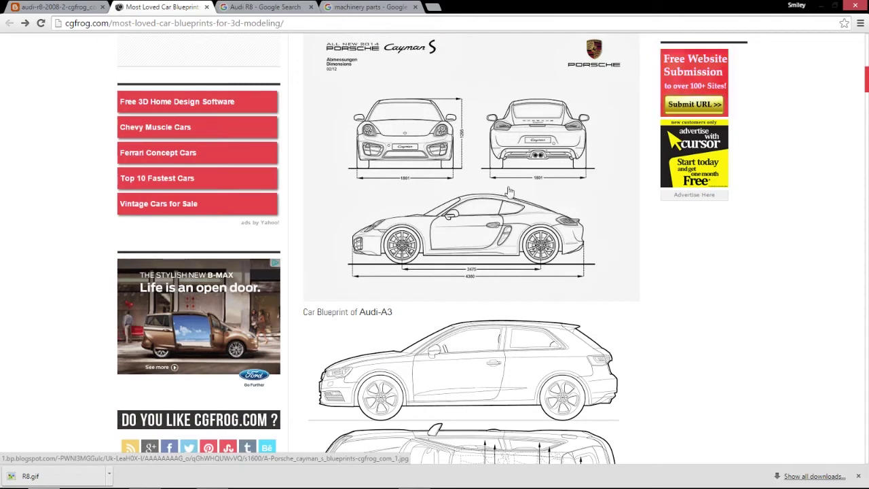
Look through the car blueprints on the page, from the Porsche Cayman S past the Audi models to the BMW 3 Series Convertible.
scroll(475, 163, "down", 5)
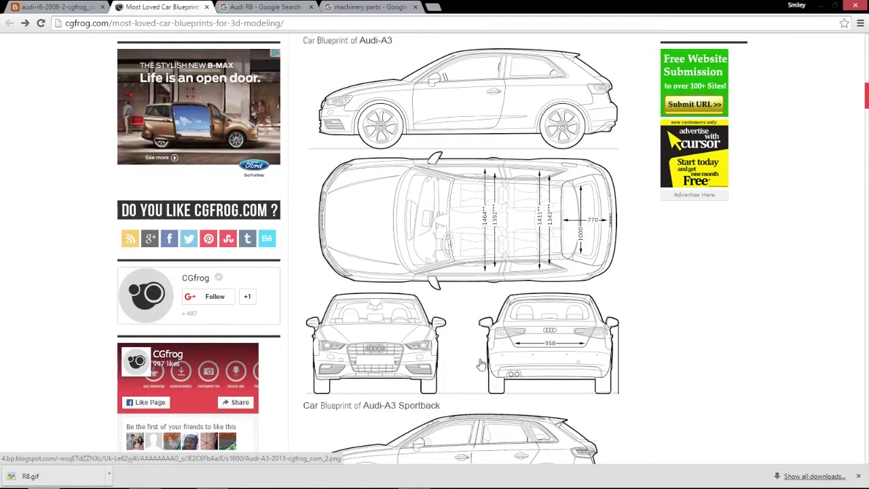
scroll(451, 344, "down", 1)
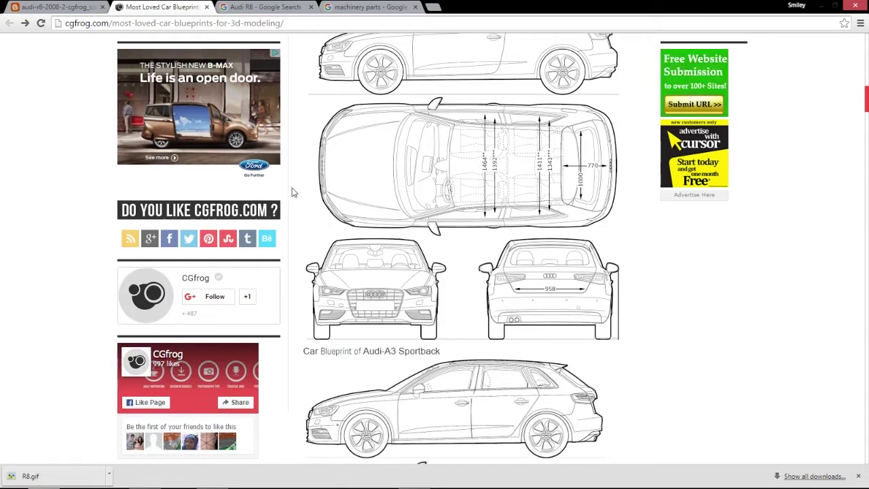
scroll(350, 192, "down", 3)
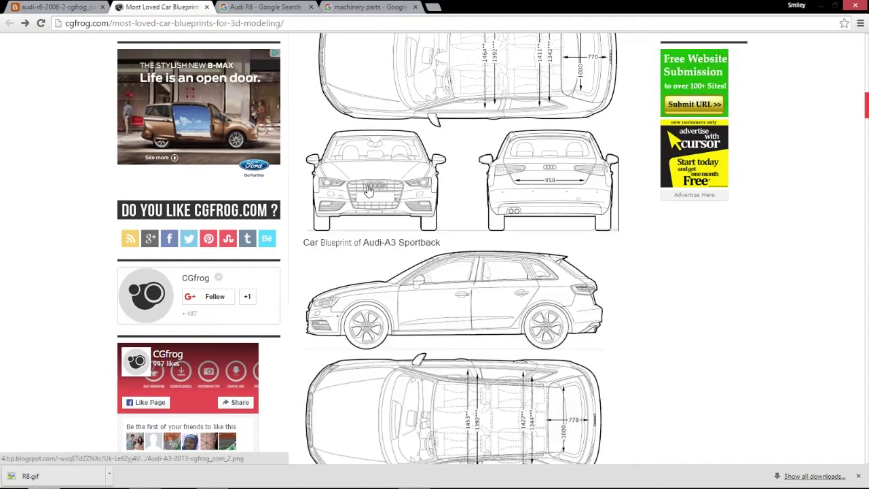
scroll(380, 191, "down", 3)
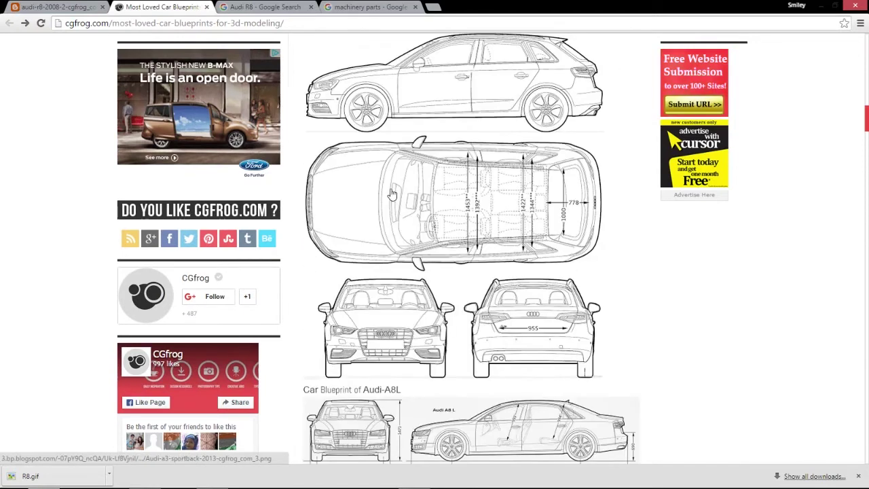
scroll(429, 175, "down", 5)
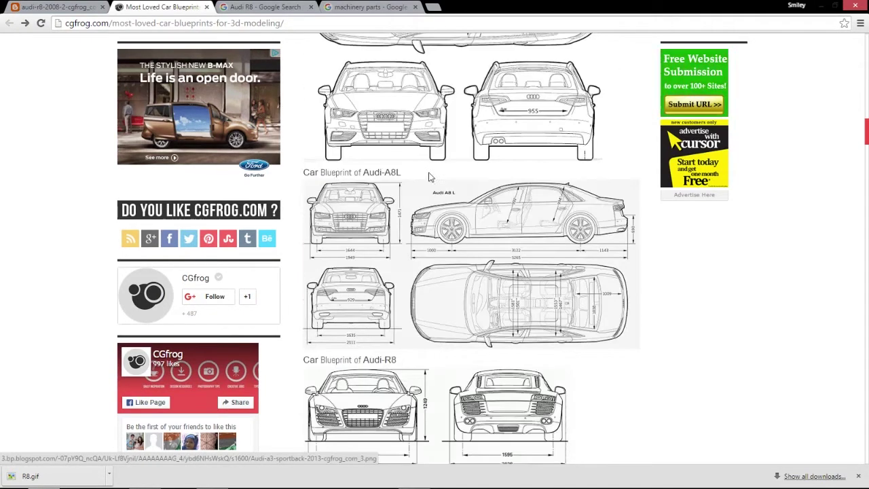
scroll(429, 175, "down", 3)
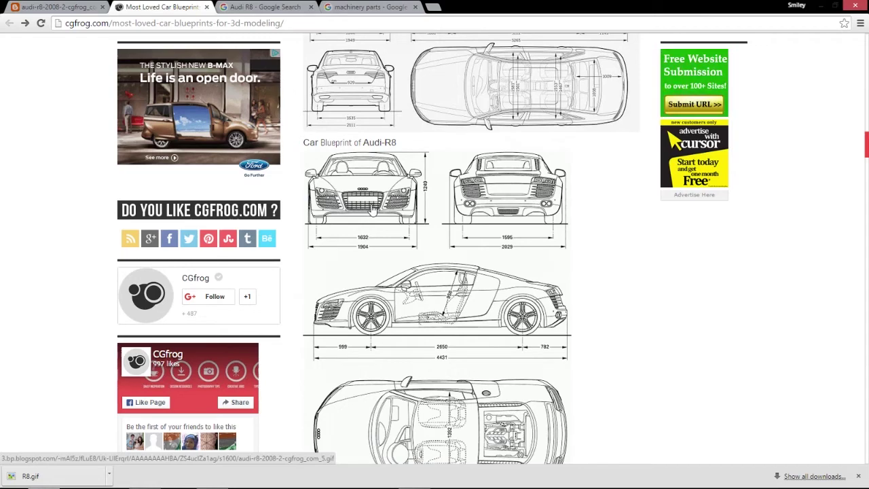
scroll(375, 207, "down", 7)
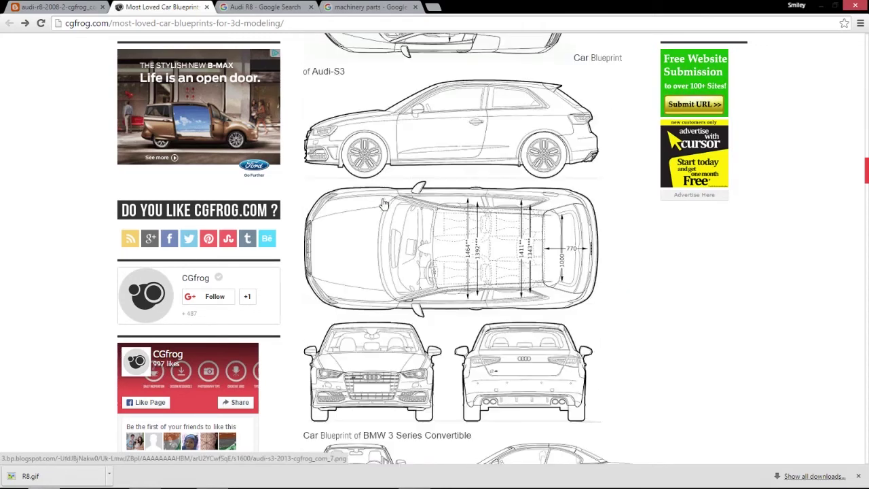
scroll(394, 197, "down", 3)
scroll(393, 197, "up", 3)
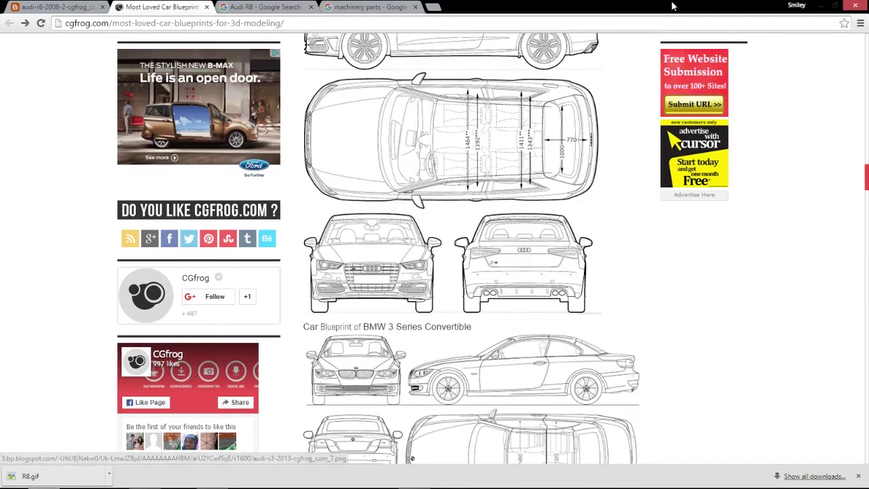
left_click(820, 10)
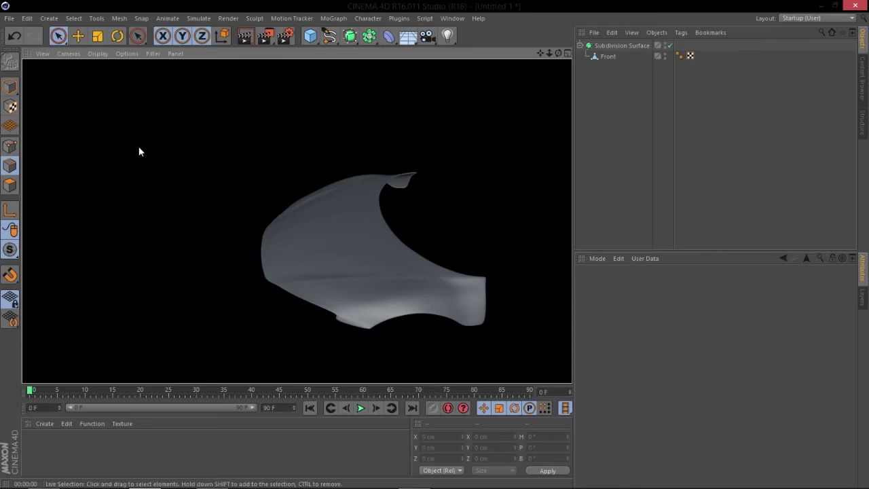
Open the R8 blueprint image from the desktop, examine it at full size and close it.
left_click(824, 6)
double_click(21, 182)
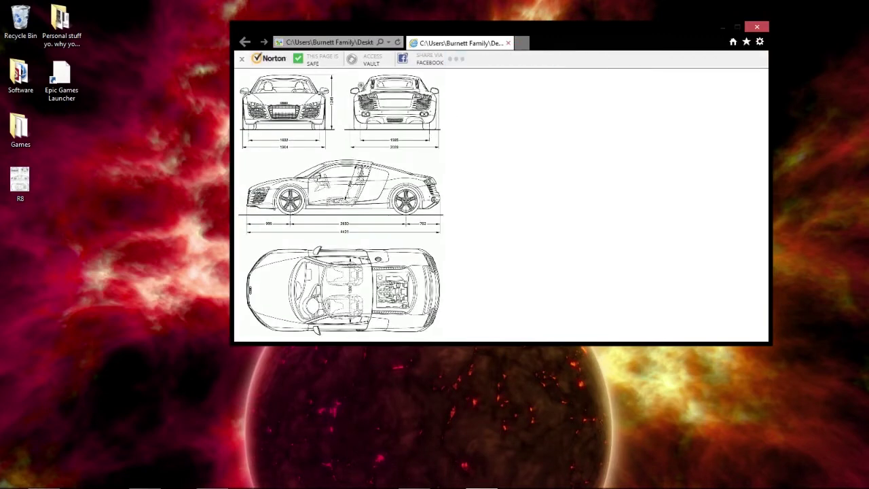
left_click(295, 124)
scroll(418, 153, "down", 10)
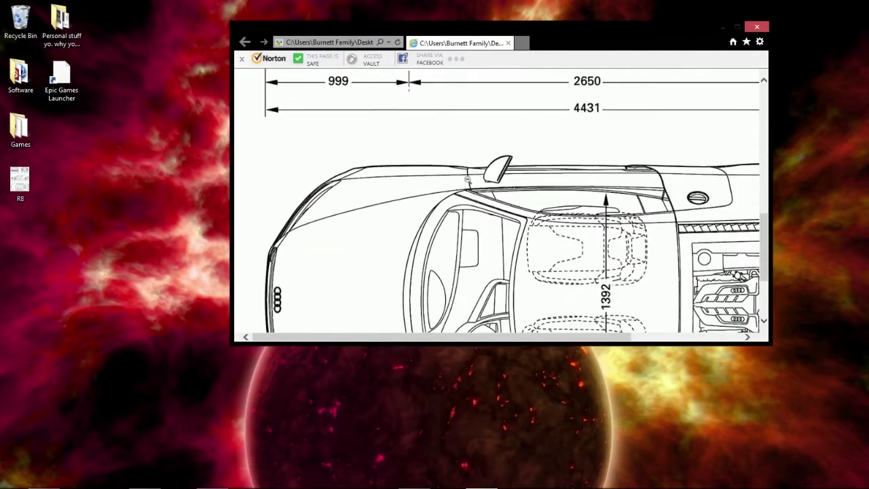
left_click(508, 44)
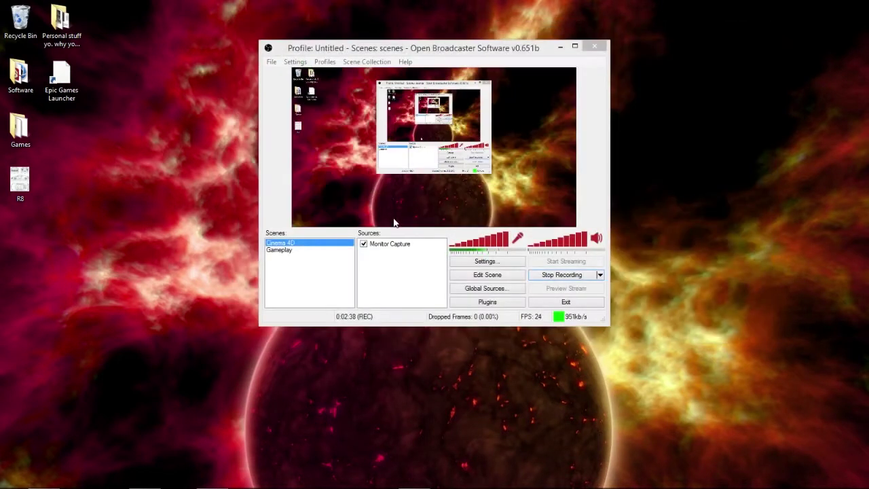
Switch back to Cinema 4D and create a new empty project.
left_click(560, 47)
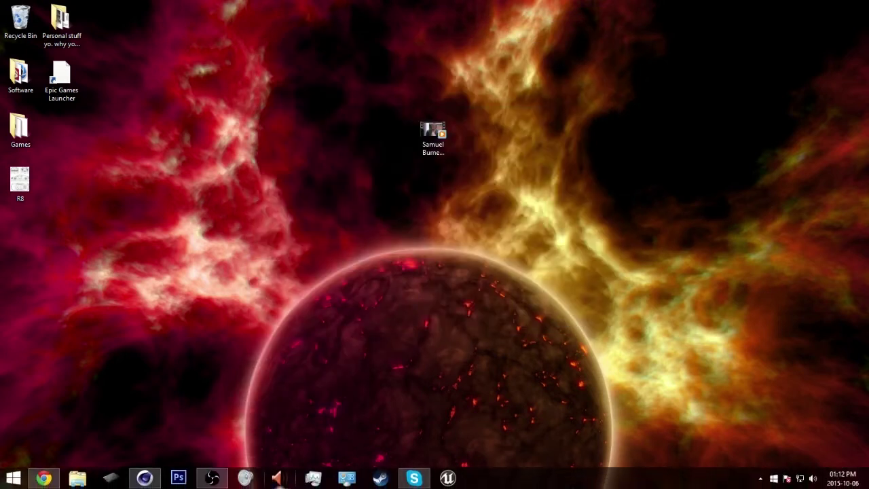
left_click(143, 478)
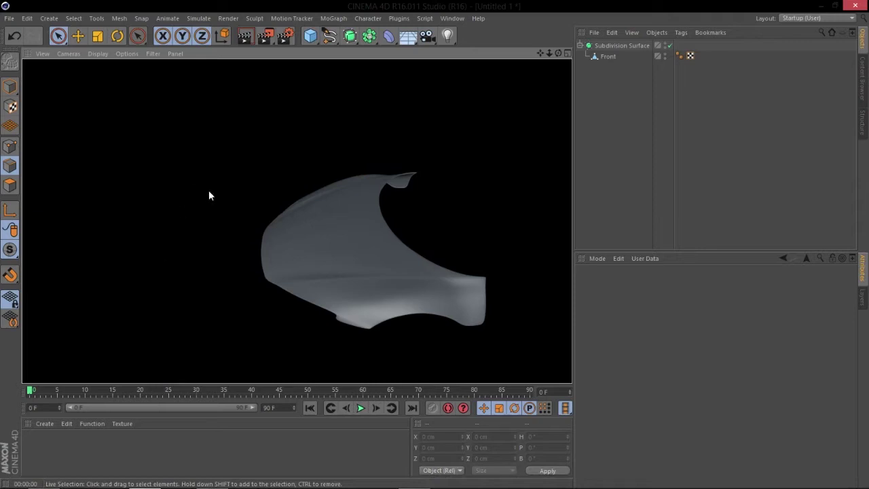
left_click_drag(354, 270, 416, 258, "alt")
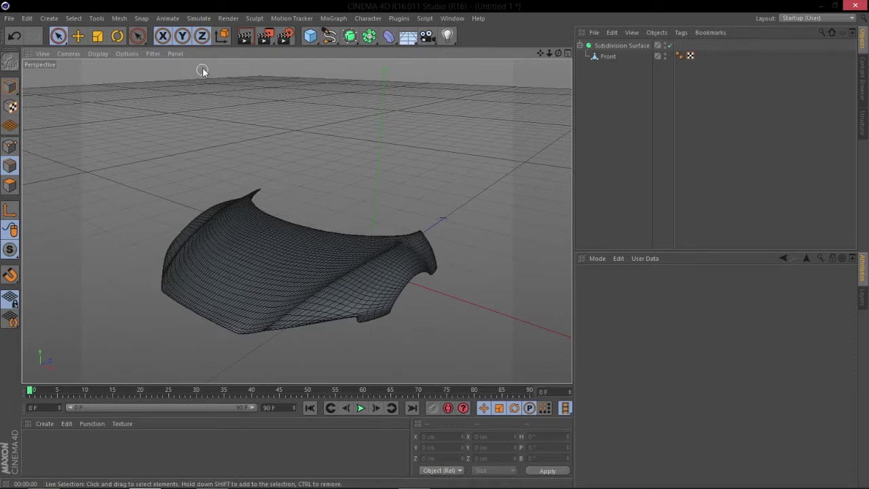
left_click(9, 18)
left_click(20, 34)
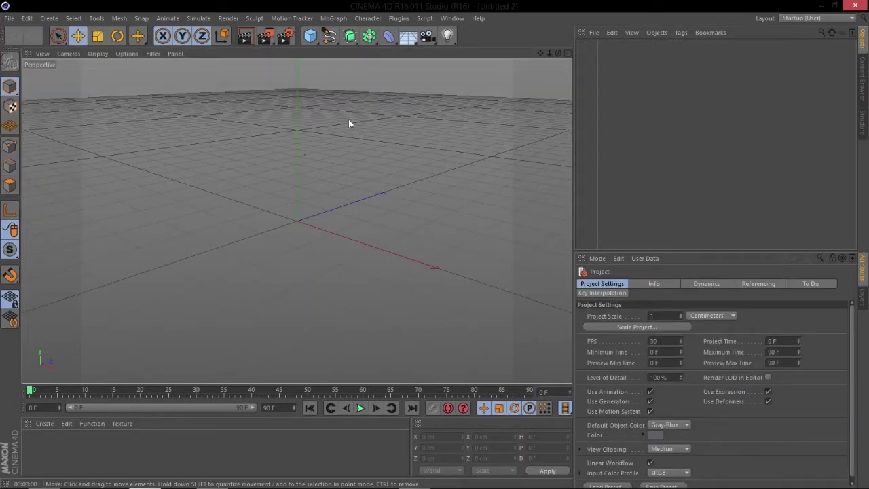
Switch to the four-view layout, checking individual views maximised.
middle_click(325, 165)
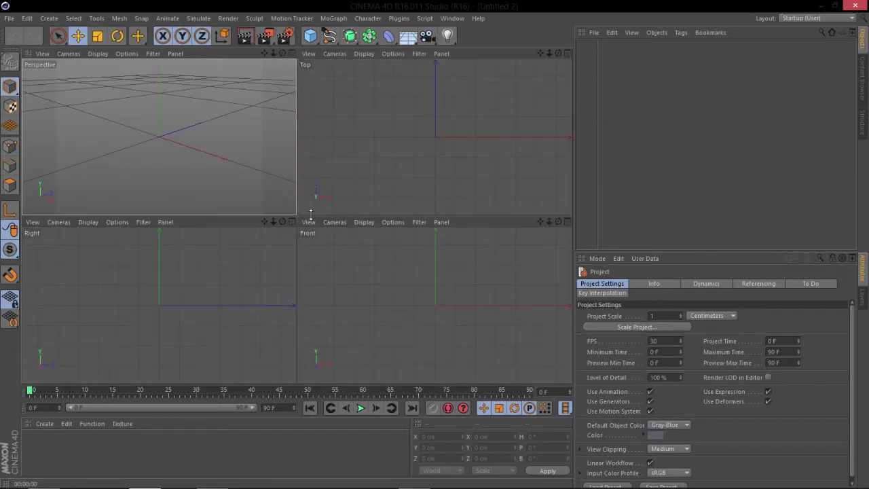
middle_click(248, 167)
middle_click(503, 287)
middle_click(488, 286)
middle_click(244, 283)
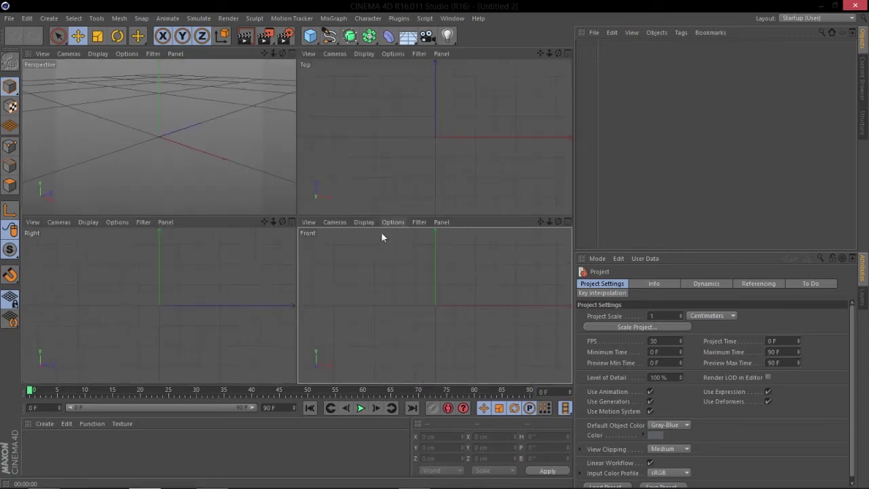
middle_click(374, 289)
middle_click(351, 193)
middle_click(360, 307)
middle_click(415, 164)
Open the configuration settings of the Right viewport.
left_click(353, 125)
left_click(136, 264)
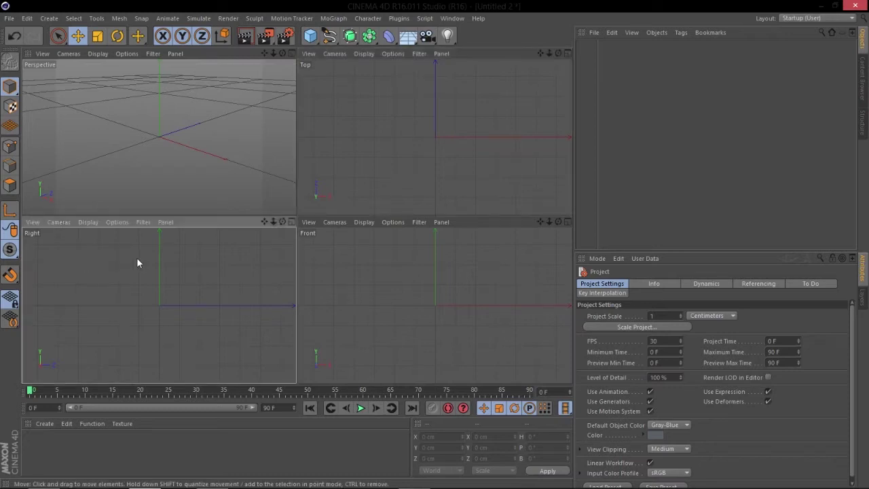
left_click(116, 222)
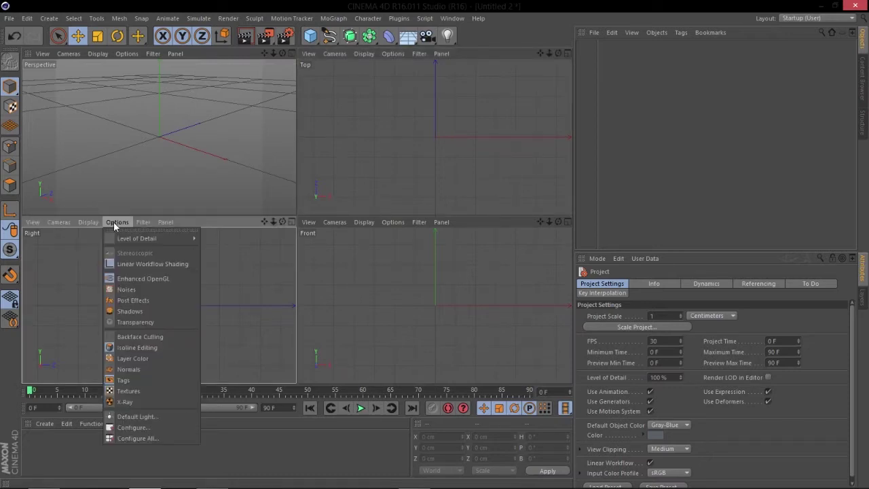
left_click(125, 428)
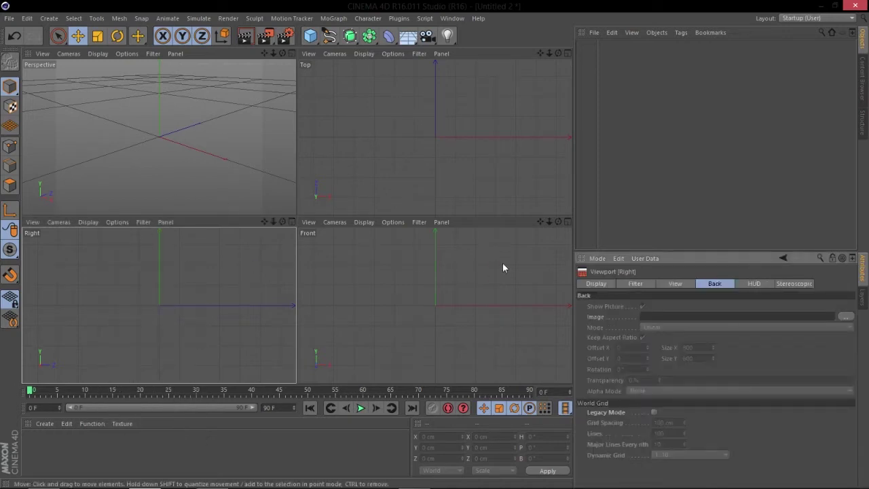
Review the Right viewport's Display, Filter, View, Back, HUD and Stereoscopic settings.
left_click(609, 284)
left_click(636, 284)
left_click(714, 284)
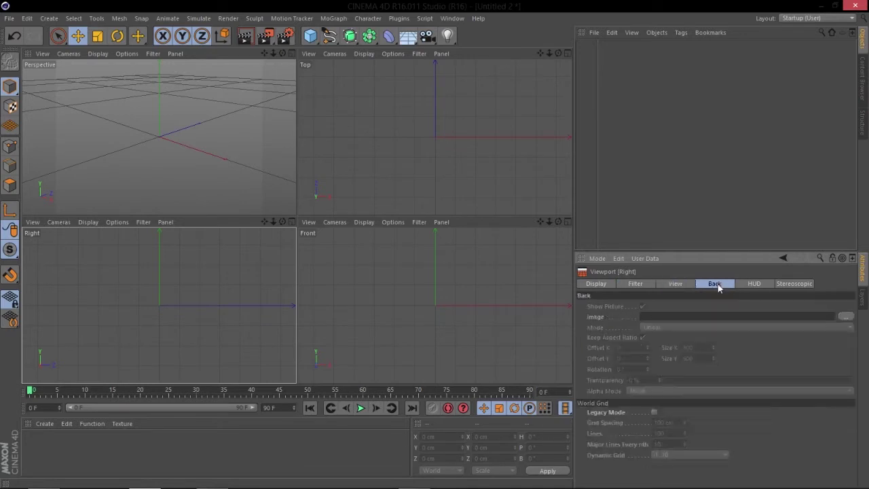
left_click(754, 283)
left_click(672, 284)
left_click(636, 284)
left_click(596, 283)
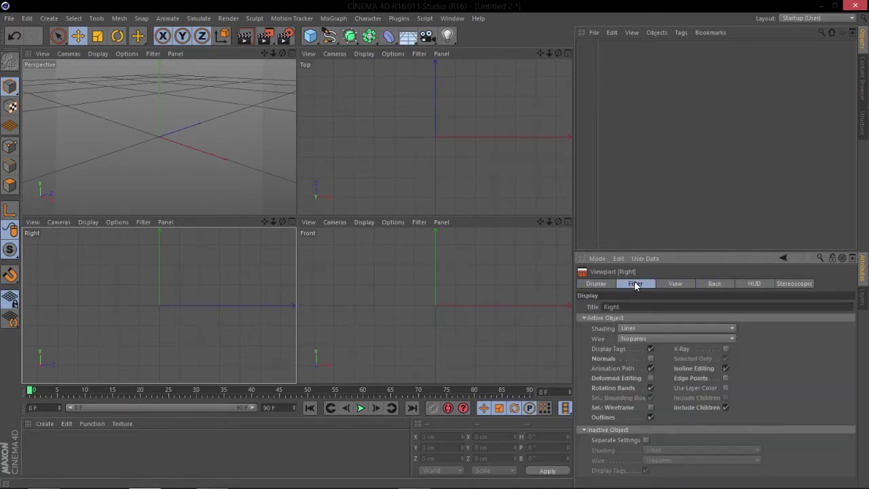
left_click(675, 284)
left_click(714, 284)
left_click(750, 286)
left_click(794, 284)
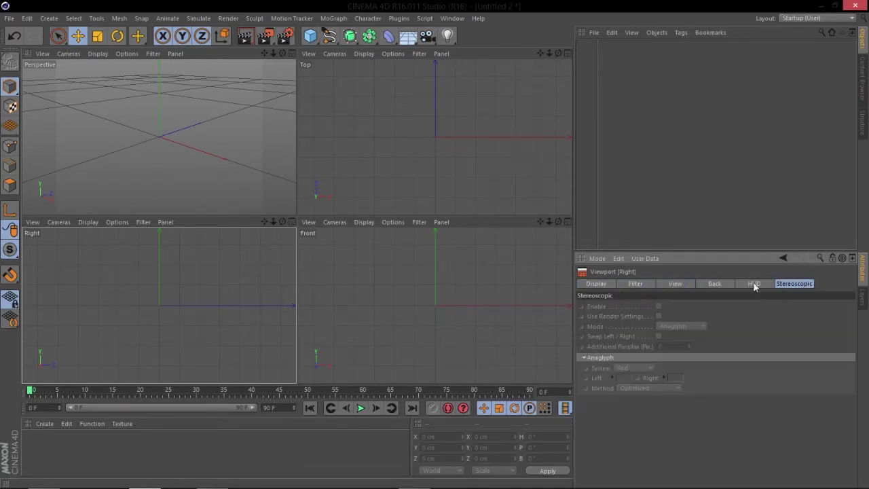
Shrink the program window to expose the desktop and load R8.gif as the Right viewport's background image.
left_click(716, 285)
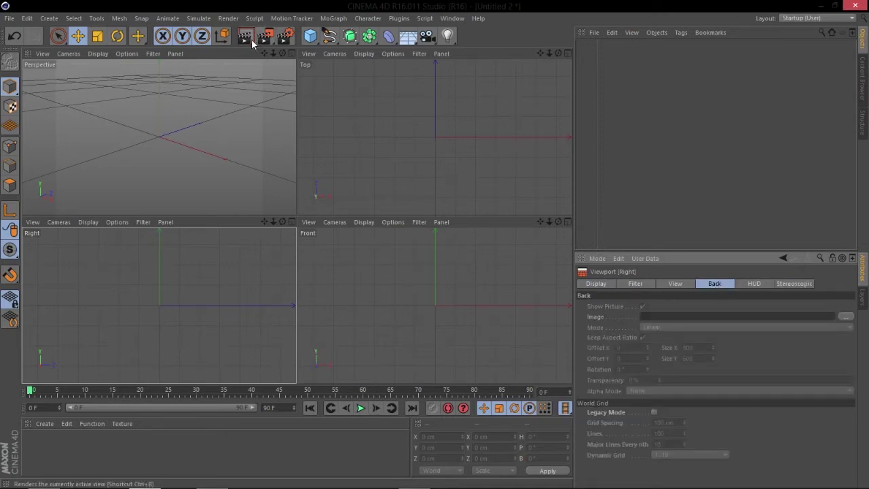
double_click(254, 8)
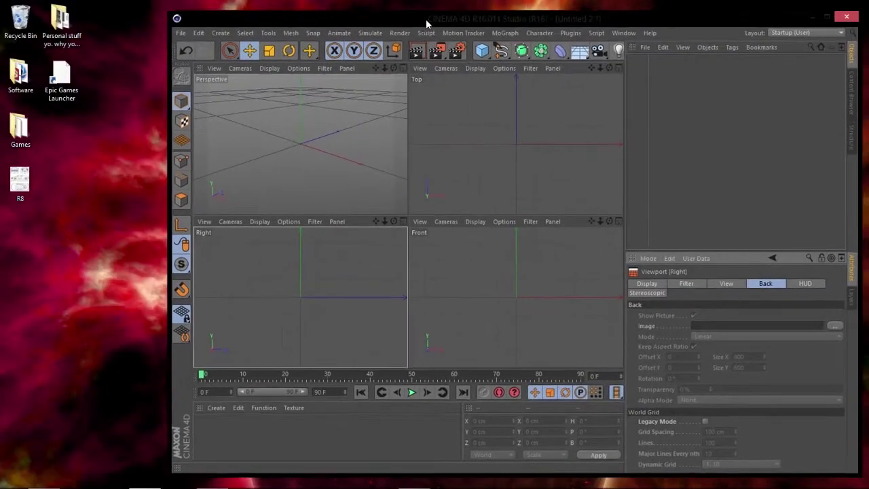
left_click_drag(426, 23, 388, 10)
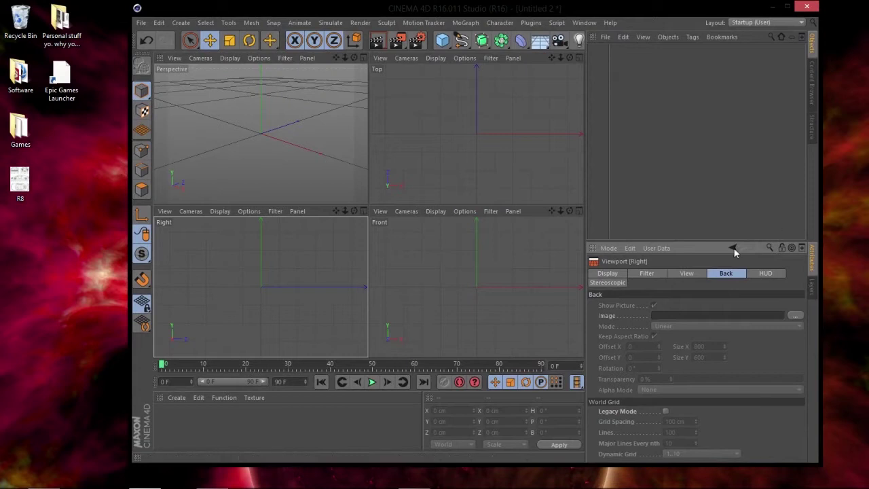
left_click_drag(20, 180, 719, 313)
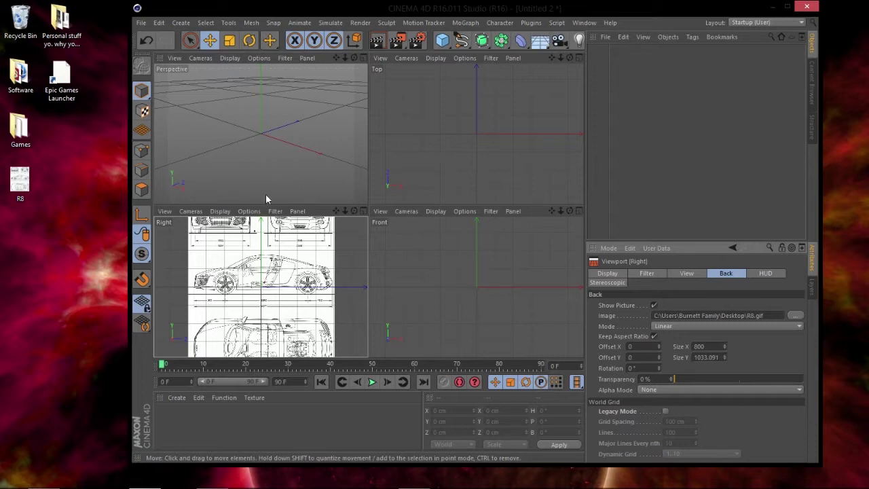
Load R8.gif from the desktop as the Front viewport's background image.
left_click(441, 247)
left_click(465, 211)
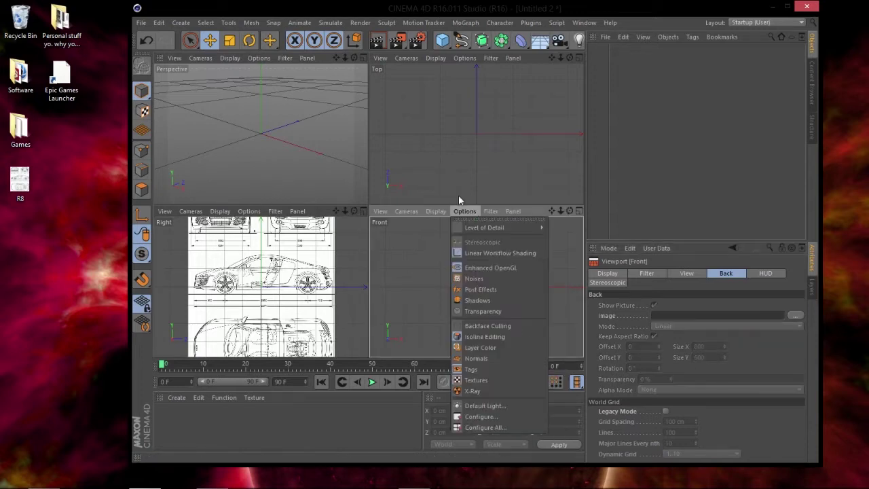
left_click(473, 415)
left_click_drag(21, 183, 673, 315)
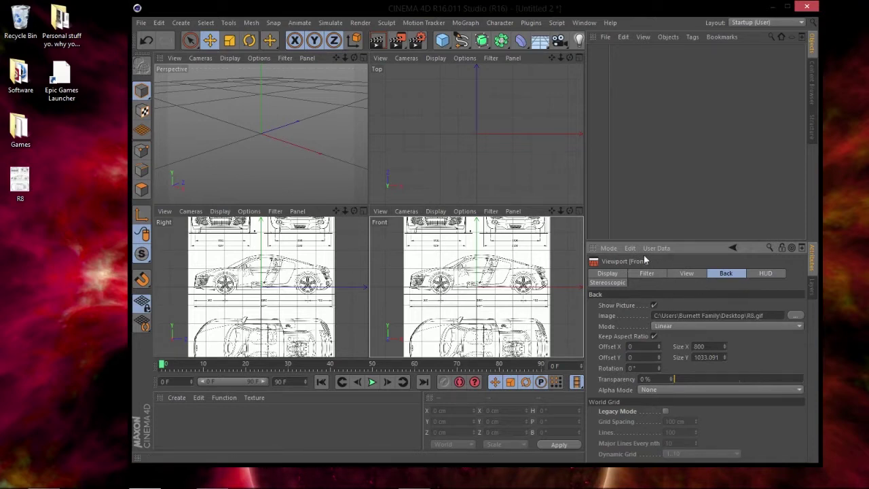
Load R8.gif from the desktop as the Top viewport's background image.
left_click(489, 175)
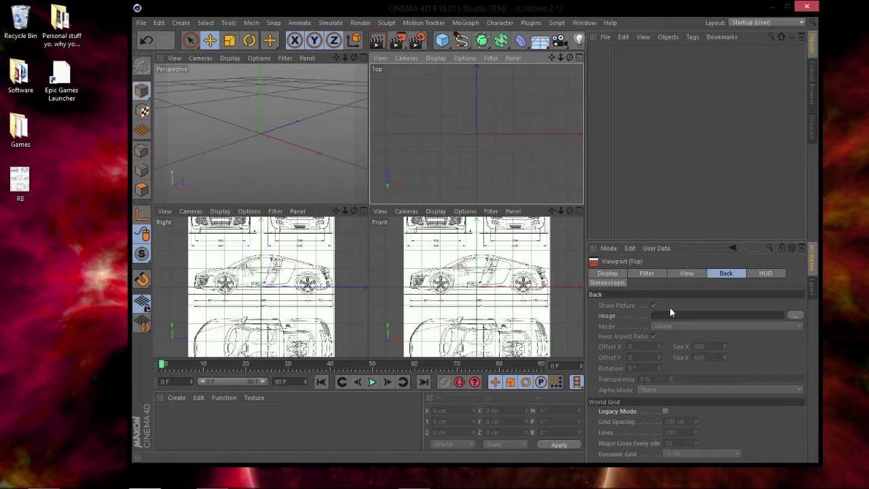
left_click(557, 306)
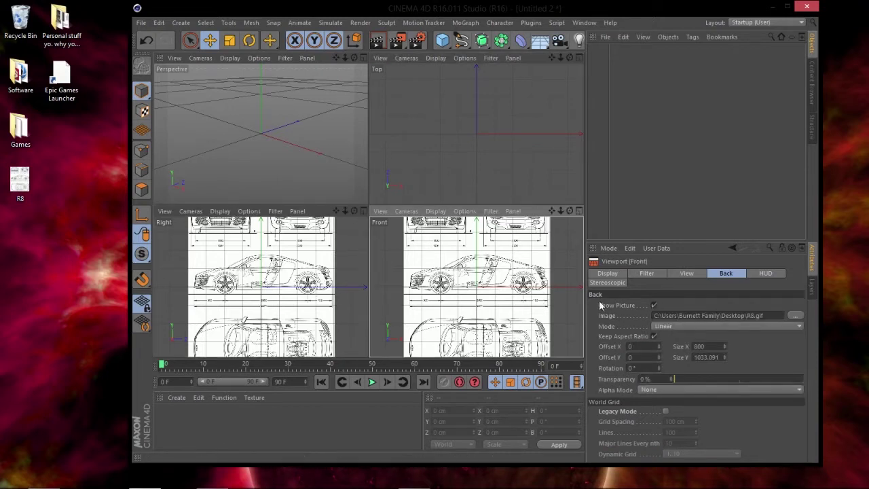
left_click(496, 161)
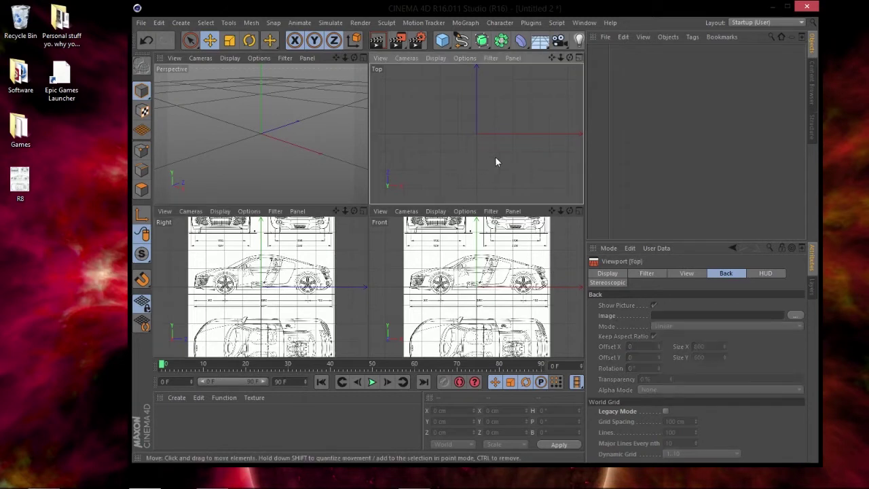
left_click_drag(20, 179, 719, 314)
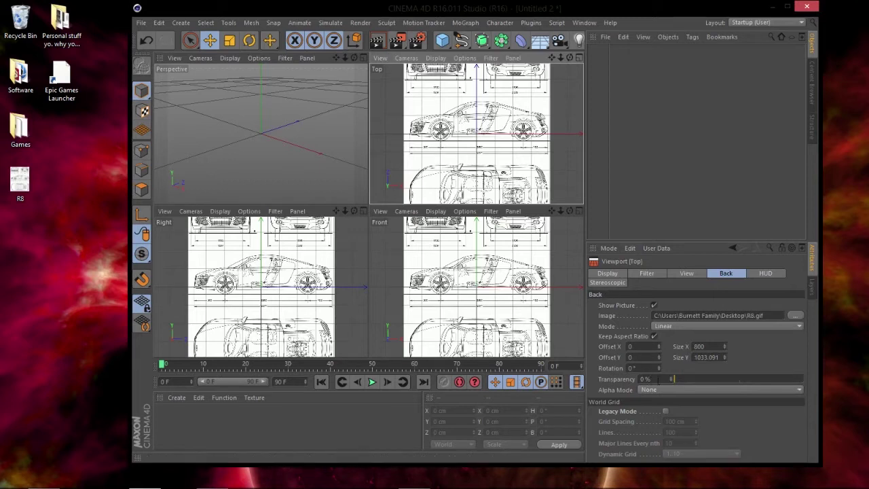
Set the transparency of the Top viewport's background image to 85%.
left_click_drag(657, 380, 520, 363)
type("85")
key("Return")
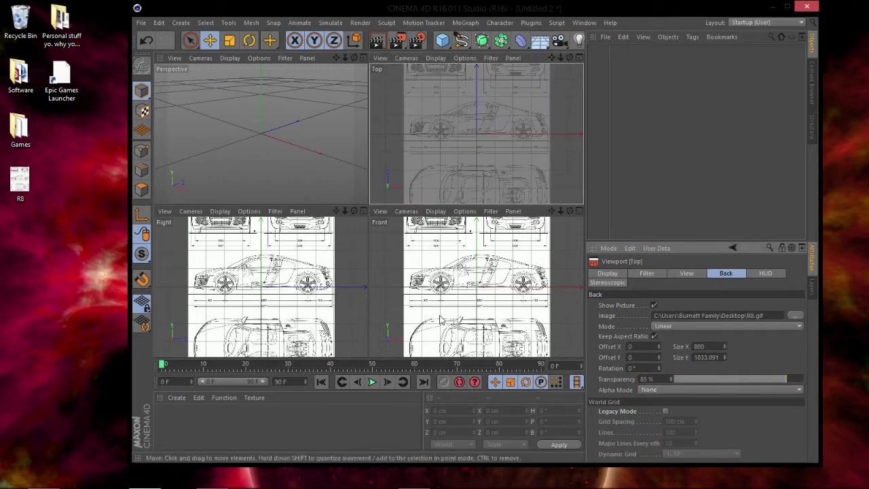
Set the background image transparency to 85% in the Front and Right viewports, and maximize the program window.
left_click(438, 319)
left_click_drag(657, 379, 606, 372)
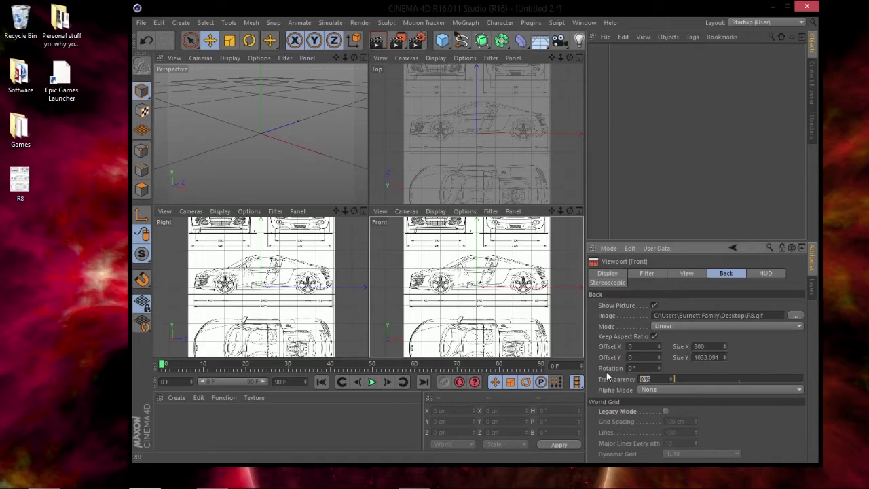
type("85")
key("Return")
left_click(319, 274)
left_click_drag(658, 380, 433, 372)
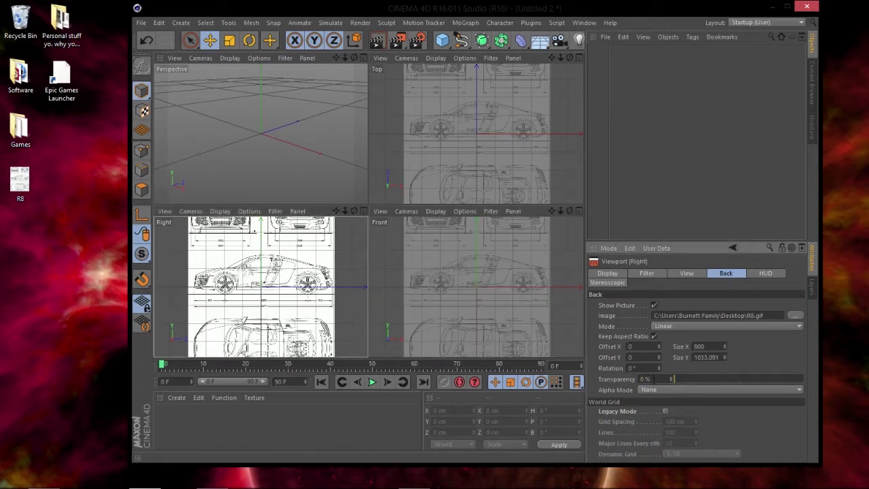
key("Return")
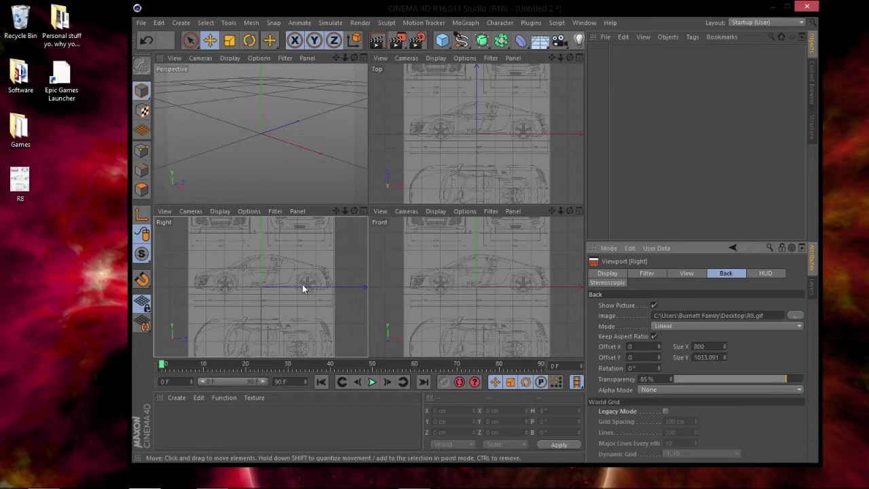
left_click(786, 6)
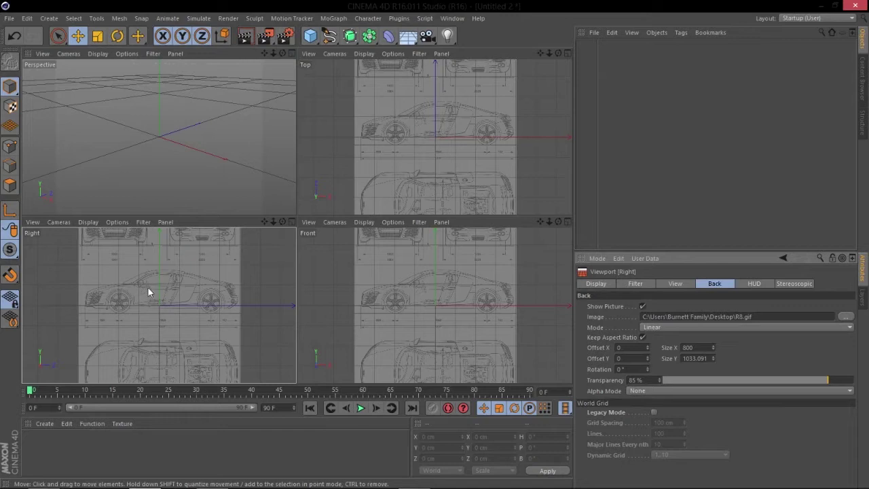
Set the Right viewport's background image Offset Y to 39 to bring the side view's ground line onto the horizontal axis.
mouse_move(160, 287)
right_mouse_down("alt")
mouse_move(195, 280)
mouse_move(166, 294)
right_mouse_up("alt")
middle_click(167, 294)
mouse_move(310, 224)
middle_mouse_down("alt")
mouse_move(315, 284)
mouse_move(288, 273)
middle_mouse_up("alt")
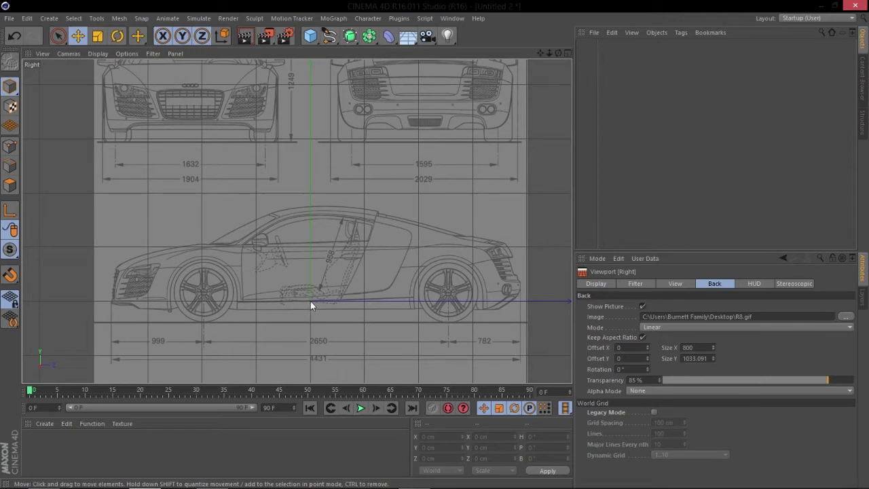
right_click_drag(318, 300, 275, 305, "alt")
scroll(275, 304, "up", 5)
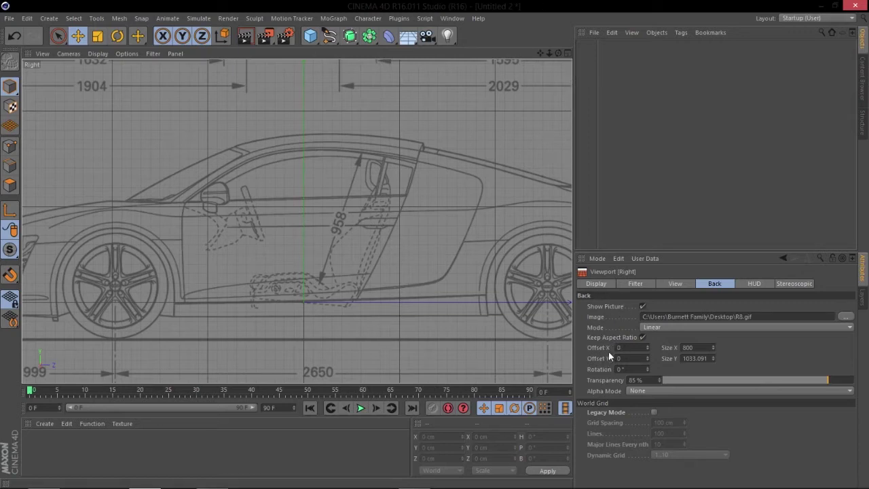
left_click_drag(647, 358, 647, 319)
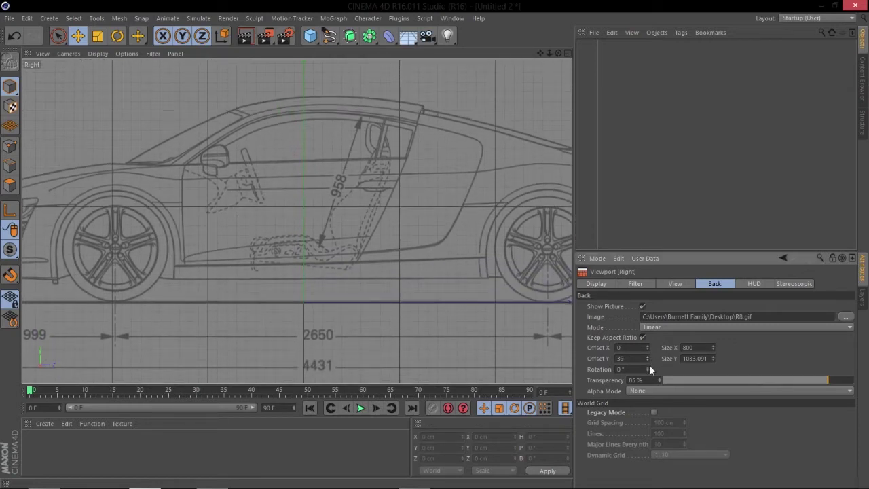
Examine how the side view's ground line and wheels align with the Z axis in the enlarged Right viewport.
middle_click_drag(500, 303, 374, 308, "alt")
right_click_drag(374, 308, 488, 303, "alt")
middle_click_drag(509, 302, 401, 313, "alt")
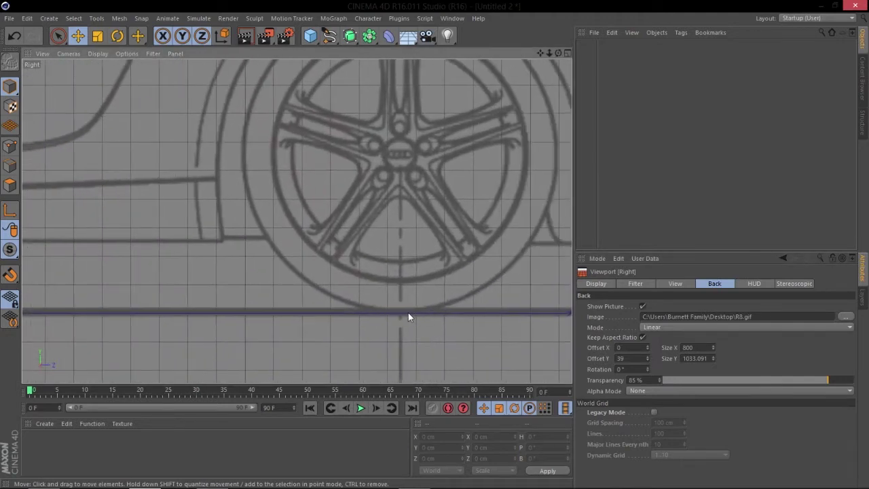
scroll(294, 315, "down", 4)
scroll(311, 314, "up", 6)
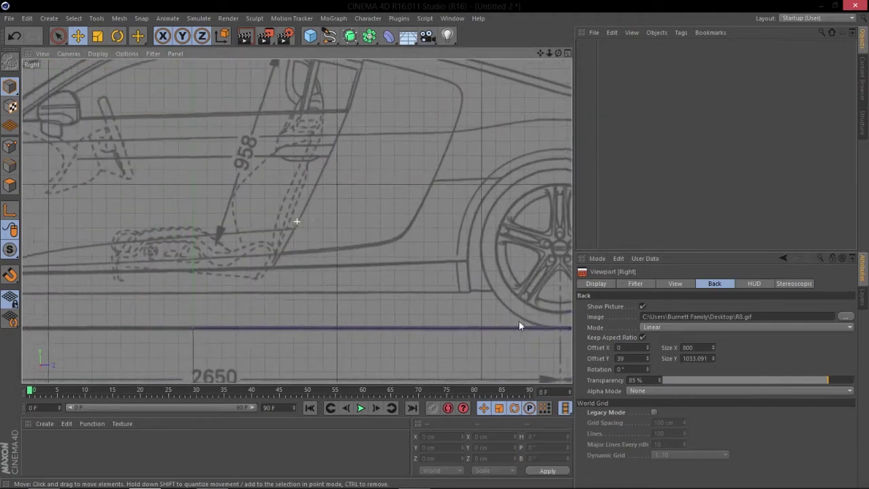
scroll(475, 319, "down", 4)
scroll(407, 314, "up", 2)
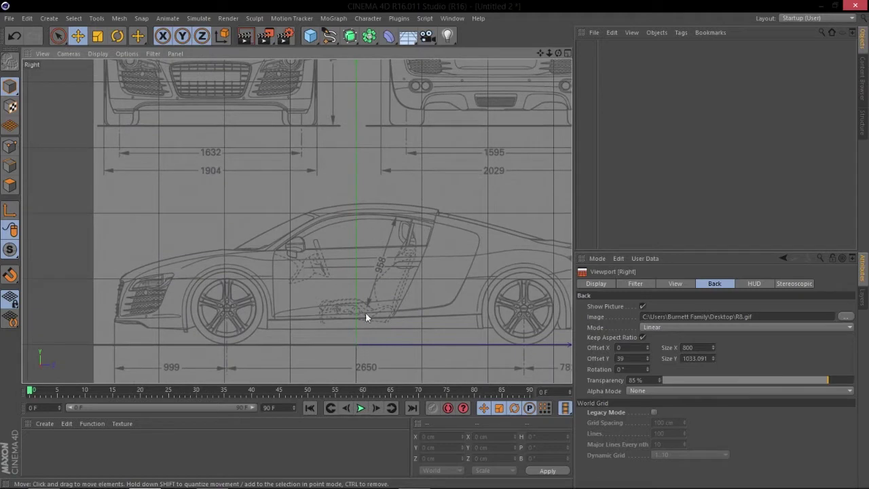
middle_click_drag(406, 235, 391, 224, "alt")
scroll(321, 252, "down", 5)
scroll(403, 245, "up", 5)
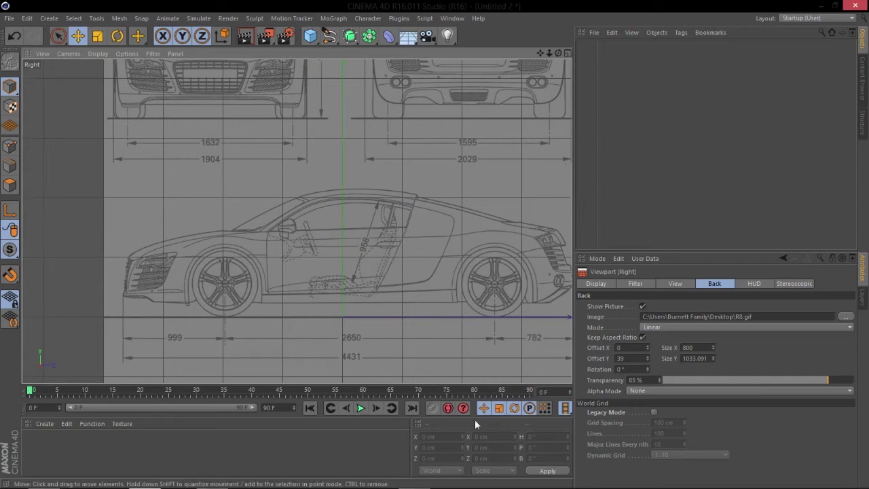
middle_click(401, 278)
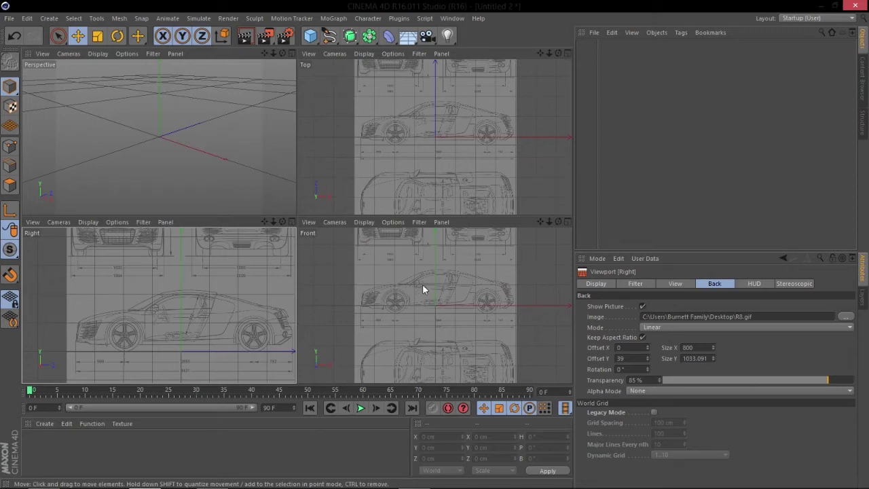
Set the Front viewport's background image Offset X to 221.5 to centre the front view's Audi rings on the vertical axis.
middle_click(453, 277)
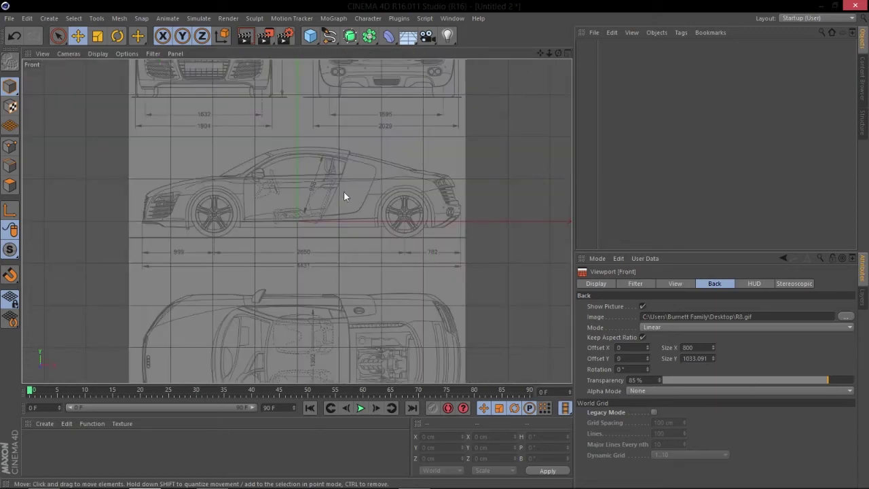
middle_click_drag(349, 203, 351, 276)
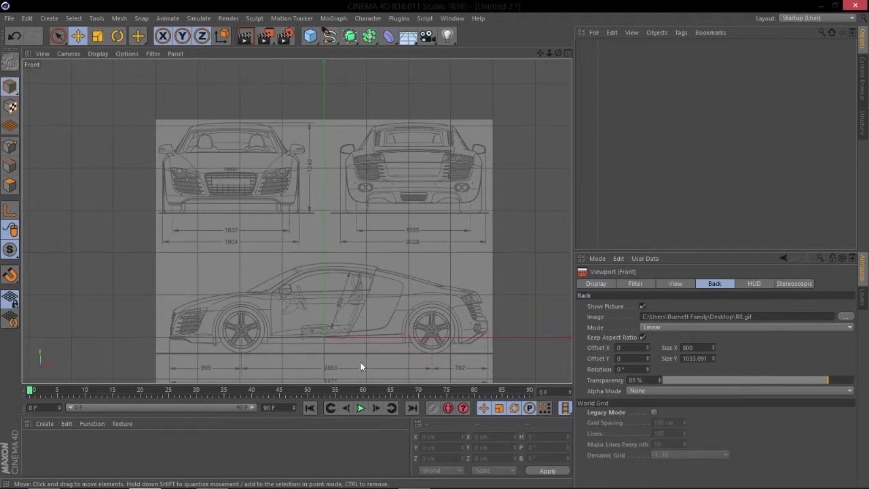
left_click_drag(647, 346, 645, 344)
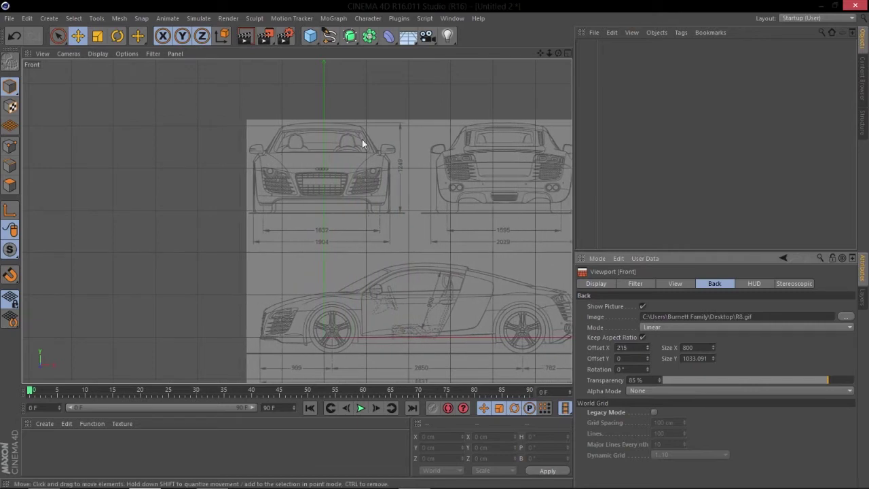
right_click_drag(322, 153, 421, 124, "alt")
right_click_drag(294, 222, 401, 164, "alt")
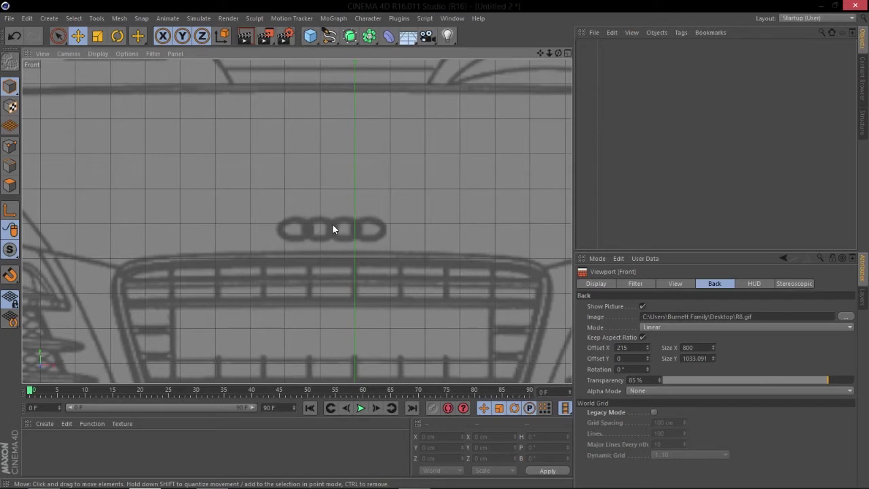
left_click(648, 345)
left_click(648, 345)
left_click(649, 345)
left_click(648, 345)
left_click(647, 349)
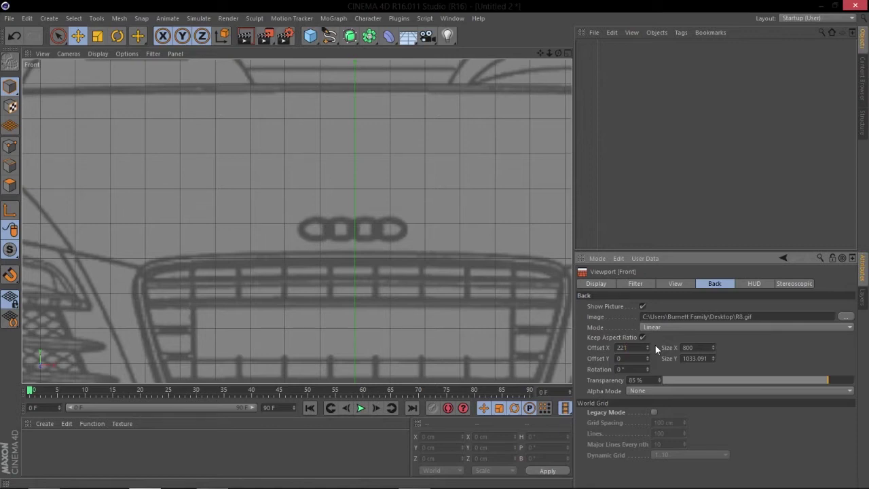
key("Return")
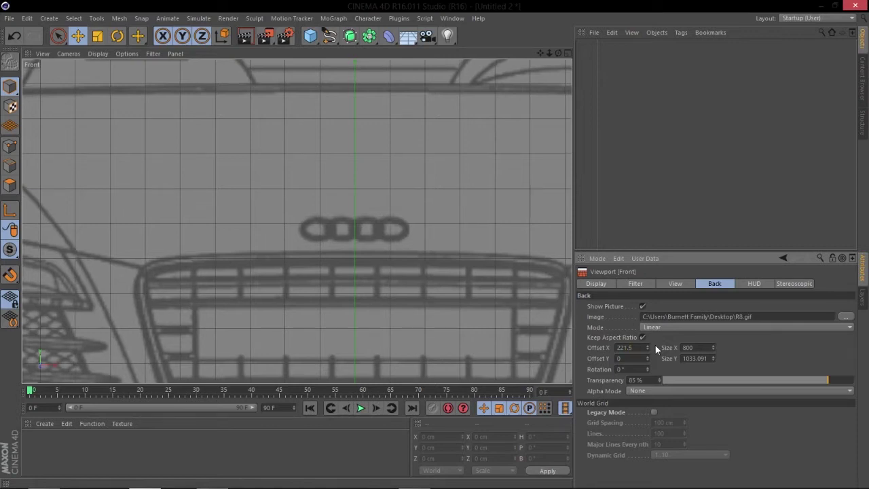
Lower the Front viewport's background image to Offset Y -293, bringing the front view's ground line to the horizontal axis.
scroll(412, 220, "up", 5)
right_click_drag(413, 217, 313, 257, "alt")
middle_click_drag(402, 300, 380, 143, "alt")
right_click_drag(380, 143, 345, 216, "alt")
middle_click_drag(380, 231, 350, 257, "alt")
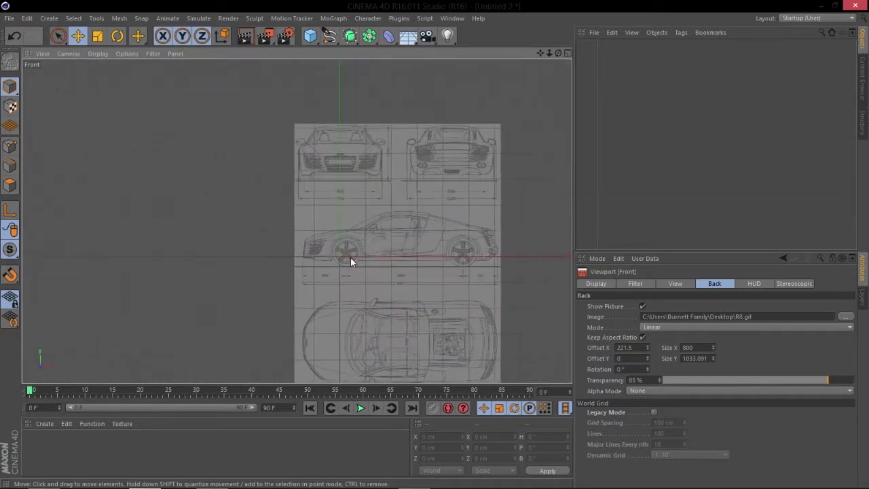
right_click_drag(350, 257, 394, 230, "alt")
middle_click_drag(394, 230, 395, 339, "alt")
scroll(412, 271, "down", 3)
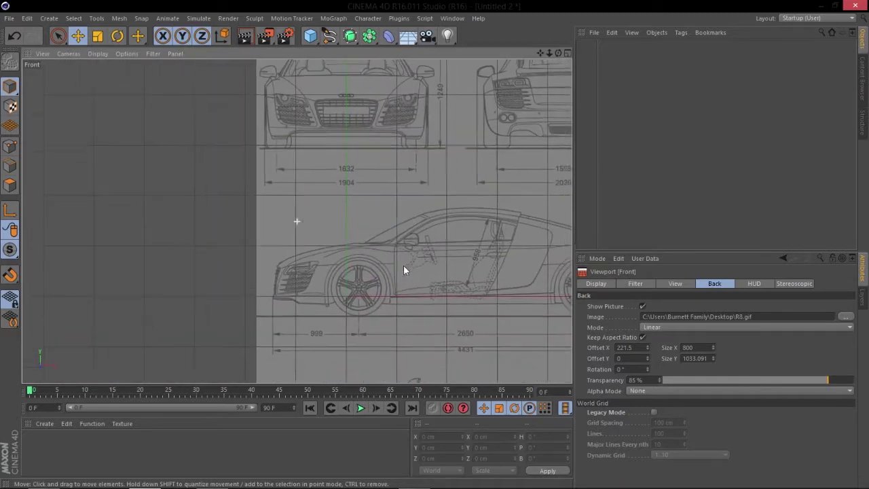
left_click_drag(648, 358, 648, 428)
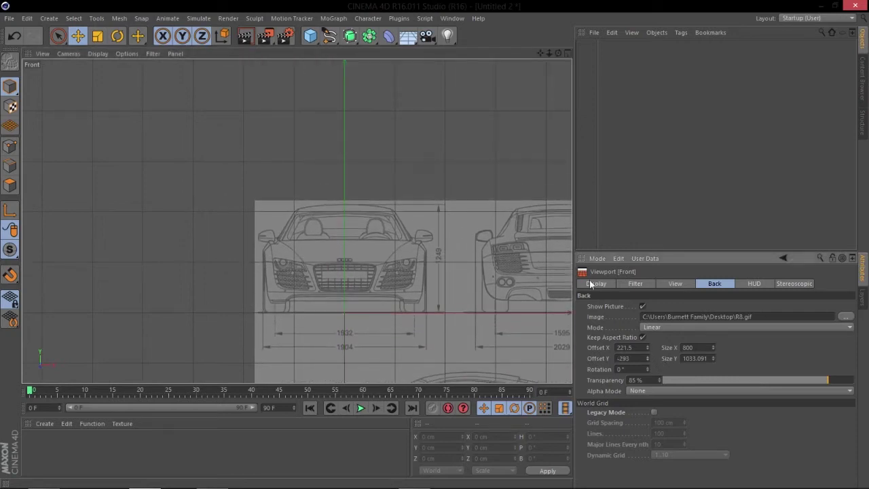
Fine-tune the Front viewport's background image to Offset Y -294 at the tyre's ground line and restore the four-viewport layout.
scroll(412, 311, "up", 10)
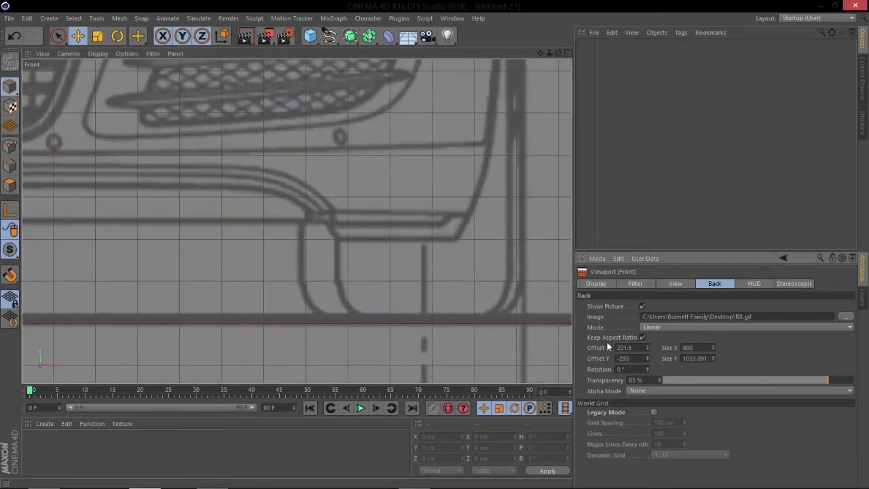
left_click(647, 356)
scroll(325, 276, "down", 5)
scroll(280, 270, "down", 5)
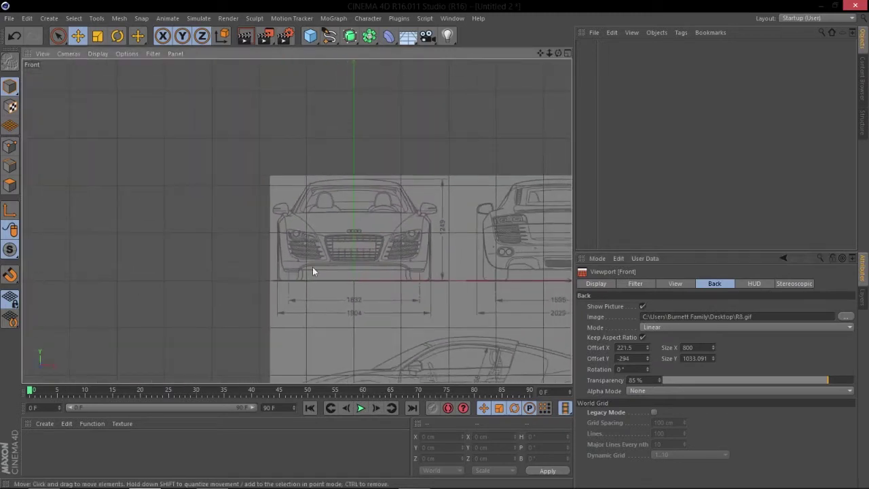
scroll(380, 285, "up", 5)
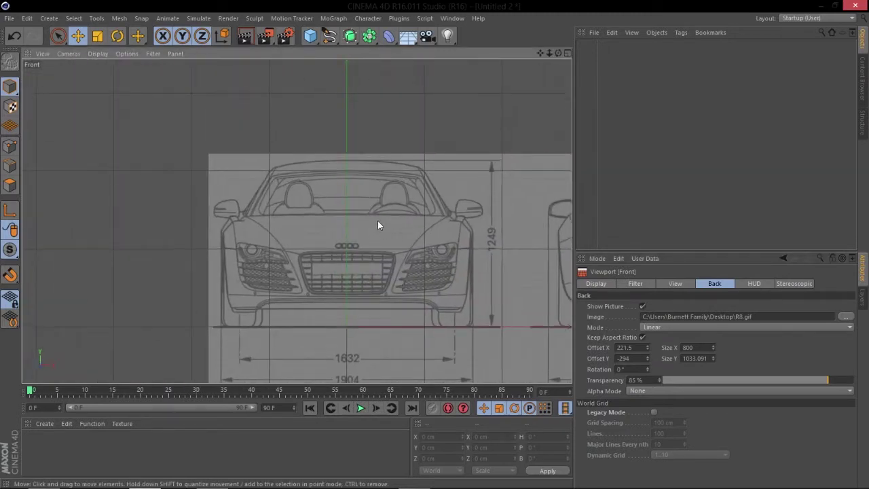
middle_click(378, 220)
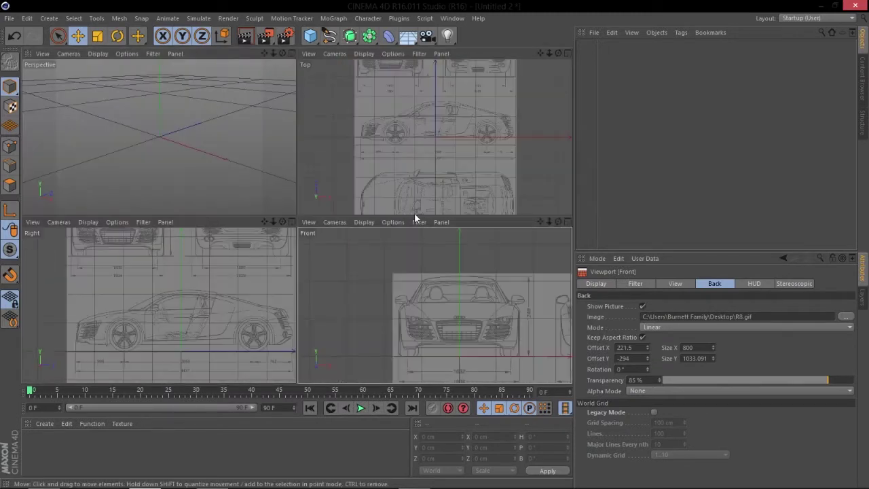
Raise the Top viewport's background image to Offset Y 326, bringing the car's top view onto the horizontal axis.
middle_click(404, 137)
middle_click_drag(402, 268, 451, 166, "alt")
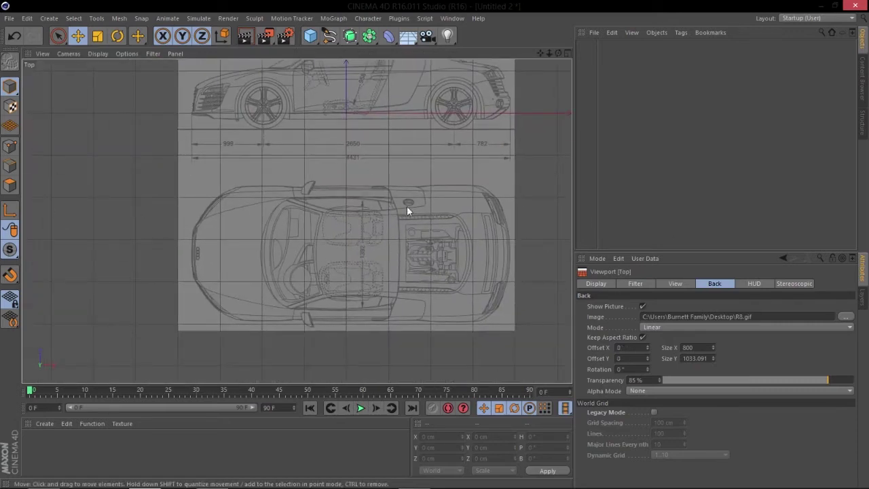
middle_click_drag(479, 216, 498, 282)
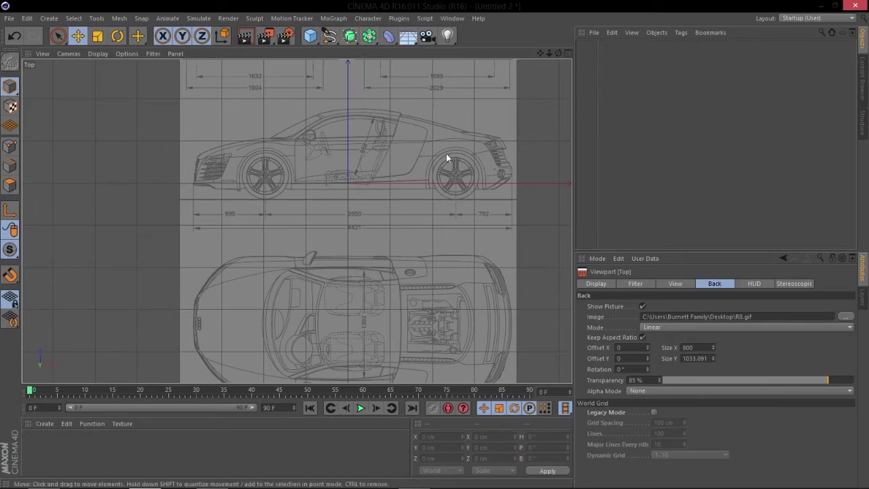
mouse_move(646, 358)
left_mouse_down()
mouse_move(646, 305)
mouse_move(643, 358)
left_mouse_up()
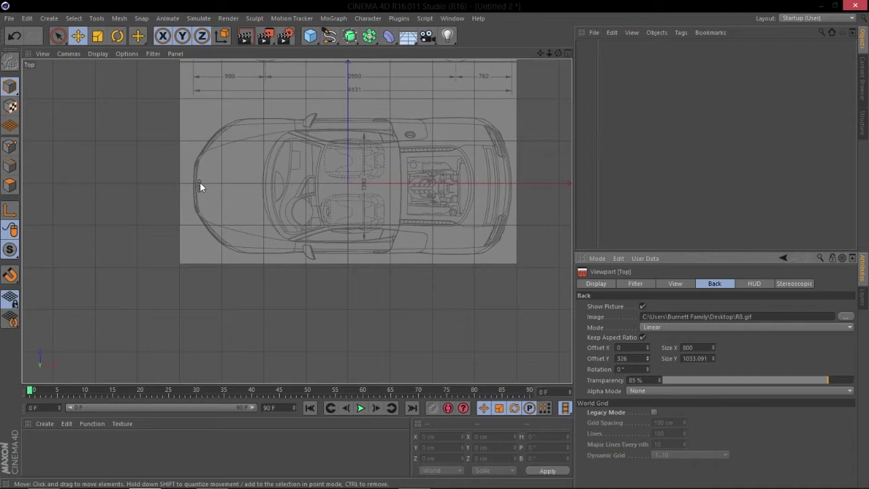
Refine the Top viewport's background image to Offset Y 332.5, centring the Audi rings on the horizontal axis, and restore the four-viewport layout.
right_click_drag(182, 189, 246, 184, "alt")
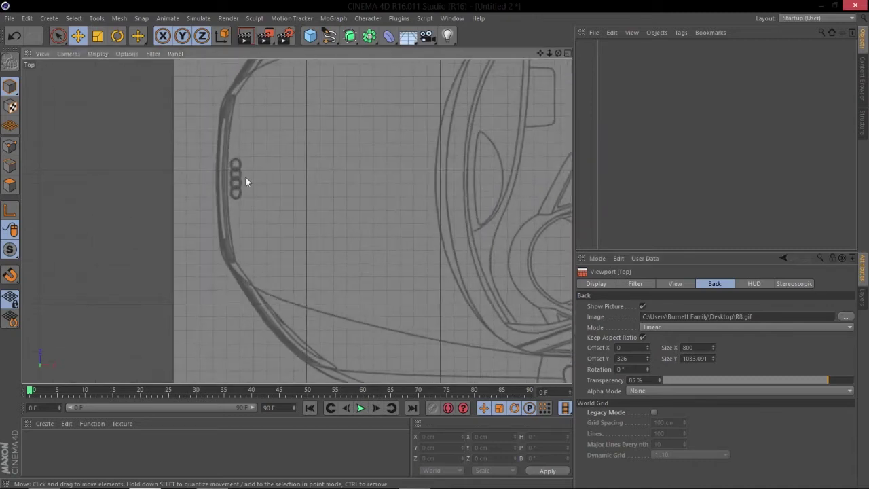
middle_click_drag(246, 177, 138, 222, "alt")
right_click_drag(341, 233, 277, 238, "alt")
middle_click_drag(378, 239, 342, 245, "alt")
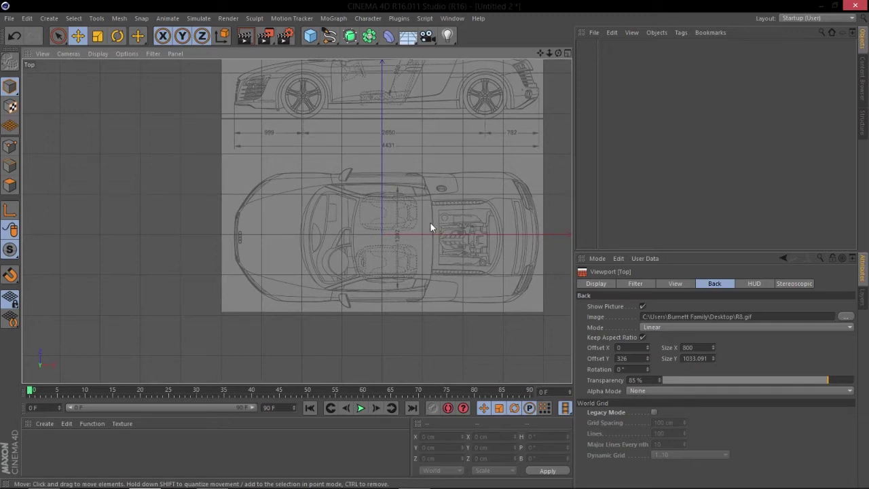
scroll(232, 236, "up", 8)
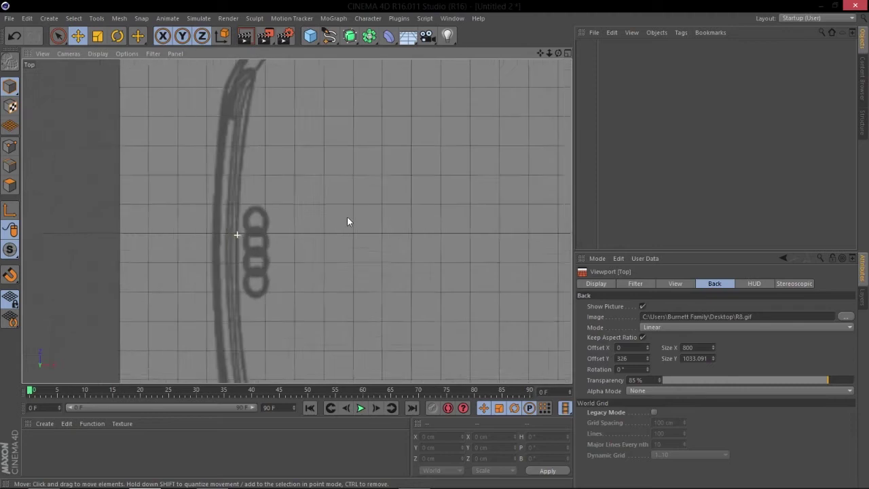
left_click(647, 356)
left_click_drag(647, 354, 646, 353)
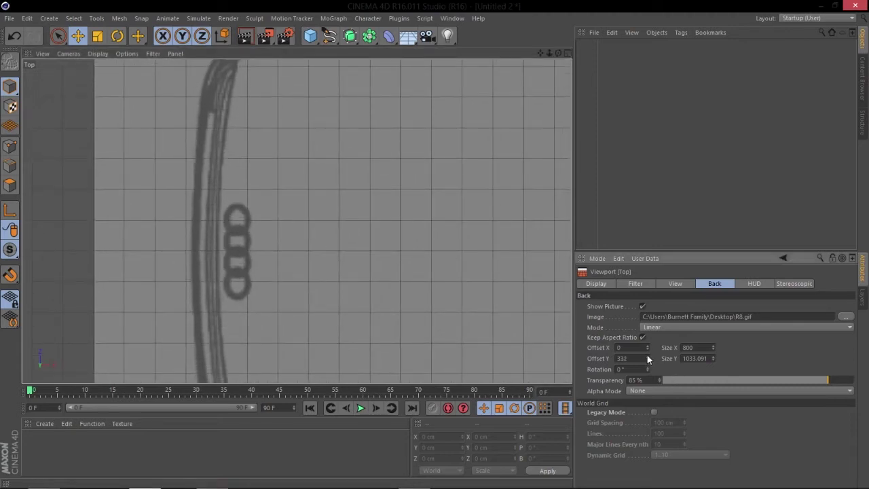
left_click(647, 355)
left_click(648, 360)
type(".5")
key("Return")
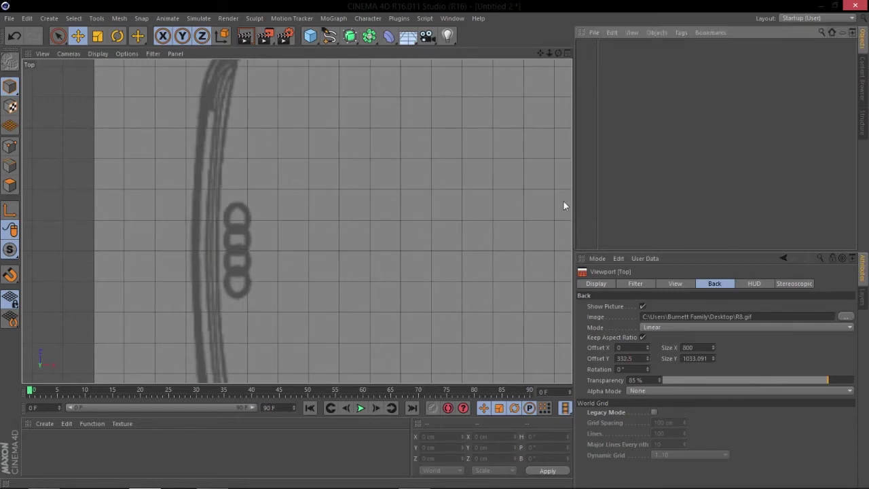
scroll(426, 224, "down", 5)
scroll(287, 251, "up", 8)
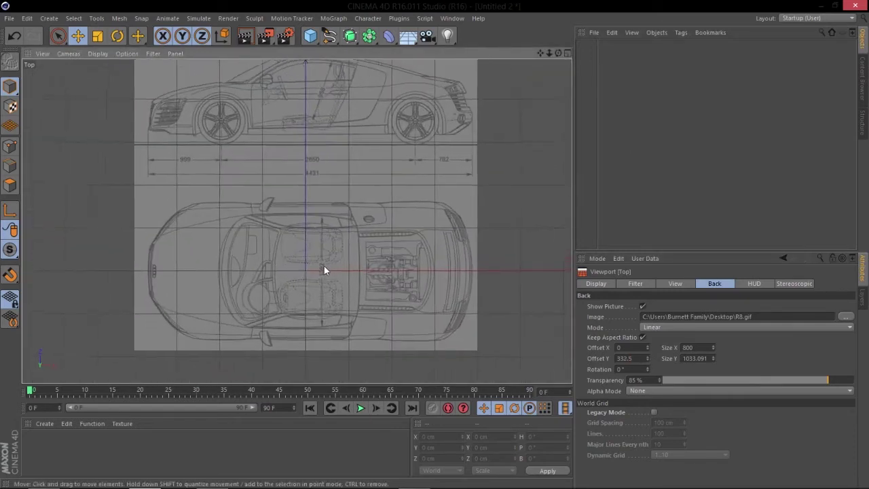
middle_click(365, 269)
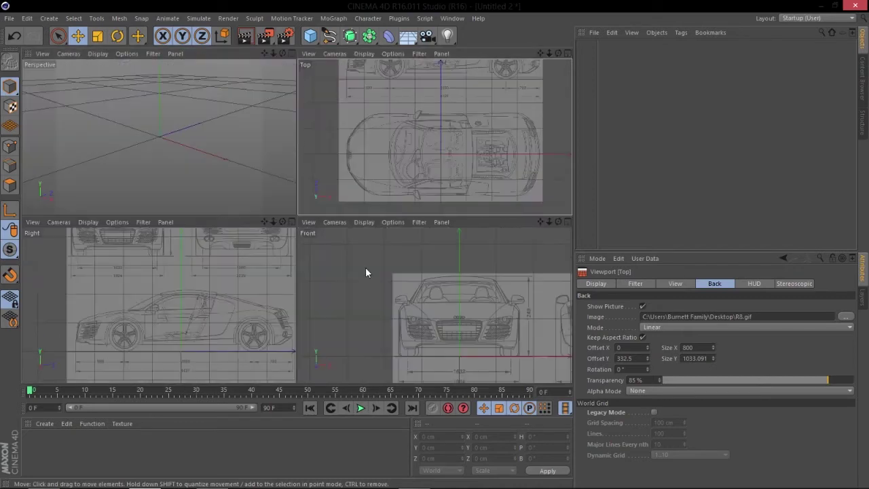
Switch to the open Untitled 1 document containing the car's hood mesh and show the four-viewport layout.
scroll(455, 318, "up", 8)
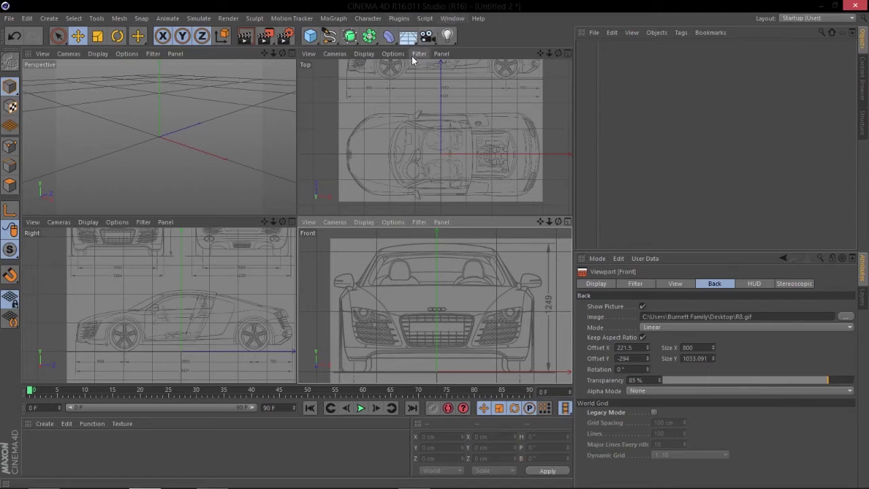
left_click(451, 18)
left_click(465, 263)
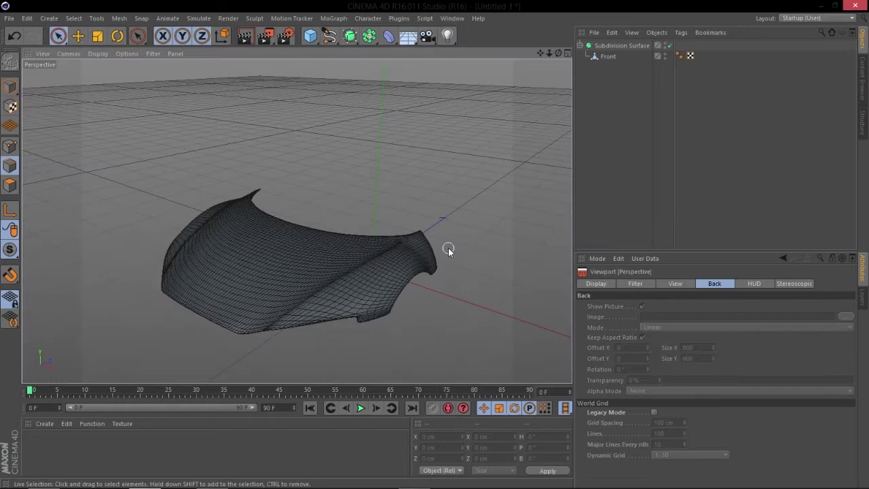
mouse_move(305, 273)
left_mouse_down("alt")
mouse_move(374, 247)
mouse_move(298, 275)
left_mouse_up("alt")
middle_click(297, 275)
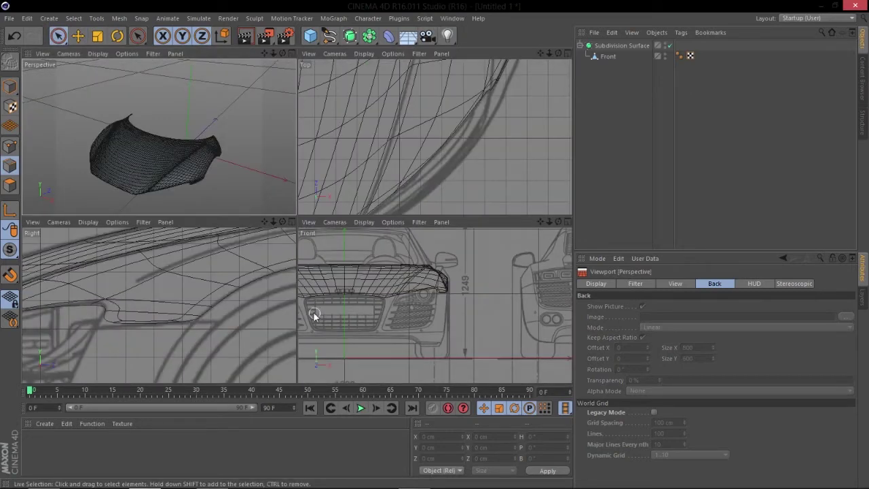
Examine how the existing hood mesh fits the blueprint in the Top, Front, Right and Perspective viewports.
right_click_drag(396, 296, 364, 280, "alt")
middle_click_drag(374, 155, 467, 163, "alt")
right_click_drag(467, 163, 441, 155, "alt")
right_click_drag(420, 286, 459, 287, "alt")
middle_click_drag(352, 300, 419, 302, "alt")
middle_click_drag(210, 292, 195, 297, "alt")
right_click_drag(240, 325, 160, 322, "alt")
middle_click_drag(217, 315, 133, 317, "alt")
scroll(177, 318, "down", 2)
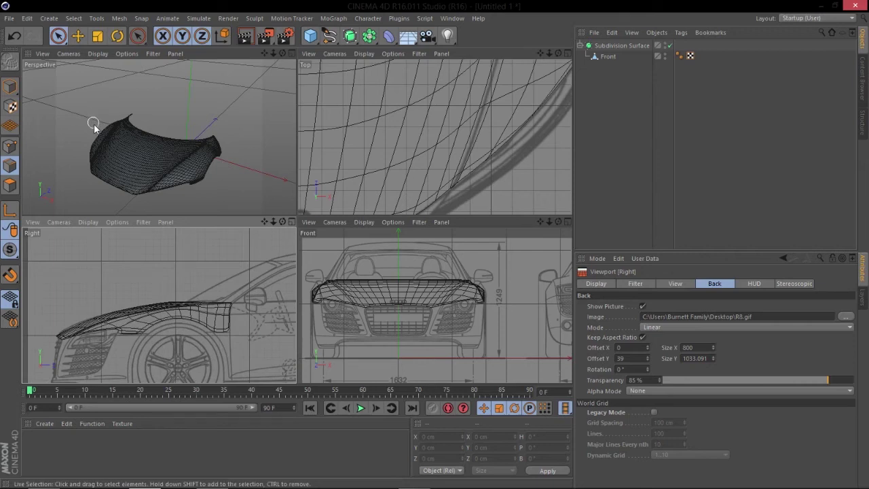
left_click_drag(136, 145, 165, 145, "alt")
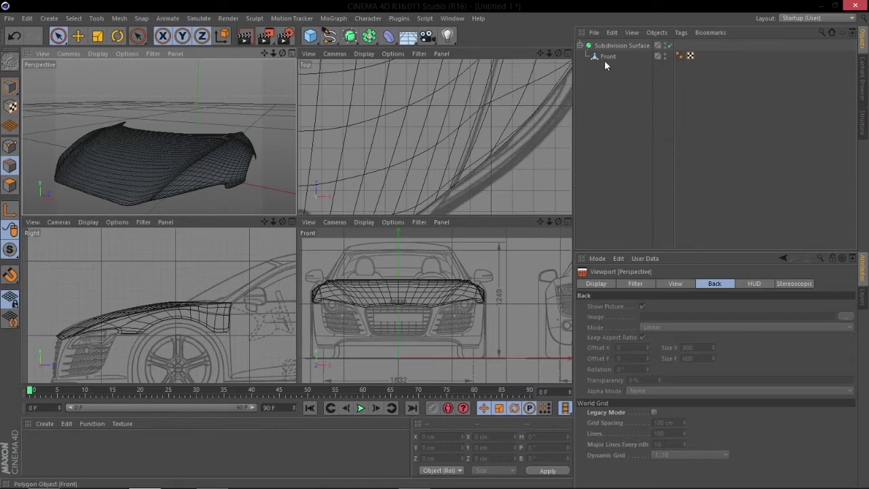
middle_click_drag(168, 339, 221, 294, "alt")
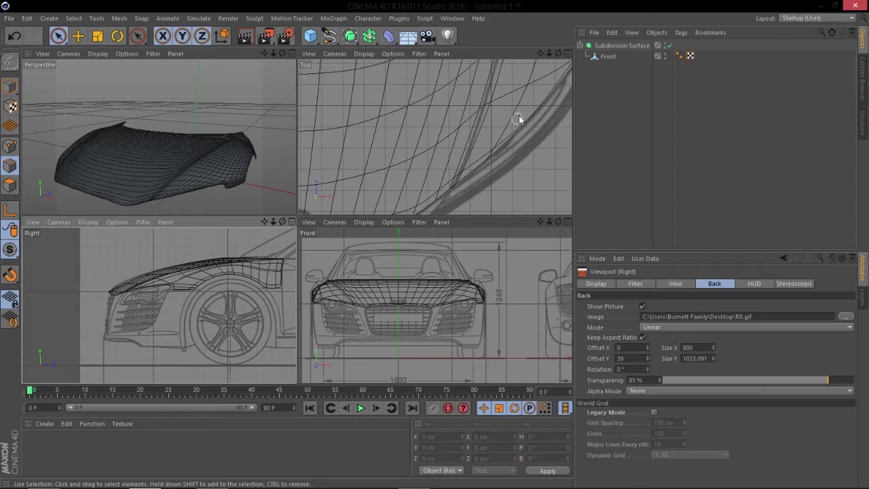
Hide the Subdivision Surface object with the hood and add a Polygon primitive to the scene.
left_click_drag(311, 38, 290, 72)
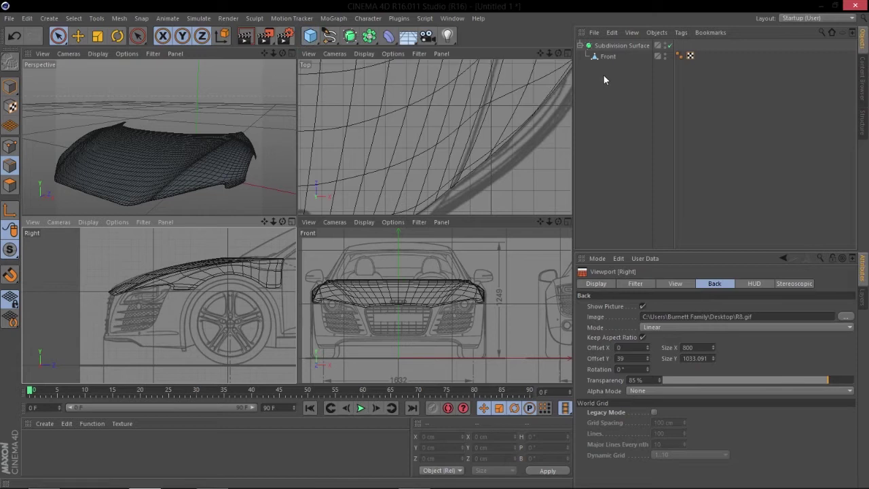
left_click(666, 46)
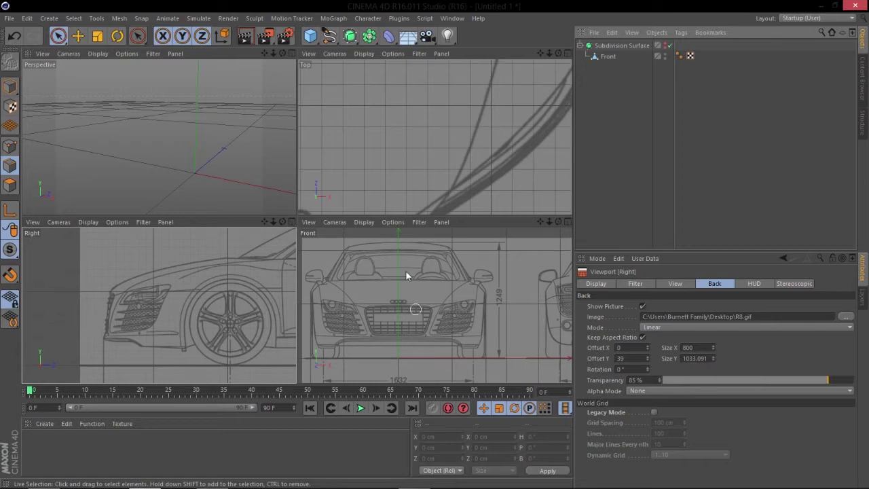
left_click(310, 36)
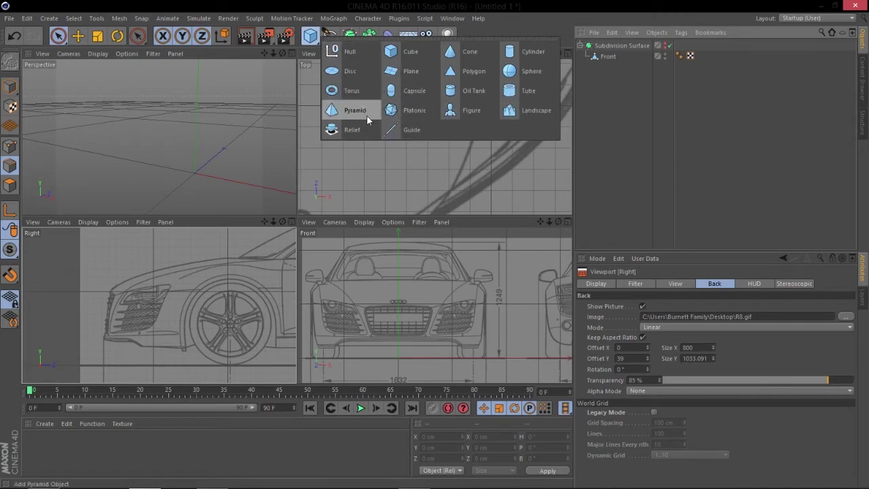
left_click(475, 72)
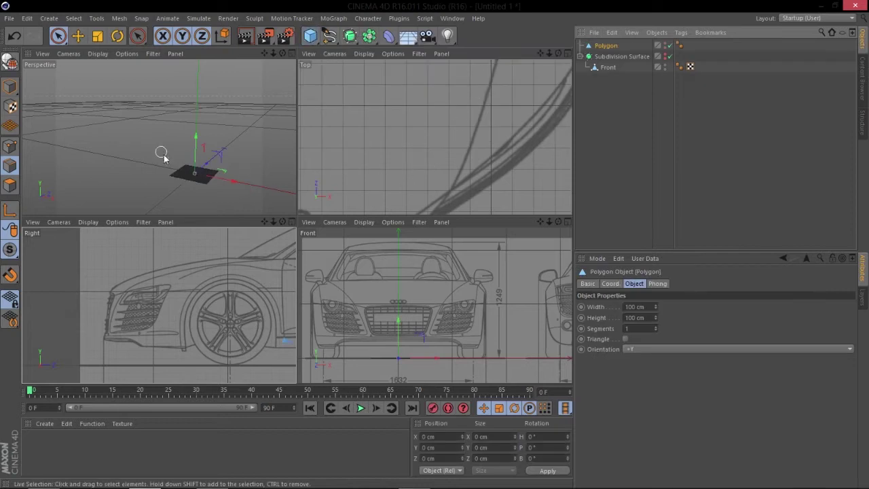
Try the polygon's Triangle option, restore the four-sided shape and inspect it in the Perspective viewport.
left_click(625, 338)
left_click(625, 340)
left_click_drag(266, 169, 193, 192, "alt")
middle_click_drag(187, 128, 188, 152, "alt")
scroll(190, 150, "up", 6)
scroll(221, 159, "down", 4)
left_click_drag(224, 162, 188, 178, "alt")
scroll(148, 144, "up", 2)
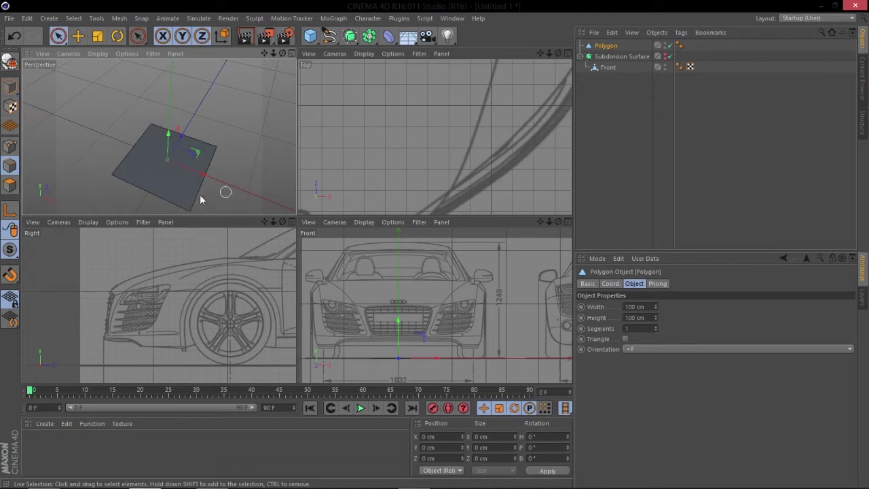
Switch to point mode and move the polygon along the Z axis to the car's nose in the Right viewport.
left_click(10, 146)
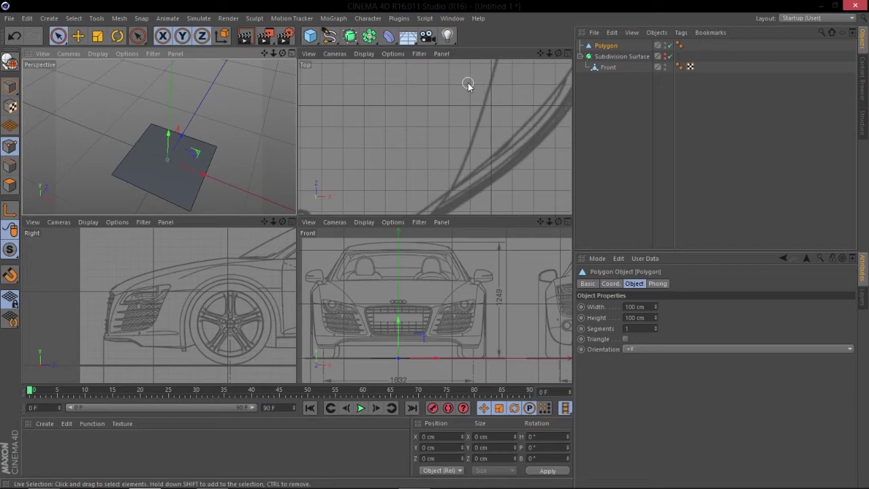
right_click_drag(440, 180, 357, 201, "alt")
middle_click_drag(396, 180, 421, 181, "alt")
scroll(421, 182, "up", 1)
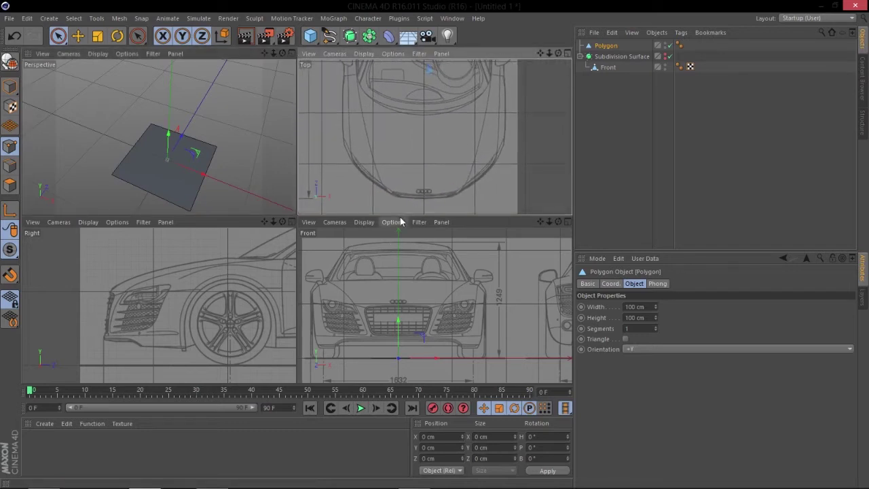
scroll(238, 301, "down", 5)
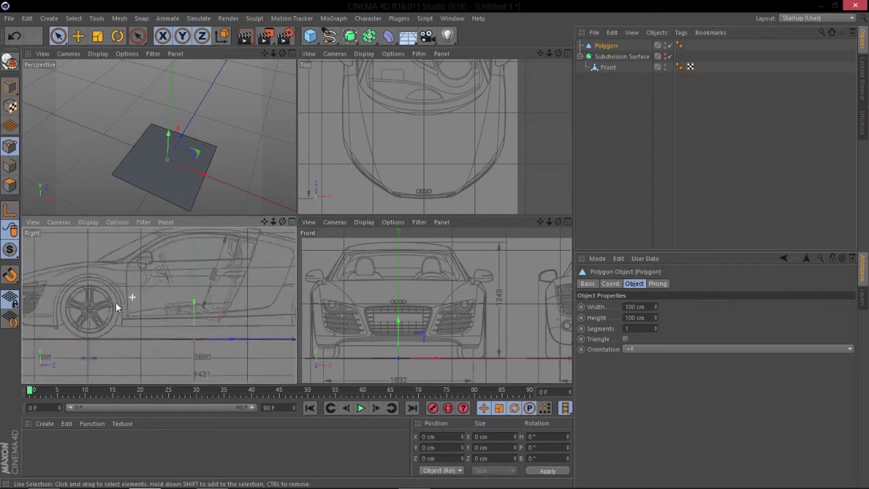
left_click_drag(208, 327, 65, 333)
middle_click_drag(58, 317, 120, 317, "alt")
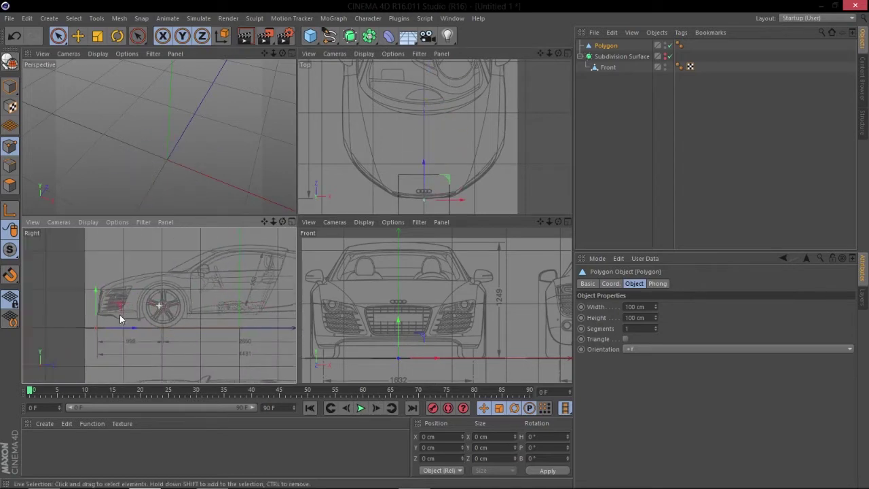
Raise the polygon to the bumper strip just beneath the front grille, checking its height in the Front viewport.
scroll(103, 315, "up", 2)
left_click_drag(92, 314, 93, 298)
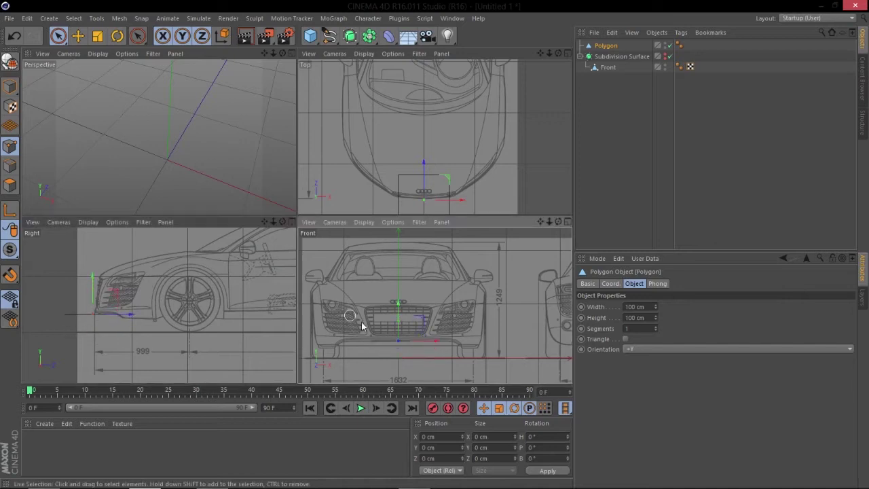
scroll(412, 328, "up", 3)
left_click_drag(389, 336, 390, 334)
scroll(407, 340, "up", 4)
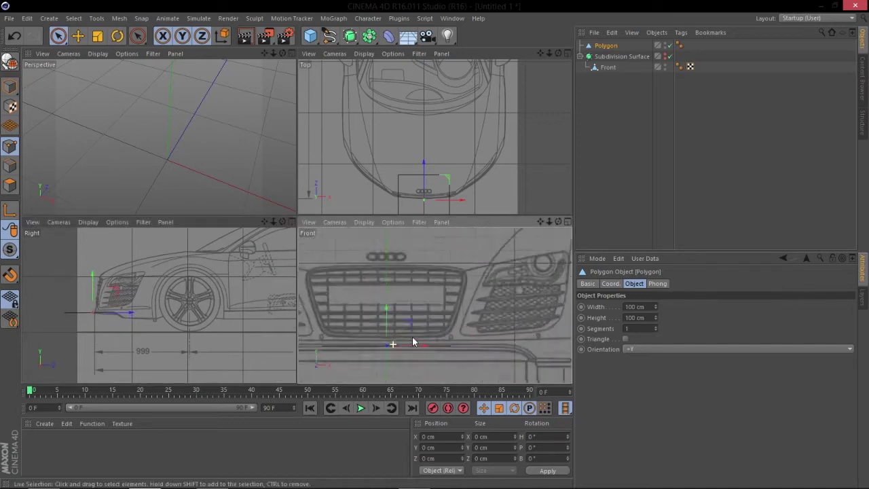
scroll(396, 339, "down", 4)
scroll(392, 345, "up", 5)
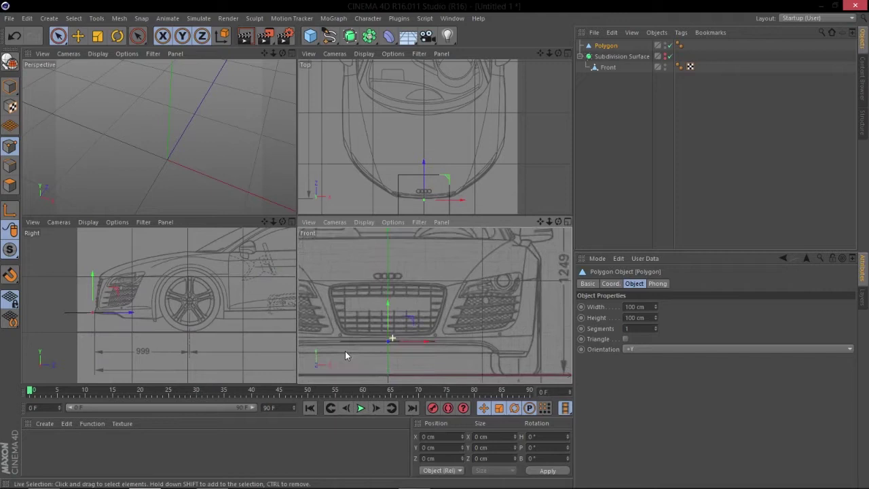
scroll(414, 336, "up", 1)
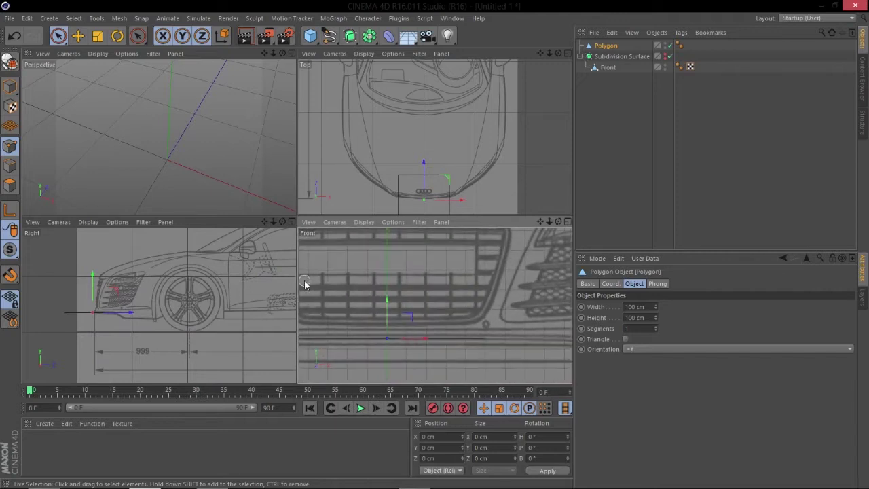
Rotate the polygon upright so it stands almost vertical along the car's nose in the Right viewport.
key("r")
left_click_drag(240, 189, 170, 171, "alt")
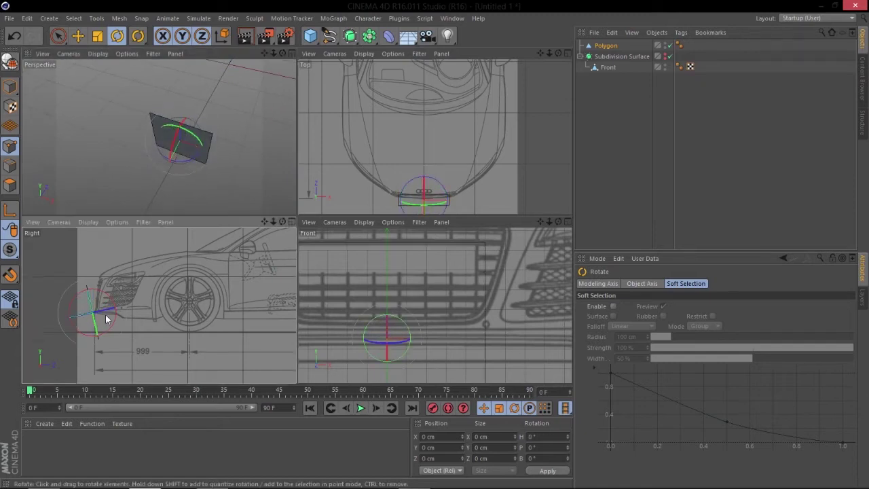
scroll(105, 313, "up", 3)
scroll(102, 322, "up", 2)
left_click_drag(86, 316, 75, 285)
key("e")
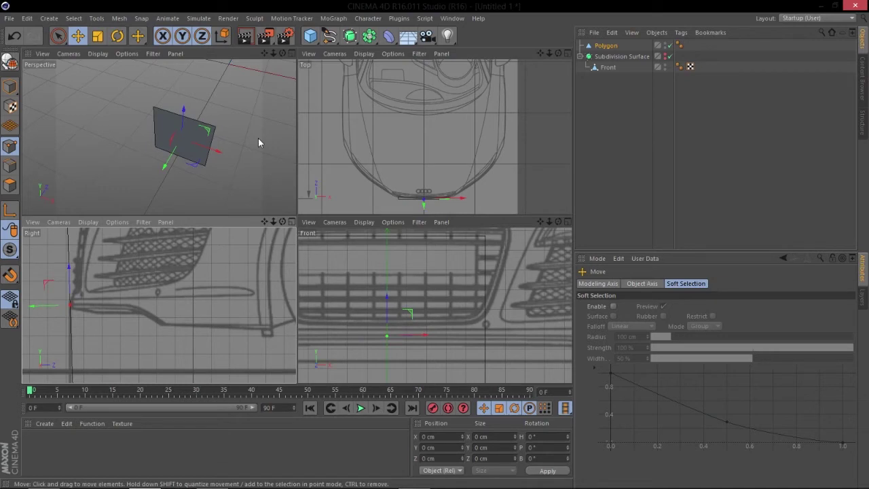
Move the polygon sideways in the Top viewport until its inner edge meets the car's centre line.
scroll(457, 185, "up", 5)
scroll(459, 179, "up", 3)
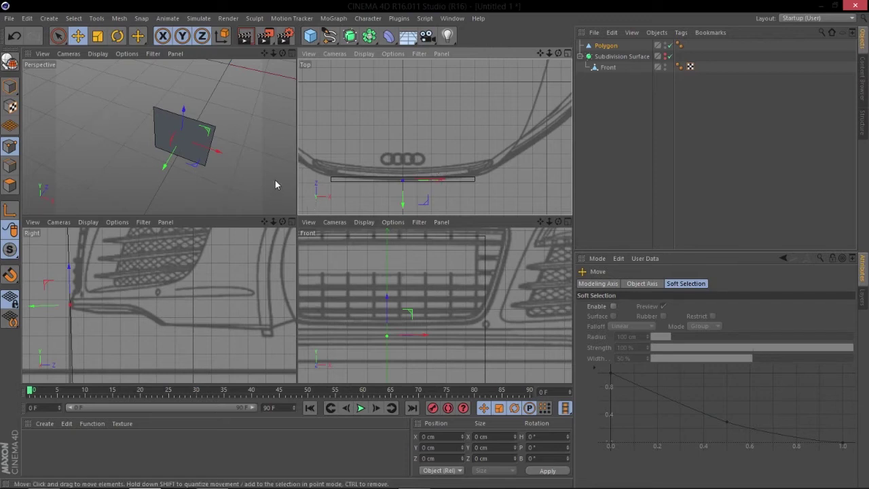
left_click_drag(438, 179, 510, 178)
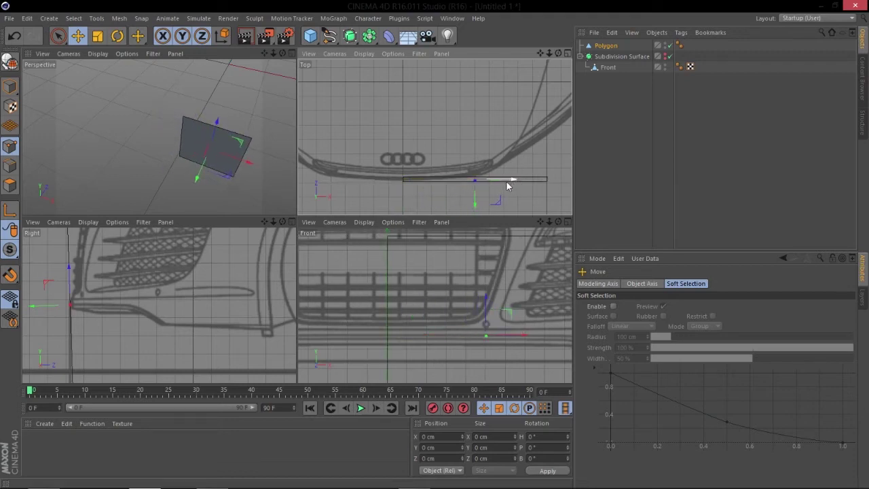
Scale the polygon down to about 41 cm wide and move its inner edge back to the centre line.
key("t")
left_click_drag(229, 147, 163, 149)
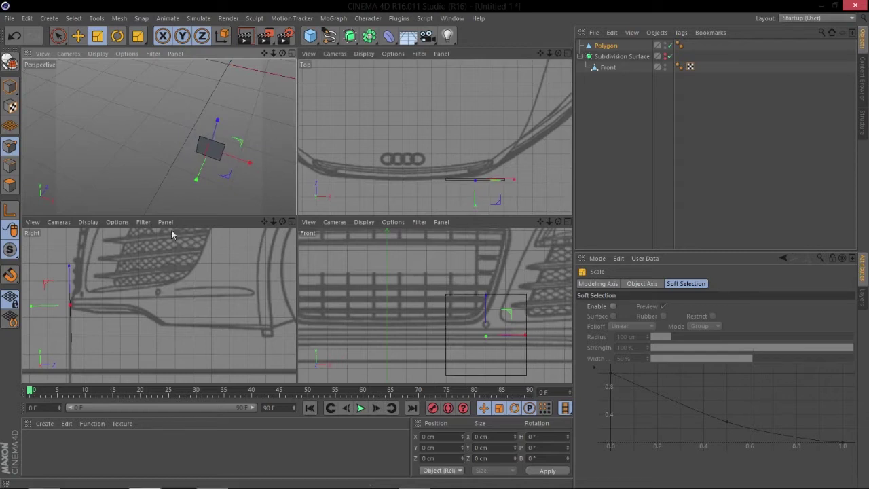
key("e")
left_click_drag(503, 180, 464, 187)
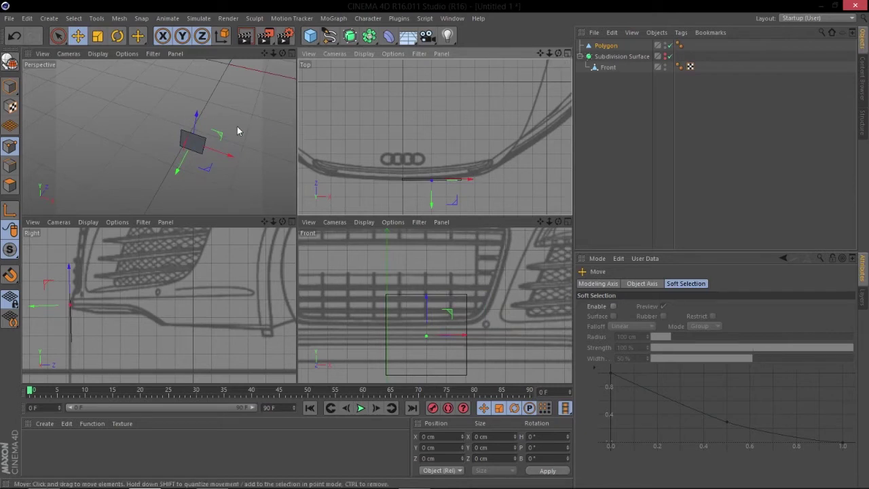
Make the polygon editable, then lower its upper centre-line point to the grille's bottom edge and raise its lower points to the bumper strip.
key("c")
scroll(189, 141, "up", 6)
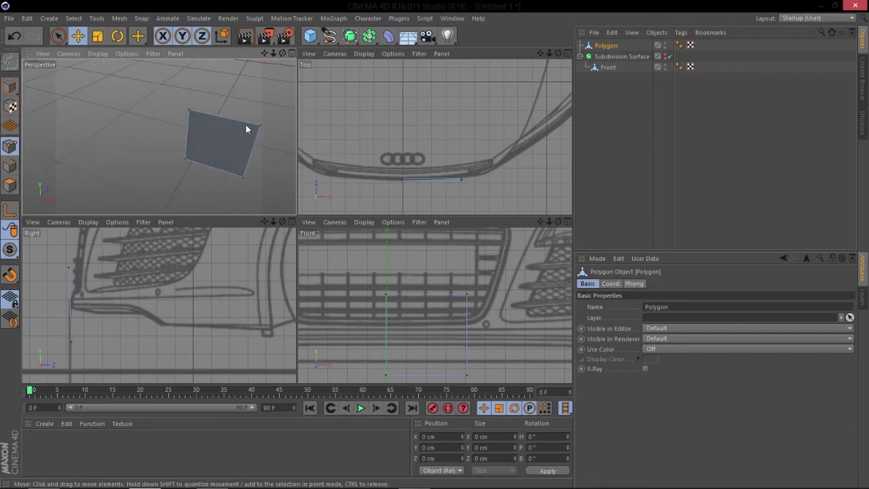
left_click(386, 295)
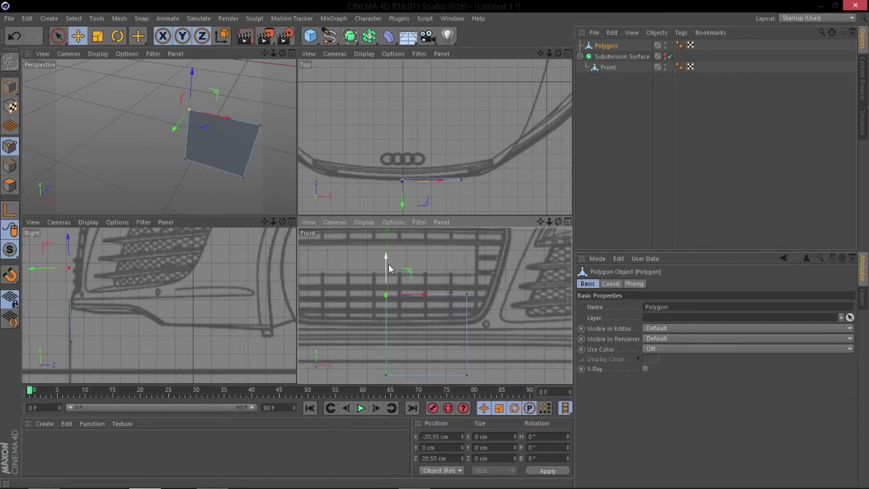
left_click_drag(387, 263, 389, 316)
left_click(466, 374)
left_click_drag(464, 347, 466, 310)
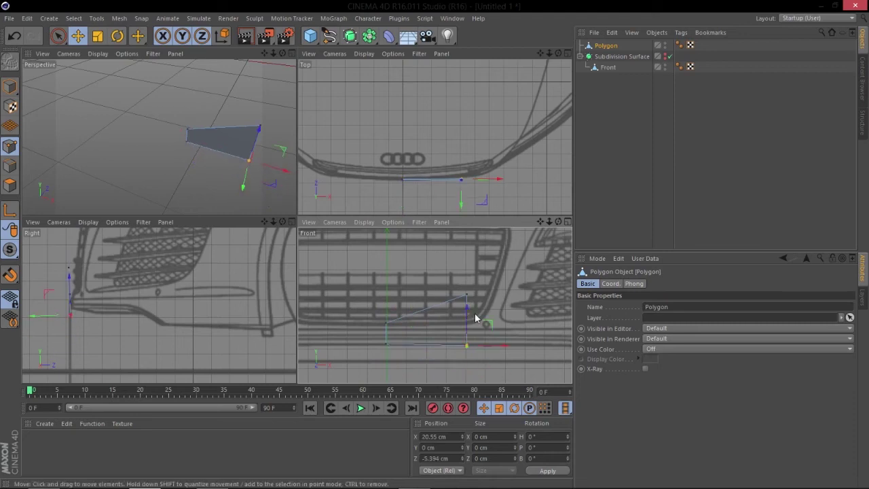
Lower the polygon's upper outer point to about Z 6.1 cm, level with the grille's bottom edge in the Front viewport.
scroll(453, 325, "down", 2)
scroll(416, 325, "down", 1)
scroll(421, 323, "up", 5)
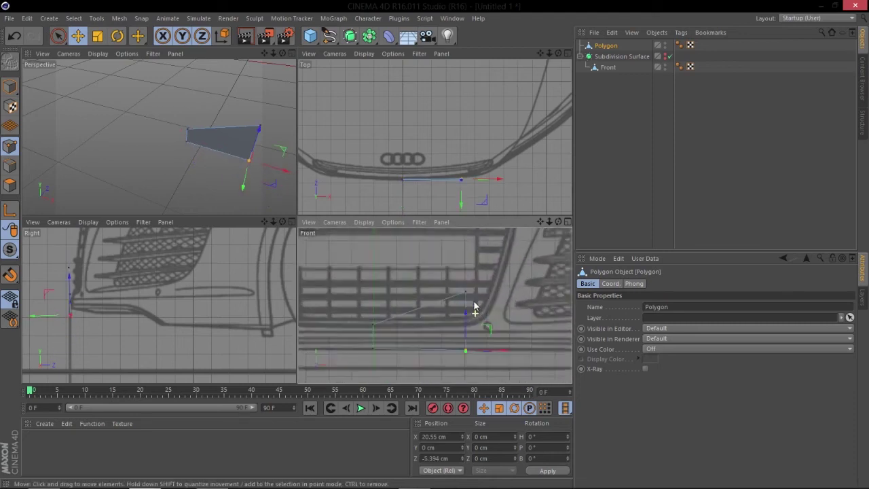
left_click_drag(467, 290, 480, 323)
scroll(468, 326, "down", 3)
scroll(468, 179, "up", 3)
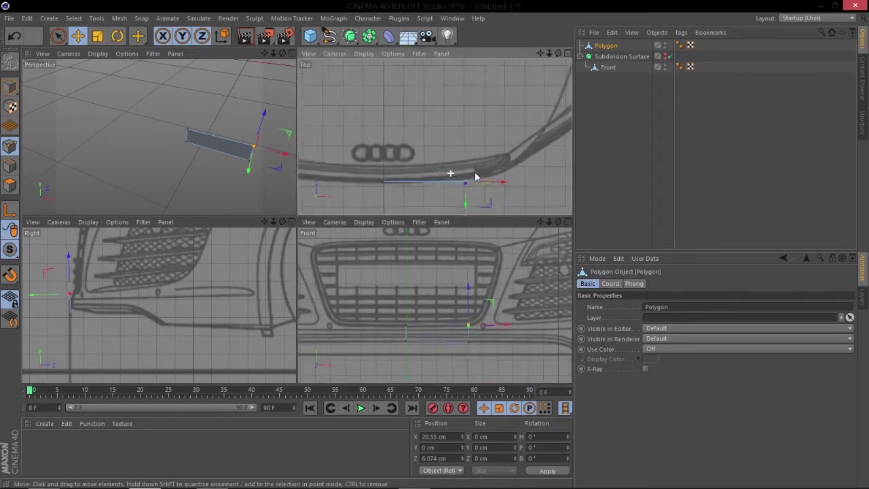
Narrow the polygon by moving its outer points inward to about X -6.5 cm and align them with the bumper curve in the Top viewport.
middle_click_drag(474, 188, 476, 180, "alt")
mouse_move(476, 201)
left_mouse_down()
mouse_move(465, 186)
mouse_move(479, 188)
mouse_move(476, 194)
left_mouse_up()
scroll(451, 322, "up", 2)
left_click(477, 327)
left_click_drag(499, 328, 437, 330)
left_click_drag(476, 351, 415, 352)
left_click(384, 173)
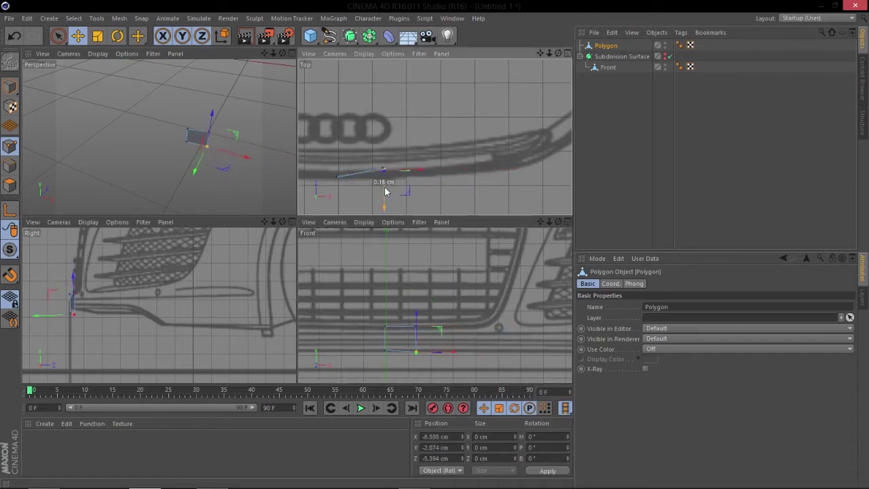
left_click_drag(384, 192, 384, 200)
Fit the polygon's upper points to the bumper profile in the Right viewport, with the centre-line point at about Y -1.4 cm, Z 5.7 cm.
right_click_drag(70, 296, 151, 275, "alt")
left_click_drag(41, 288, 51, 292)
left_click_drag(77, 266, 60, 297)
left_click(67, 289)
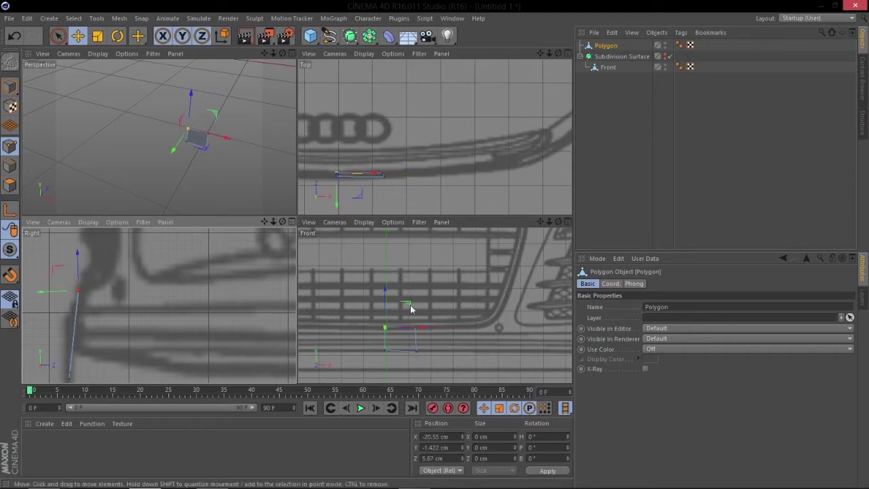
Raise the polygon's two lower points along the bumper profile in the Right viewport and switch to edge mode.
middle_click_drag(412, 327, 415, 318, "alt")
left_click_drag(217, 151, 163, 170, "alt")
right_click_drag(105, 320, 99, 337, "alt")
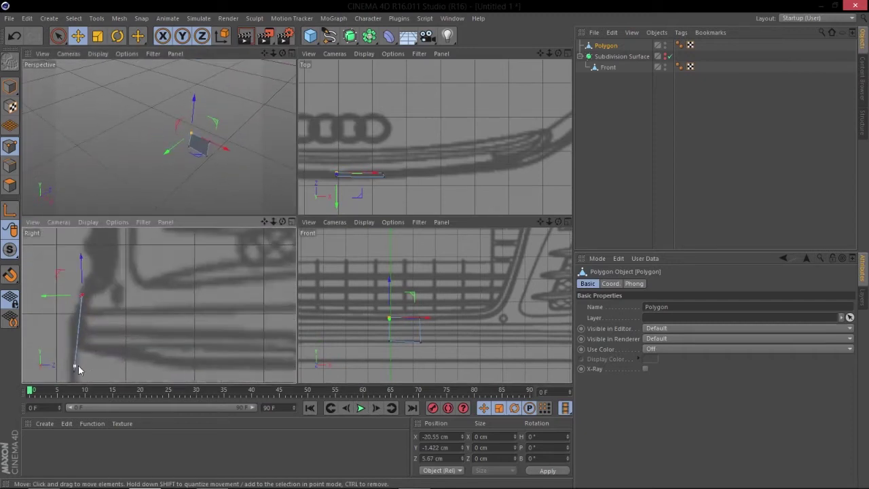
left_click_drag(75, 348, 76, 325)
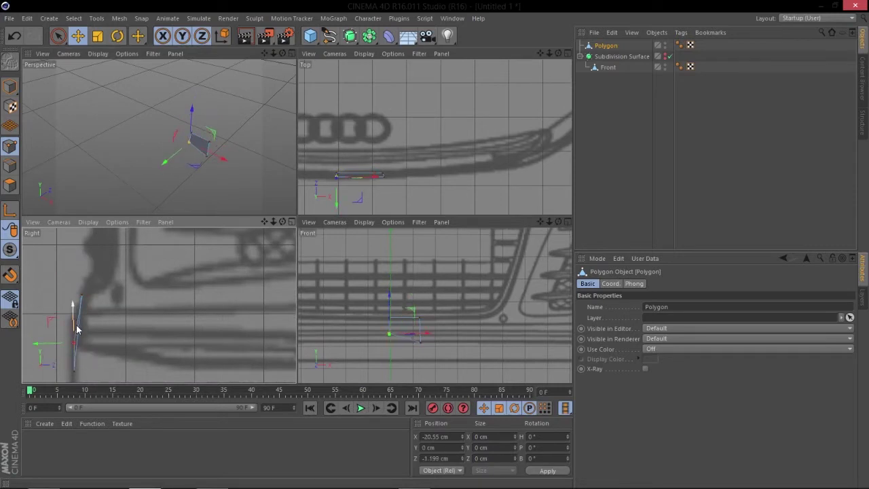
left_click(73, 360)
left_click_drag(72, 354, 79, 334)
left_click_drag(217, 144, 183, 161, "alt")
left_click(10, 180)
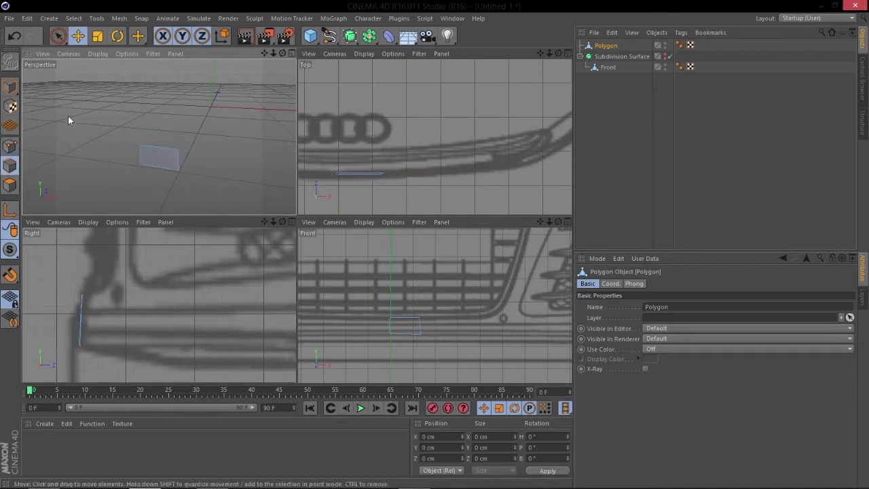
Extrude the polygon's outer edge sideways to about X 7.8 cm to lengthen the bumper strip below the grille.
left_click(179, 159)
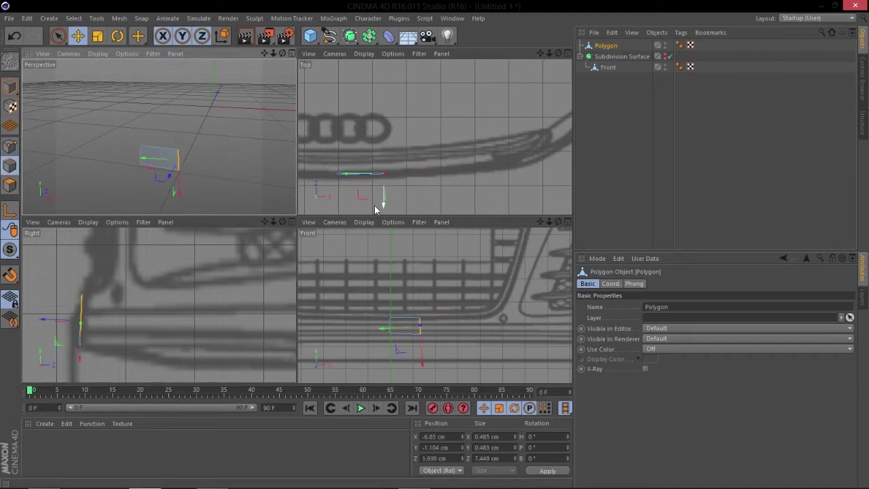
right_click(435, 327)
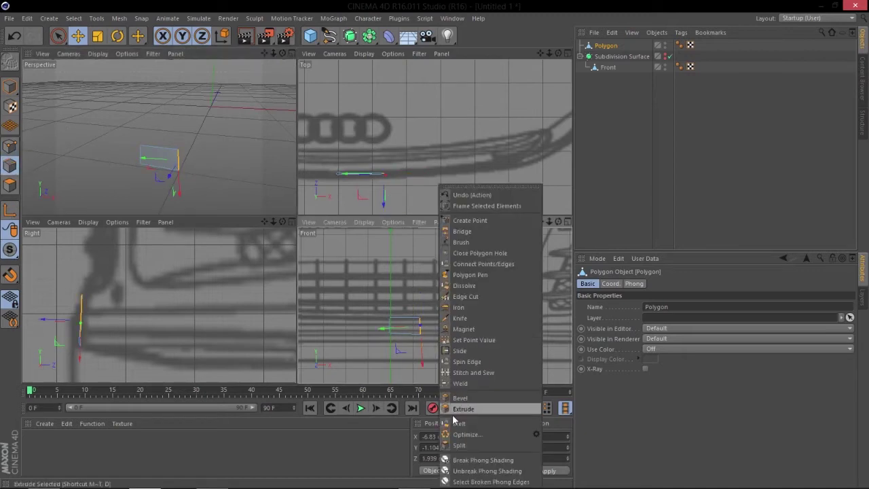
left_click(463, 411)
left_click_drag(456, 353, 475, 314)
key("space")
Align the two new end points with the bumper curve in the Top viewport, the upper one at about X 7.6 cm, Y -2.5 cm.
left_click(9, 146)
left_click(442, 332)
left_click_drag(434, 205, 436, 201)
right_click_drag(437, 170, 499, 161, "alt")
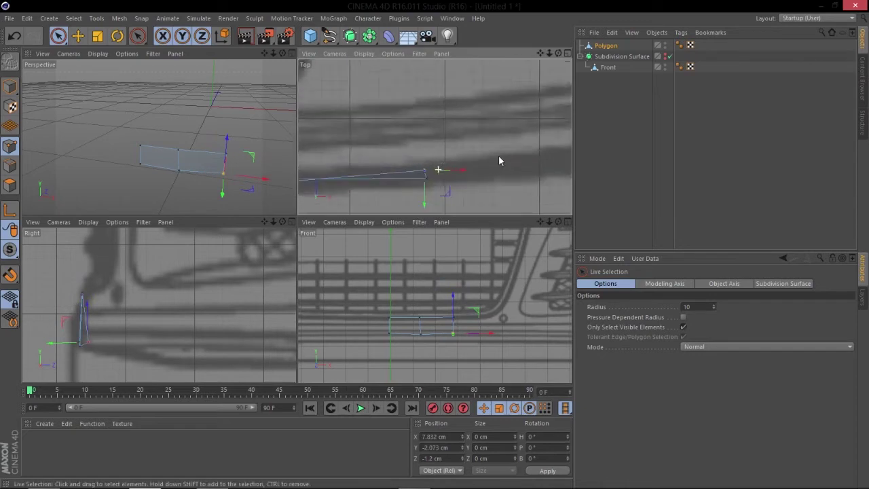
left_click(428, 177)
right_click_drag(441, 190, 427, 201, "alt")
left_click_drag(426, 201, 466, 195)
Extrude the strip's outer edge by about 17.8 cm towards the grille's lower corner.
scroll(442, 196, "down", 2)
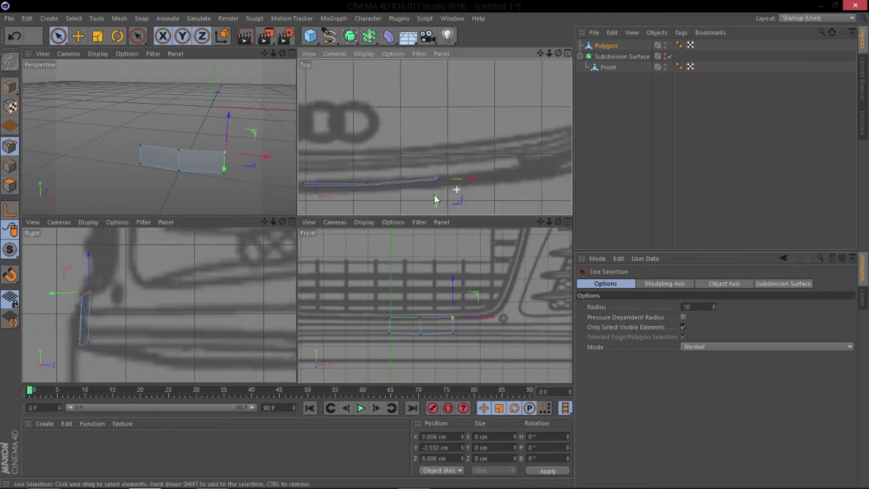
scroll(431, 194, "down", 1)
scroll(432, 197, "down", 3)
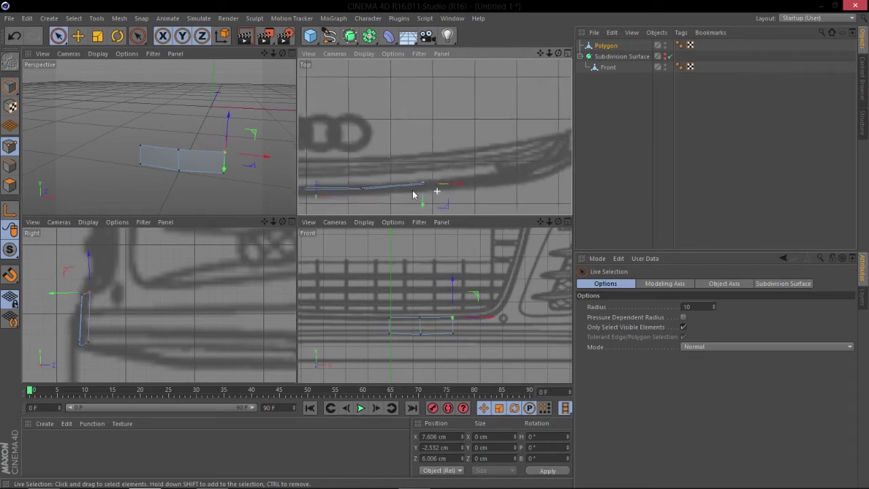
middle_click_drag(128, 320, 131, 332)
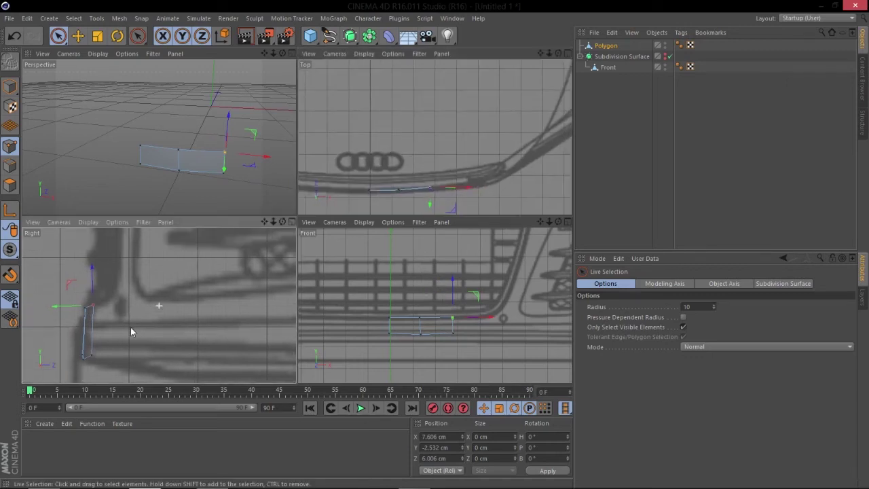
scroll(94, 315, "down", 6)
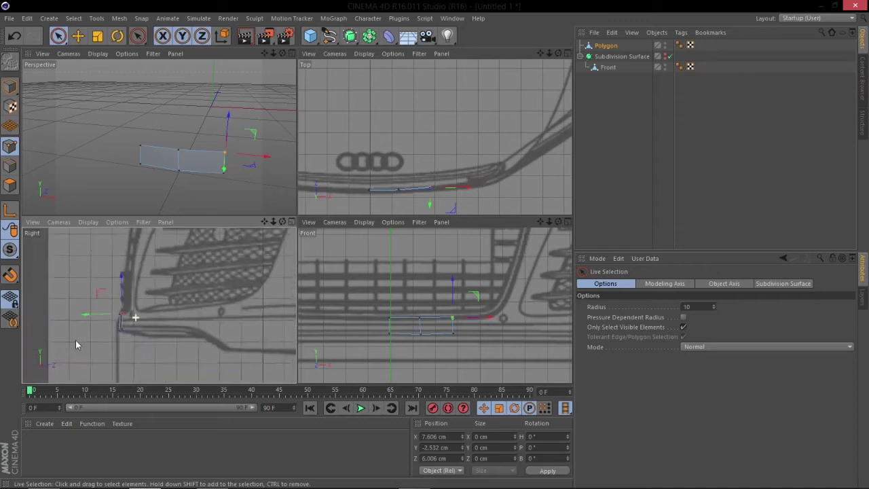
scroll(156, 316, "up", 2)
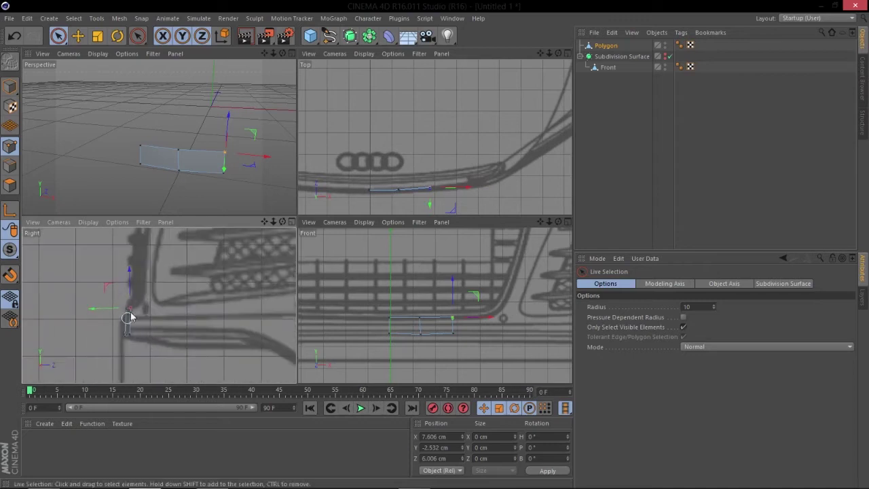
middle_click_drag(426, 188, 422, 179, "alt")
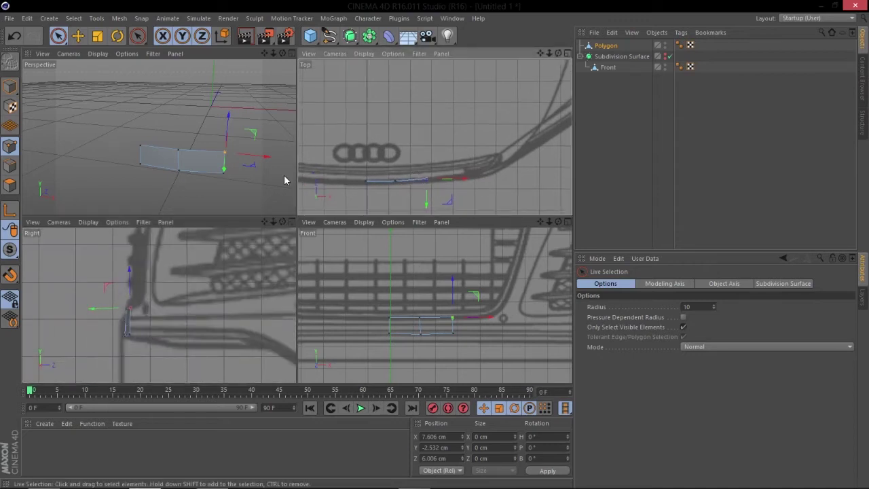
left_click(10, 165)
right_click(247, 130)
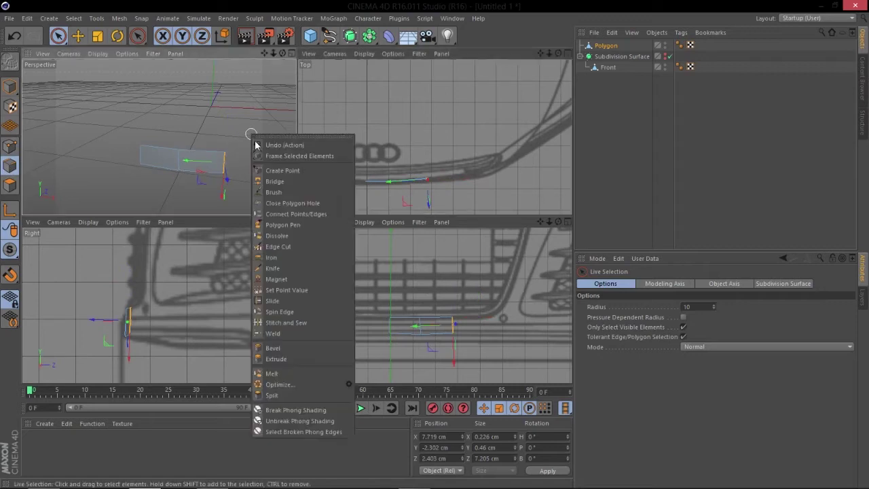
left_click(278, 349)
left_click_drag(267, 145, 285, 145)
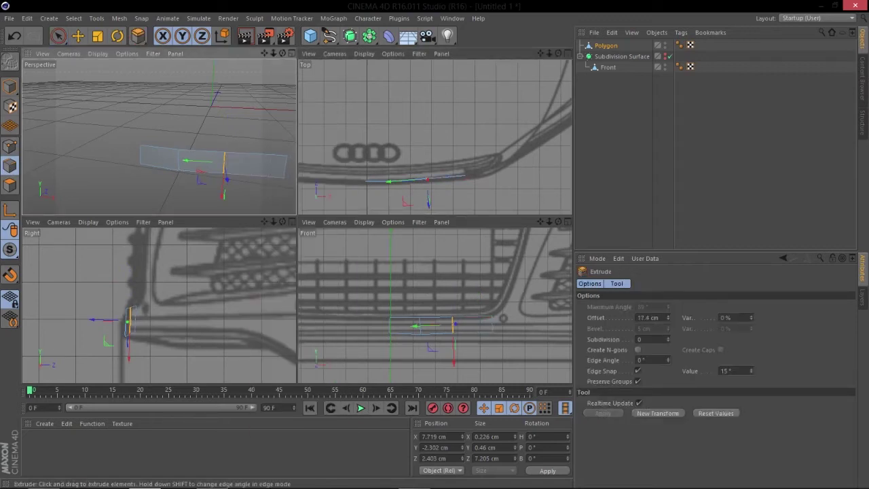
Raise the new upper end point towards the grille corner and move the preceding point pair outward, its lower point to about X 10.3 cm, Z -4.8 cm.
left_click(9, 146)
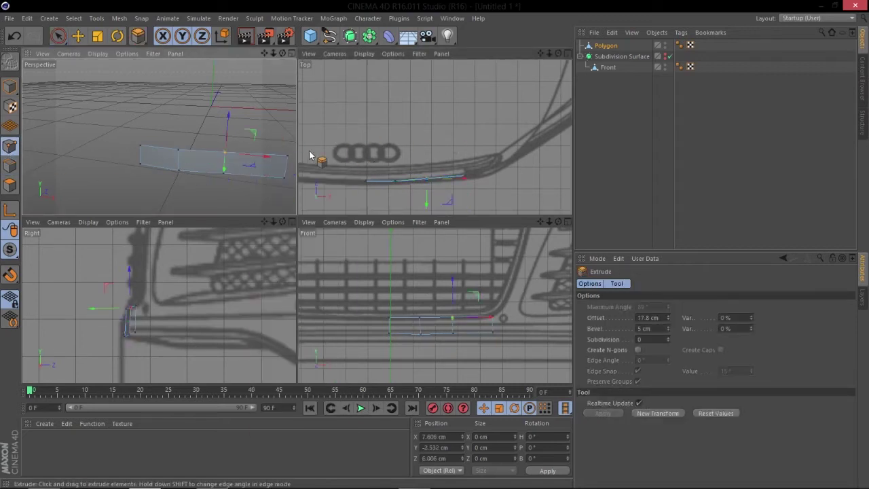
key("space")
left_click(289, 158)
left_click(289, 156)
left_click_drag(493, 301, 482, 318)
left_click(453, 317)
left_click(453, 333)
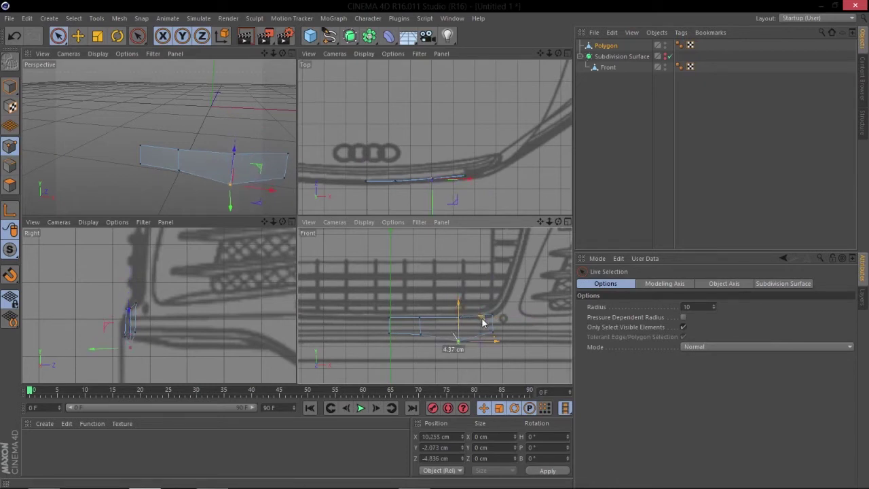
Lower the strip's remaining bottom points in the Front viewport and fit the upper end point to the grille corner at about X 25.3 cm, Z 7.2 cm.
left_click(420, 334)
left_click_drag(421, 310, 392, 321)
left_click(492, 333)
left_click_drag(492, 329, 495, 322)
right_click_drag(480, 322, 513, 316, "alt")
left_click(509, 306)
middle_click_drag(522, 310, 496, 326, "alt")
right_click_drag(496, 326, 448, 332, "alt")
scroll(487, 330, "up", 3)
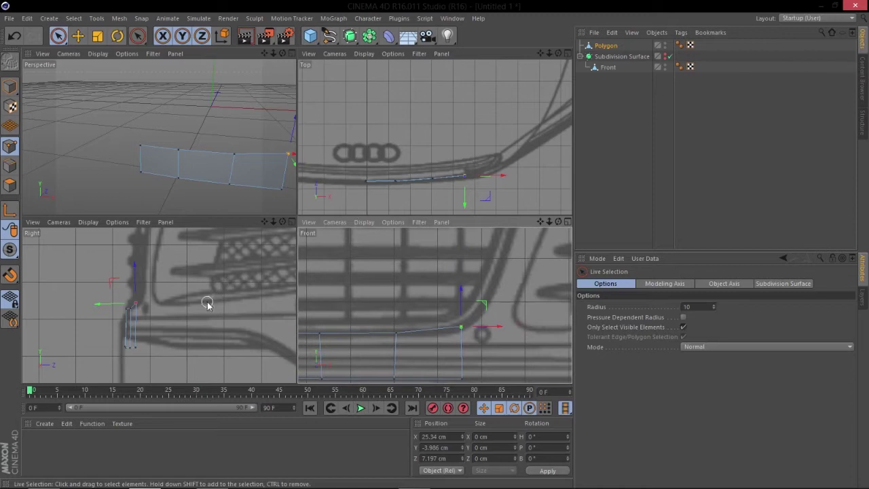
Raise the strip's bottom points to the bumper crease in the Right viewport, with the two nearest the centre at about Y -0.8 cm, Z -1.8 cm.
mouse_move(144, 345)
left_mouse_down()
mouse_move(128, 343)
mouse_move(132, 320)
mouse_move(131, 337)
left_mouse_up()
left_click(127, 345)
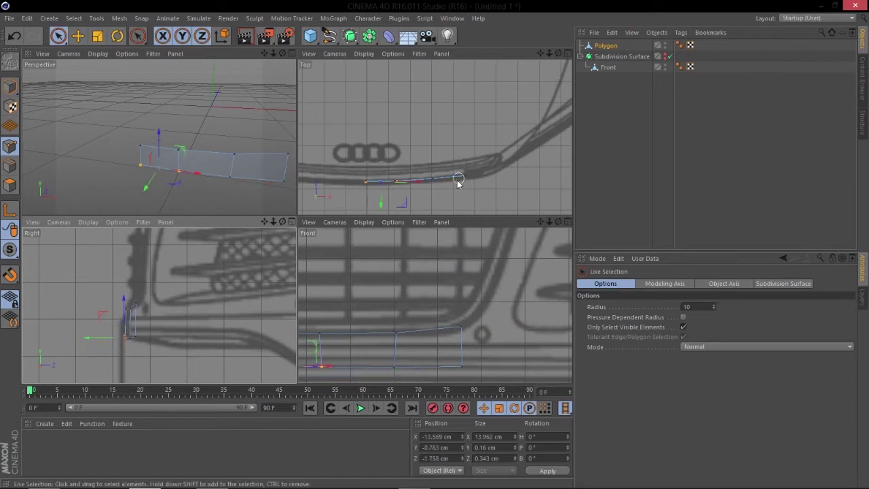
left_click(461, 328)
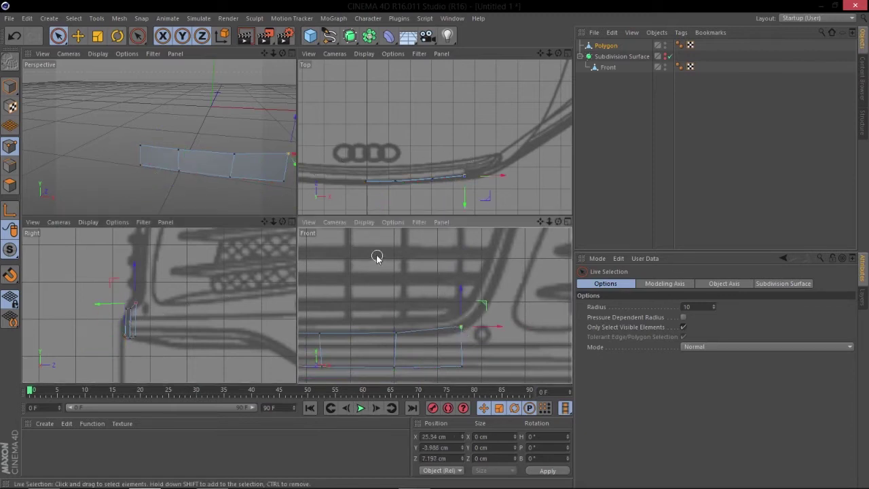
Extrude the strip's outer end edge by about 7 cm past the grille's lower corner.
left_click_drag(283, 168, 252, 142, "alt")
left_click(10, 165)
right_click(254, 143)
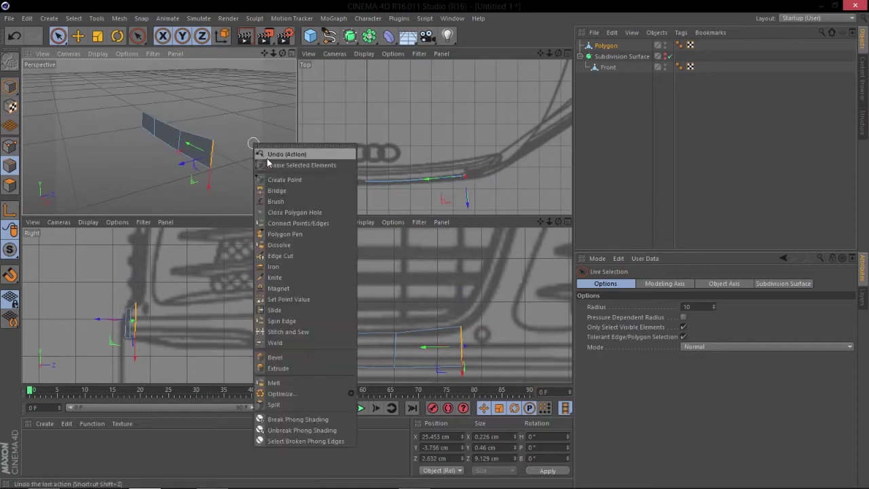
left_click(277, 367)
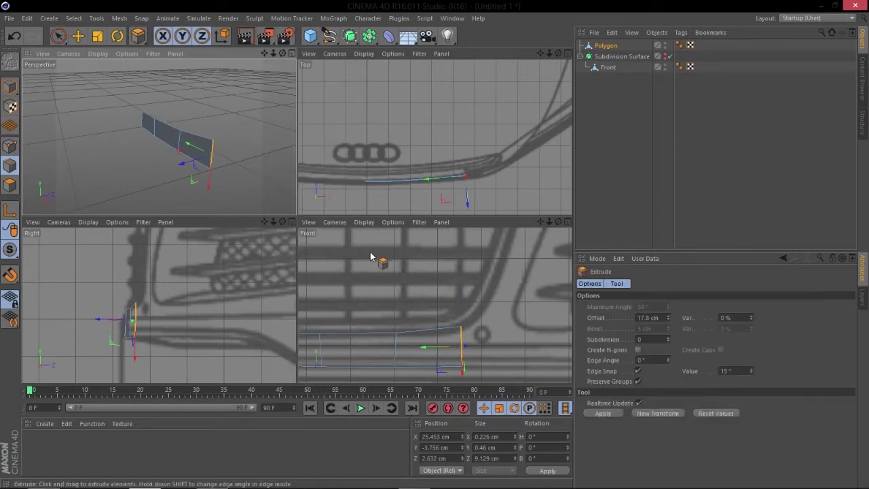
left_click_drag(474, 309, 494, 322)
middle_click_drag(494, 322, 473, 302, "alt")
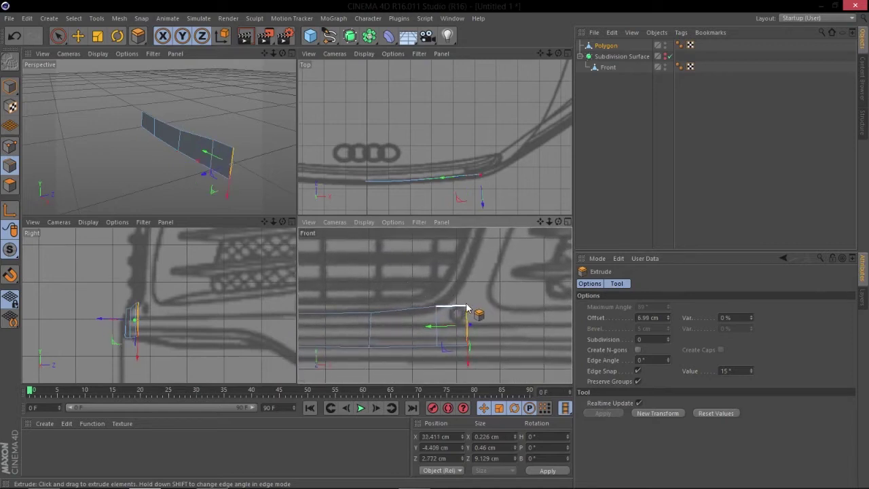
Widen the end polygon to about X 40 cm in the Front viewport and align its outer points with the bumper curve in the Top viewport.
right_click_drag(467, 292, 442, 302, "alt")
middle_click_drag(443, 302, 427, 337, "alt")
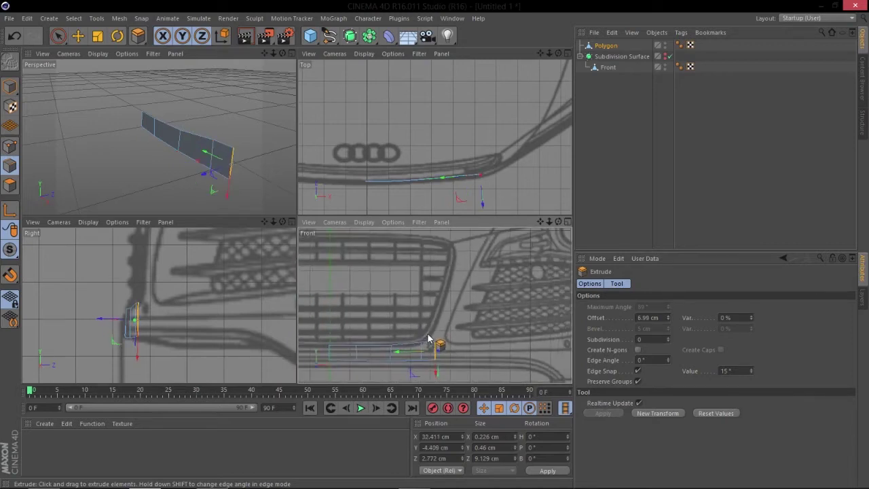
right_click_drag(428, 349, 470, 330, "alt")
middle_click_drag(460, 343, 437, 320, "alt")
left_click(9, 146)
key("space")
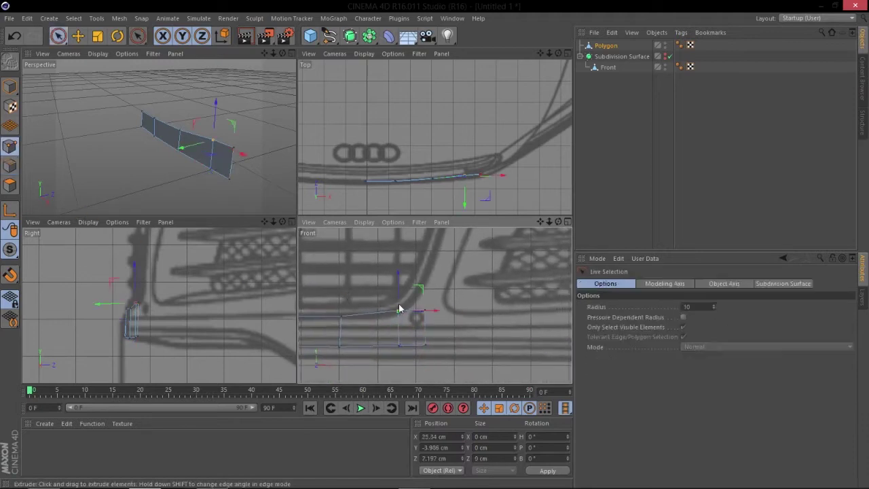
left_click(422, 314)
left_click(425, 345)
left_click_drag(455, 349, 485, 287)
left_click_drag(498, 190, 498, 201)
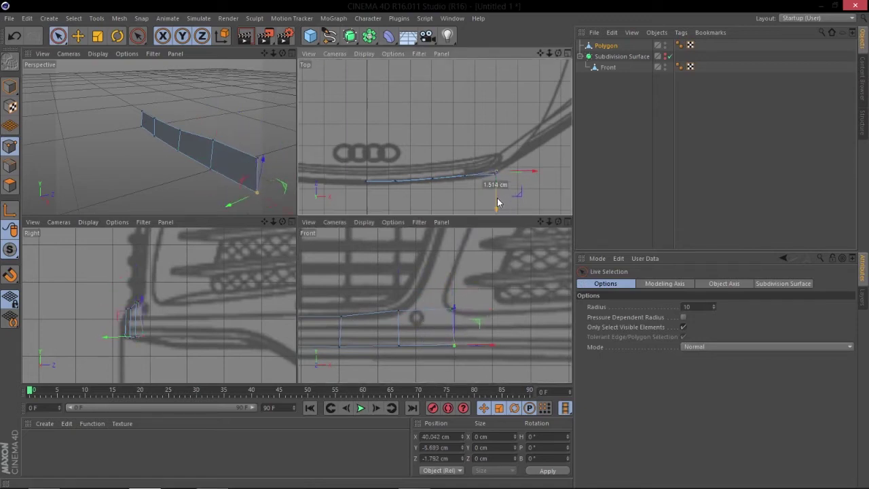
scroll(497, 197, "up", 3)
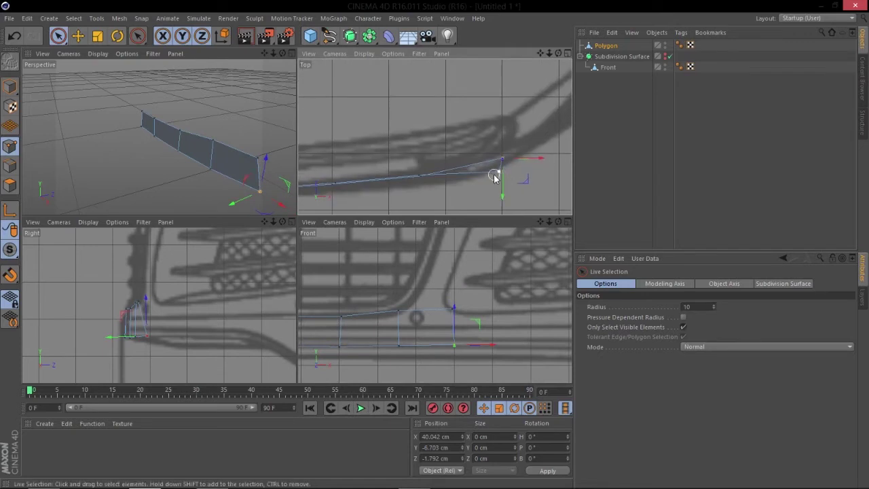
mouse_move(506, 179)
left_mouse_down()
mouse_move(499, 195)
mouse_move(501, 188)
left_mouse_up()
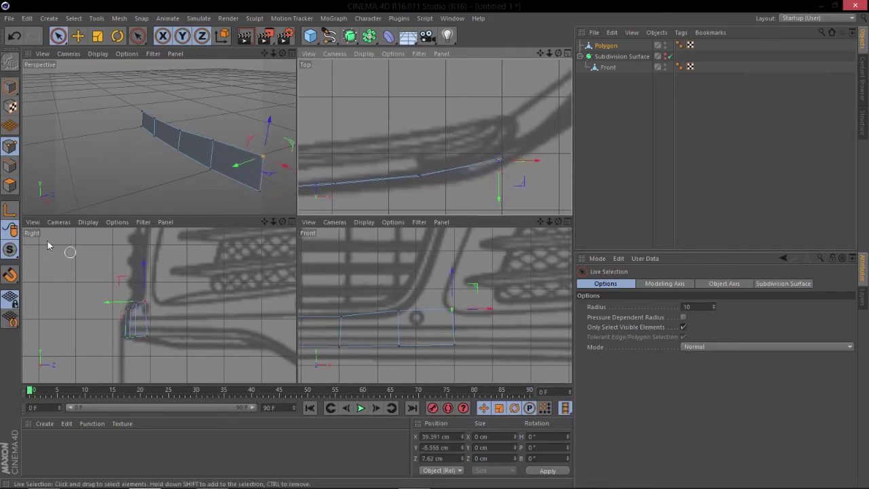
Extrude the end polygon's upper edge upward by about 3.9 cm beside the grille corner.
left_click(9, 184)
left_click(418, 313)
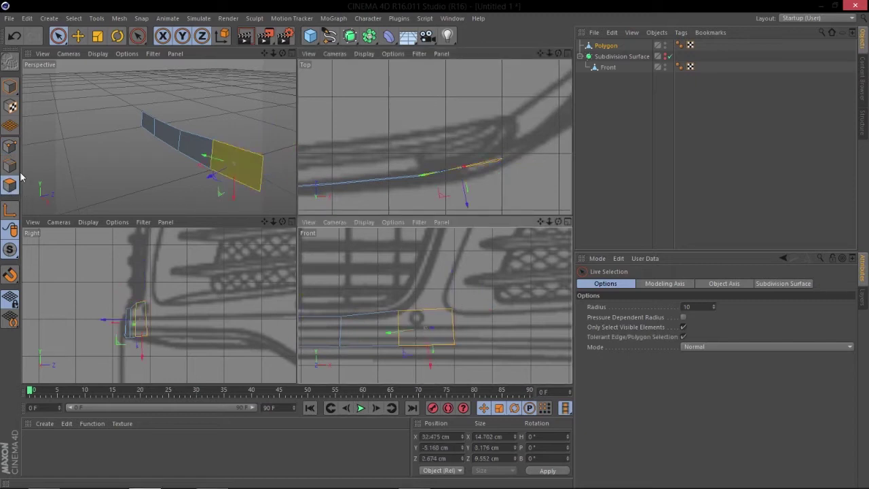
left_click(9, 165)
left_click(431, 309)
right_click(521, 278)
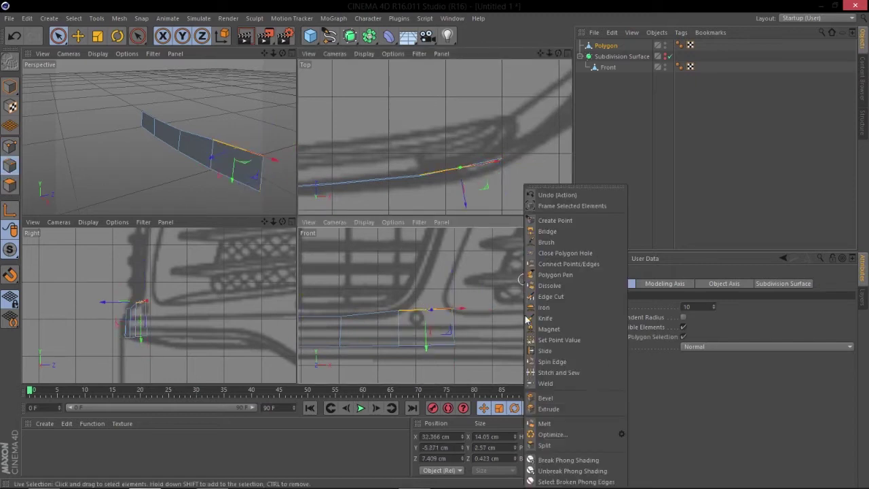
left_click(548, 409)
left_click_drag(412, 310, 452, 283)
key("space")
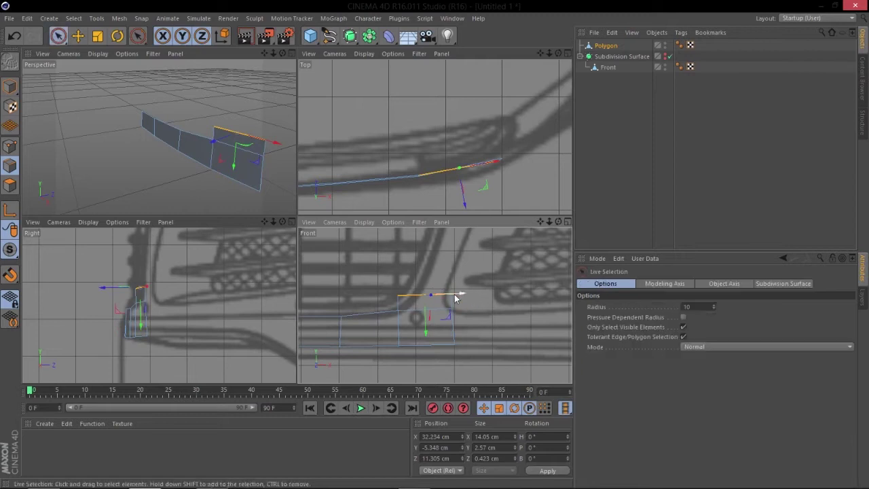
Narrow the new upper edge to about 6.5 cm wide by moving its inner point outward onto the grille frame in the Front viewport.
left_click(9, 145)
left_click(397, 296)
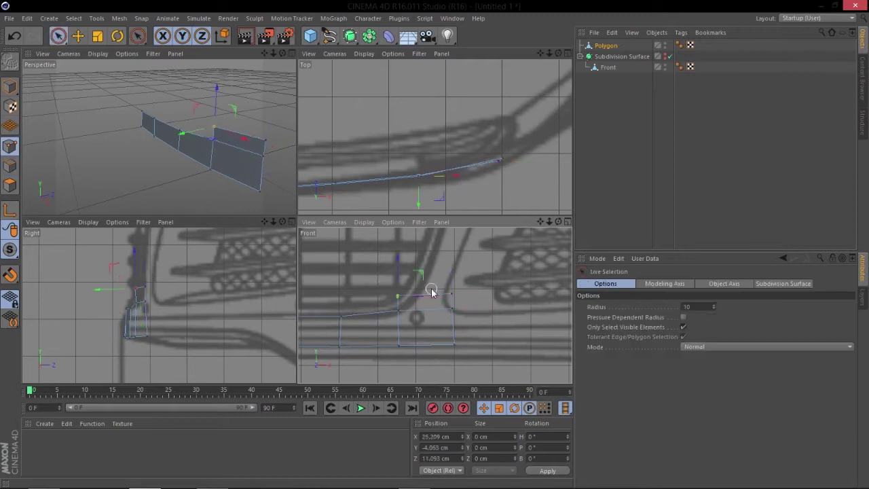
left_click_drag(429, 294, 446, 286)
left_click(458, 297)
Extrude the narrowed edge upward several times along the grille's side frame to about Z 63.3 cm.
left_click(9, 165)
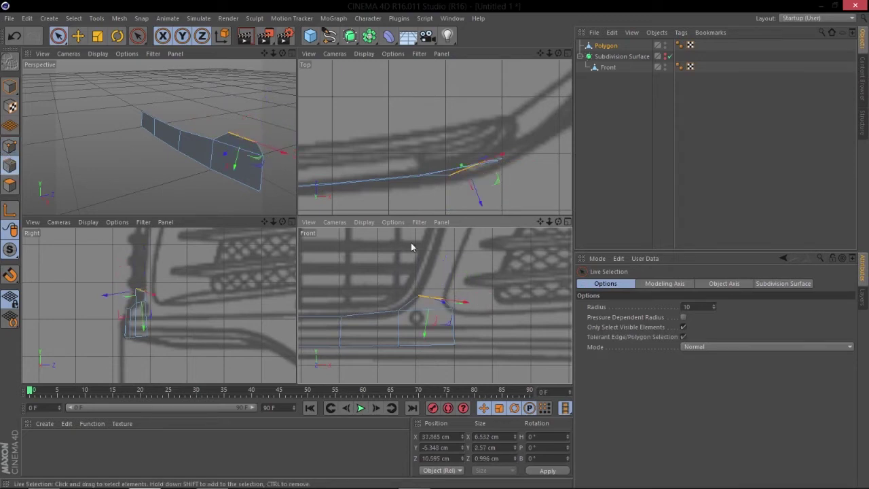
right_click(476, 305)
left_click(495, 412)
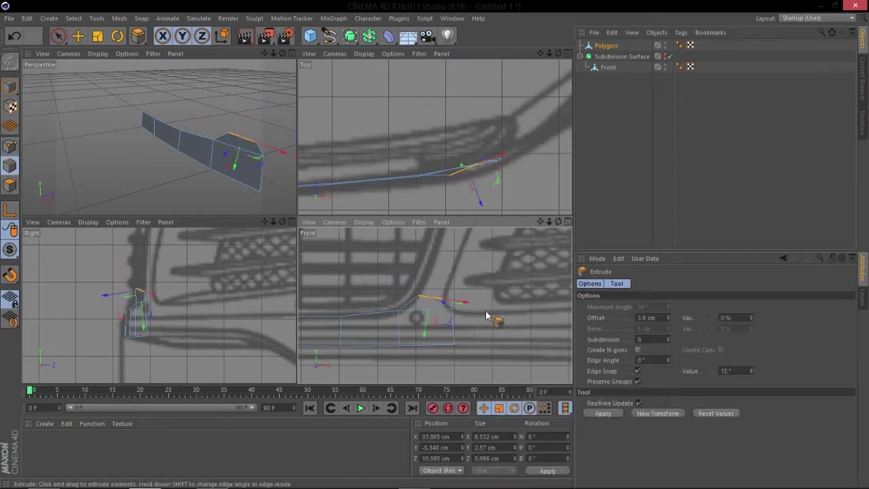
left_click_drag(495, 298, 516, 298)
middle_click_drag(492, 282, 447, 363, "alt")
left_click_drag(421, 370, 434, 341)
scroll(403, 302, "down", 3)
middle_click_drag(452, 303, 449, 320, "alt")
left_click_drag(449, 320, 460, 319)
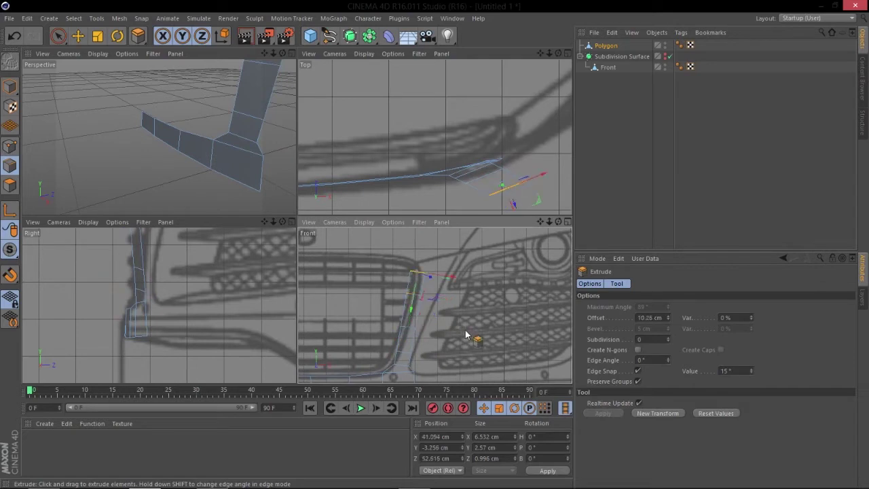
Fit the column's lowest extruded points to the grille frame in the Front viewport, with the inner one at about X 33.8 cm, Z 17 cm.
scroll(467, 298, "up", 5)
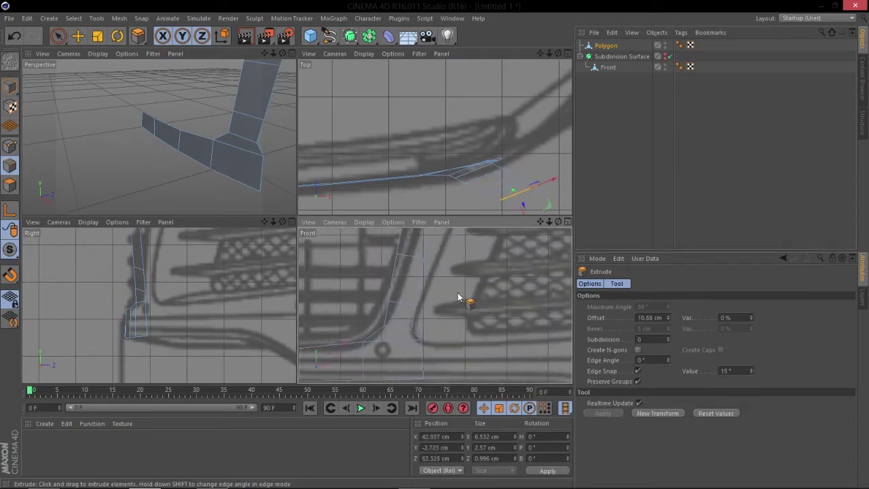
left_click(23, 154)
key("space")
left_click(405, 308)
left_click_drag(433, 309, 406, 306)
left_click(372, 305)
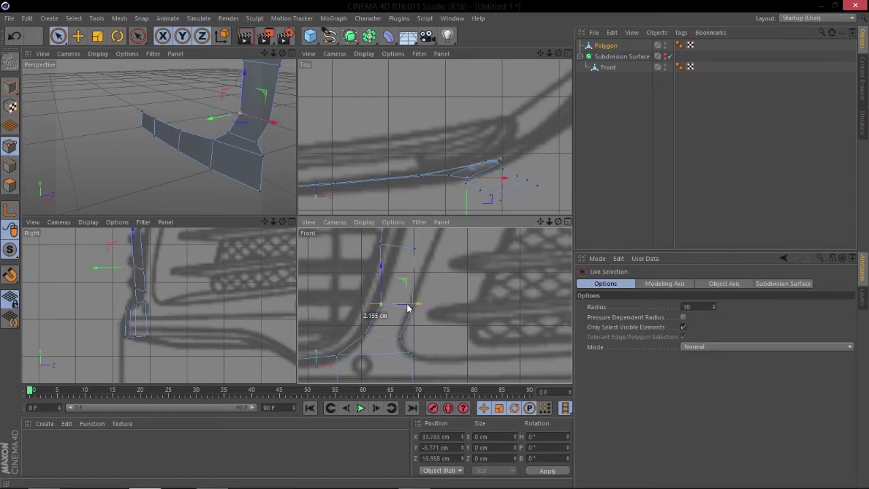
Move the next row of column points outward onto the grille frame, the outer to about X 43.8 cm and the inner to about X 37.6 cm.
middle_click_drag(398, 277, 399, 321, "alt")
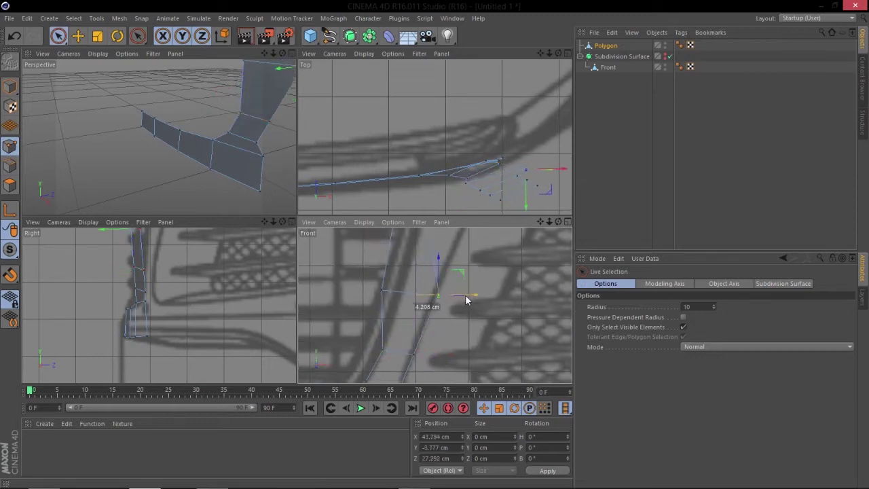
left_click(382, 292)
left_click_drag(426, 292, 438, 291)
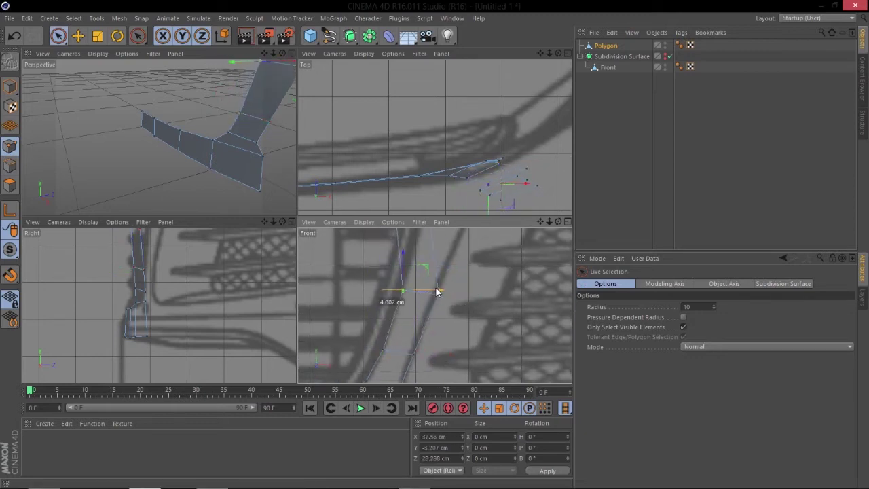
Move the column points in the row near Z 42 cm outward onto the grille frame, outer to about X 49.9 cm, inner to X 40.2 cm.
middle_click_drag(439, 291, 394, 326, "alt")
left_click(405, 277)
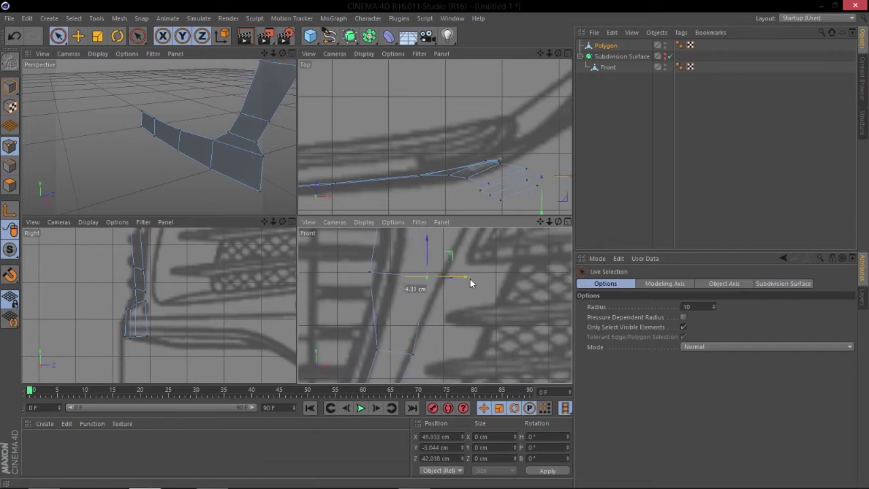
left_click(370, 273)
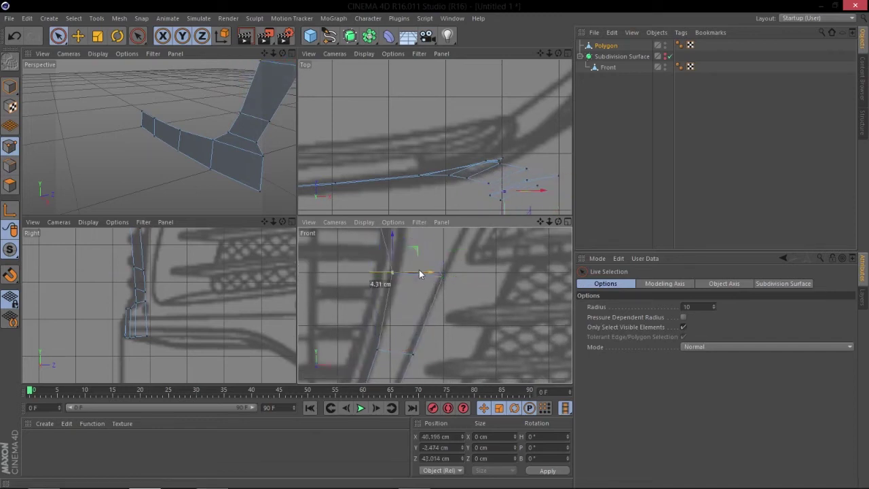
Shift the next row's points outward onto the grille frame in the Front viewport, outer to about X 54.5 cm, inner to X 42.7 cm.
middle_click_drag(420, 278, 390, 330, "alt")
left_click(390, 311)
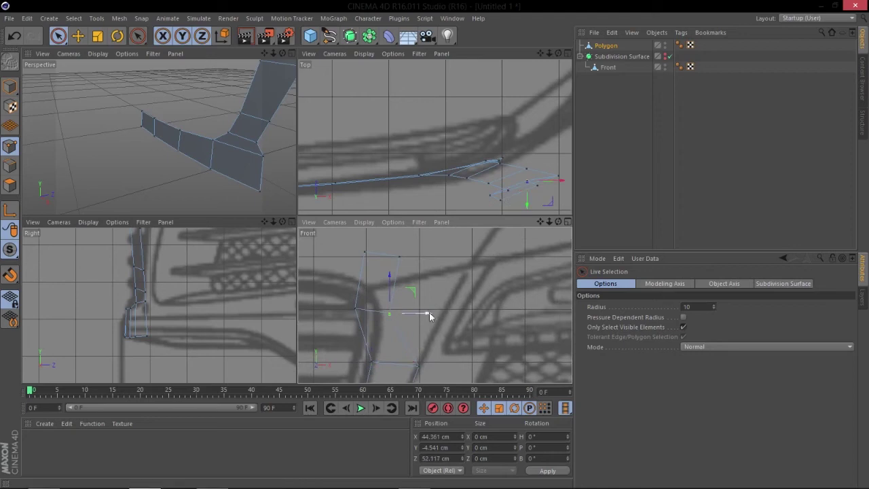
left_click(357, 308)
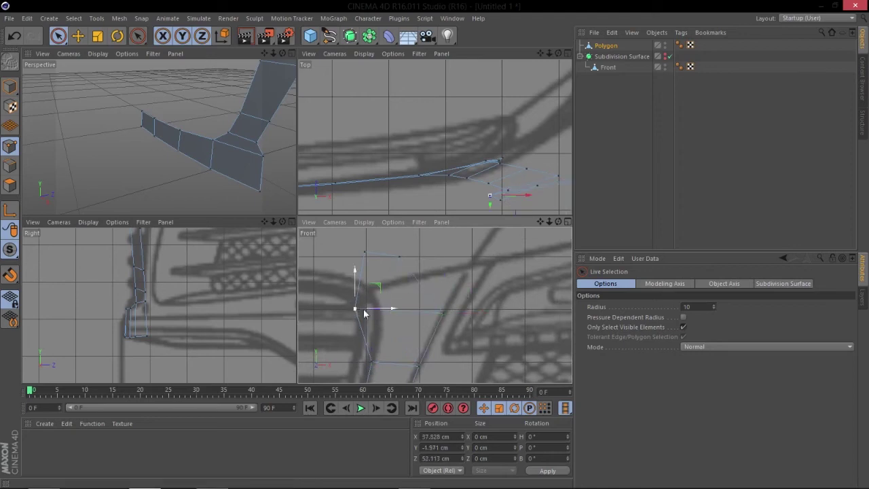
left_click_drag(385, 307, 407, 313)
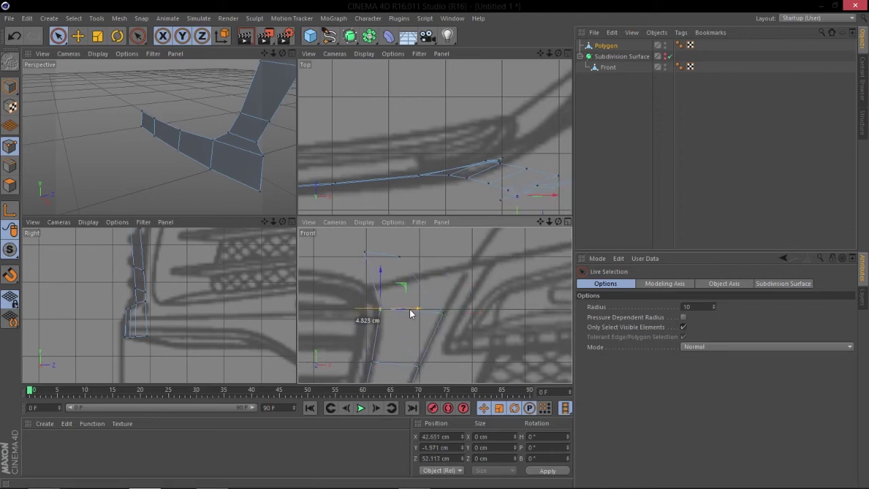
Fit the column's top points to the frame corners, inner at about X 41.1 cm, Z 58.9 cm and outer at X 59.2 cm, Z 60.8 cm.
left_click(364, 252)
middle_click_drag(404, 266, 406, 289, "alt")
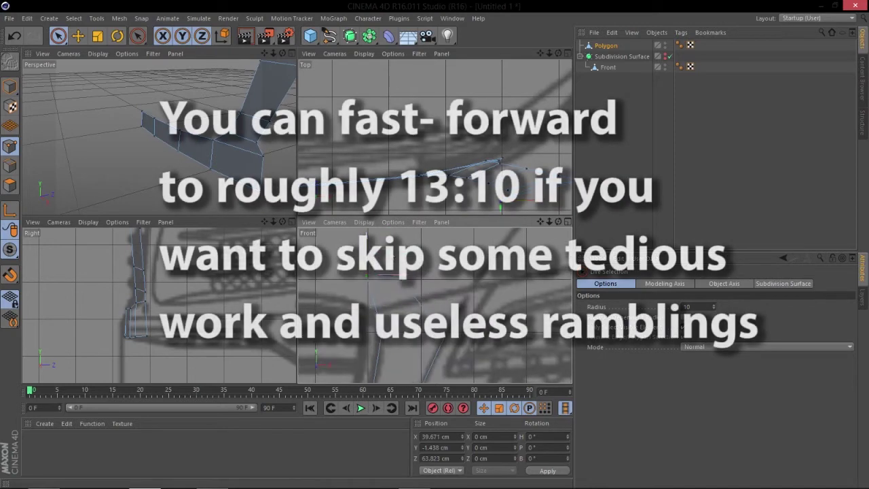
left_click(399, 280)
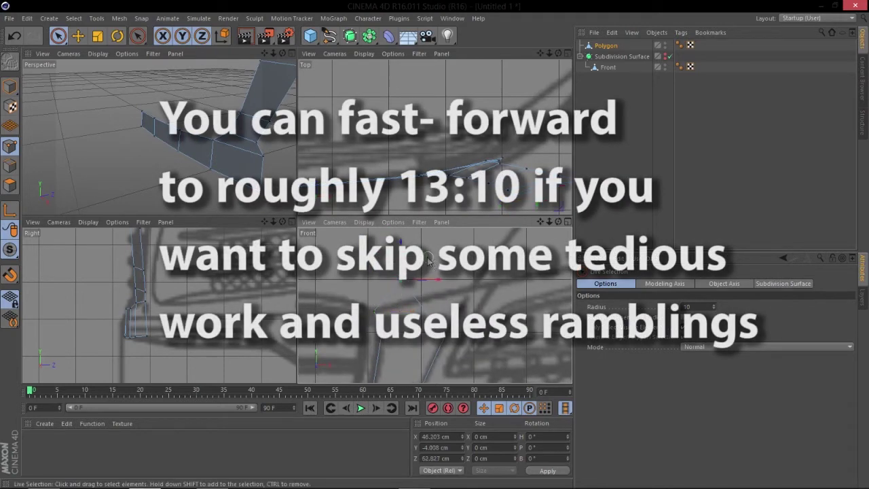
left_click_drag(426, 262, 480, 271)
Move the column's lower outer points back onto the body curve in the Top viewport, the one near Z 27 cm to about Y -10.3 cm.
scroll(400, 345, "down", 8)
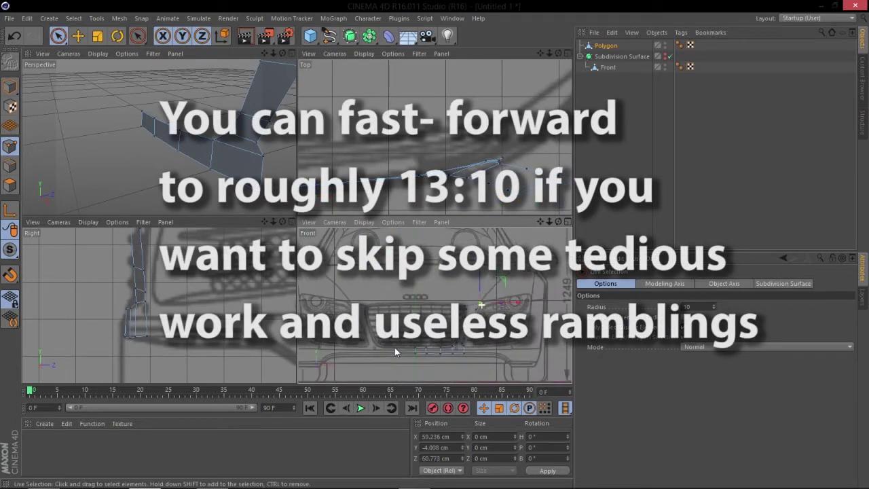
middle_click_drag(438, 194, 397, 193, "alt")
right_click_drag(440, 131, 404, 132, "alt")
middle_click_drag(474, 147, 449, 161, "alt")
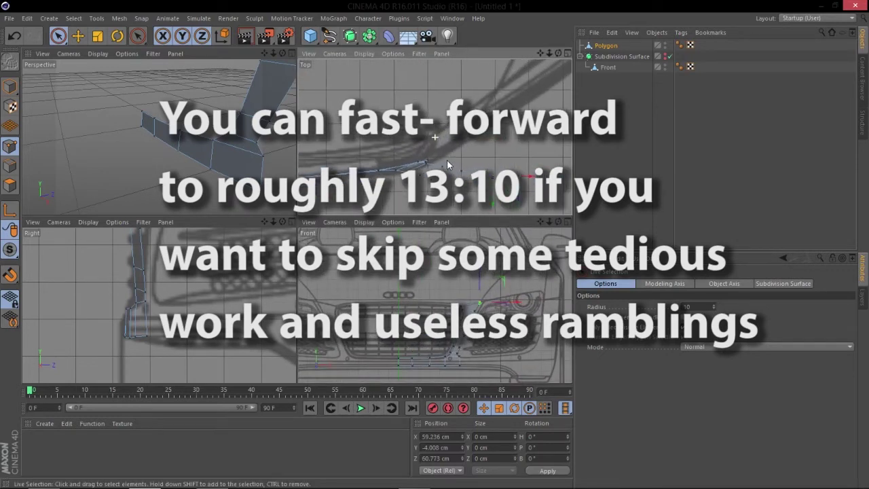
scroll(460, 291, "up", 5)
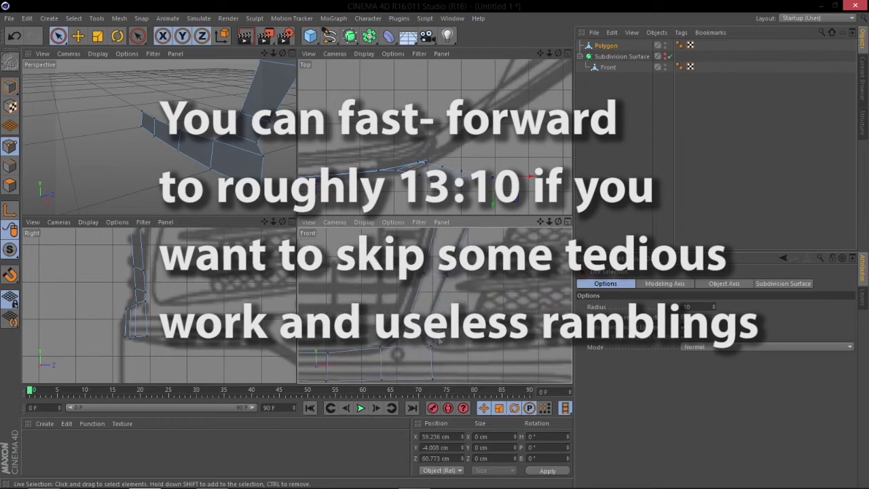
left_click(423, 338)
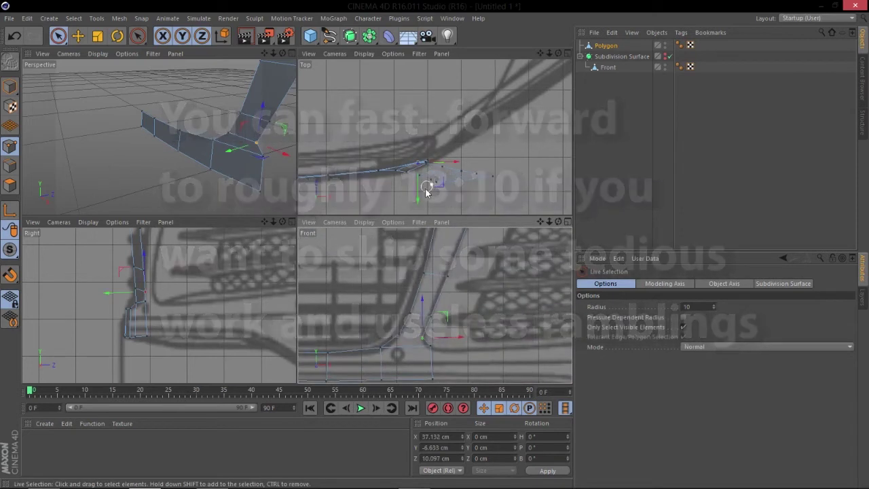
left_click_drag(428, 194, 446, 182)
left_click(448, 276)
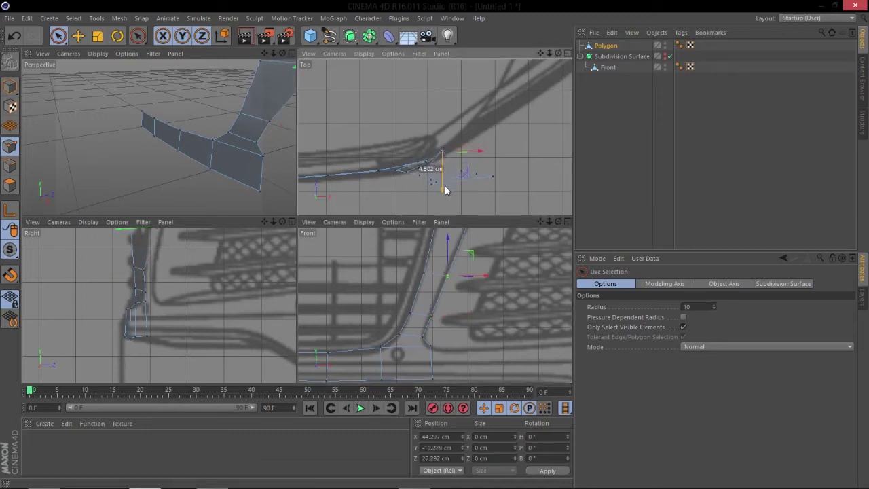
Move the outer column point near Z 42 cm back onto the body curve in the Top viewport, to about Y -16.3 cm.
middle_click_drag(466, 251, 454, 303, "alt")
left_click(454, 276)
left_click_drag(468, 208, 470, 169)
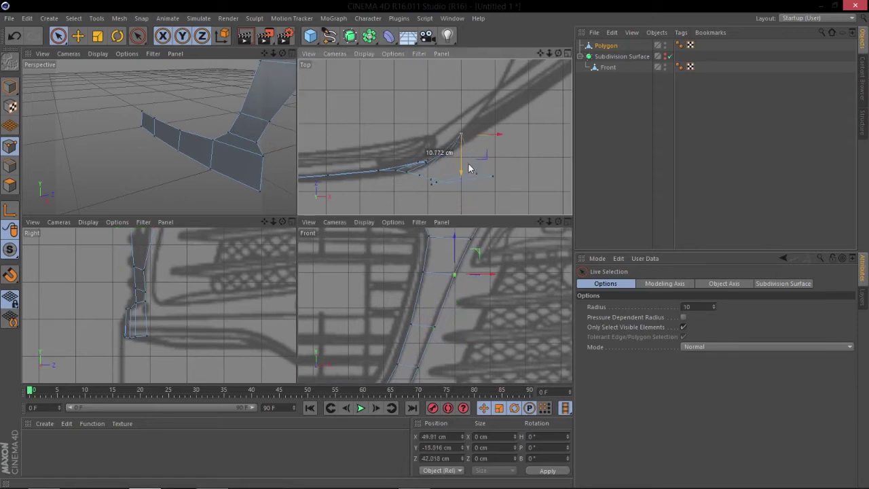
scroll(469, 137, "up", 3)
middle_click_drag(479, 135, 471, 155, "alt")
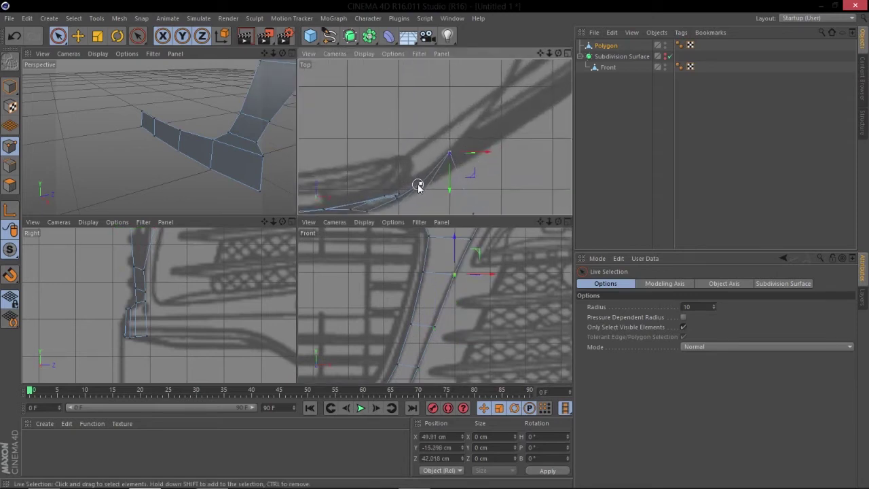
Move the two uppermost outer column points back along the body curve, to about Y -22.4 cm and Y -28.7 cm for the top one.
scroll(482, 145, "down", 6)
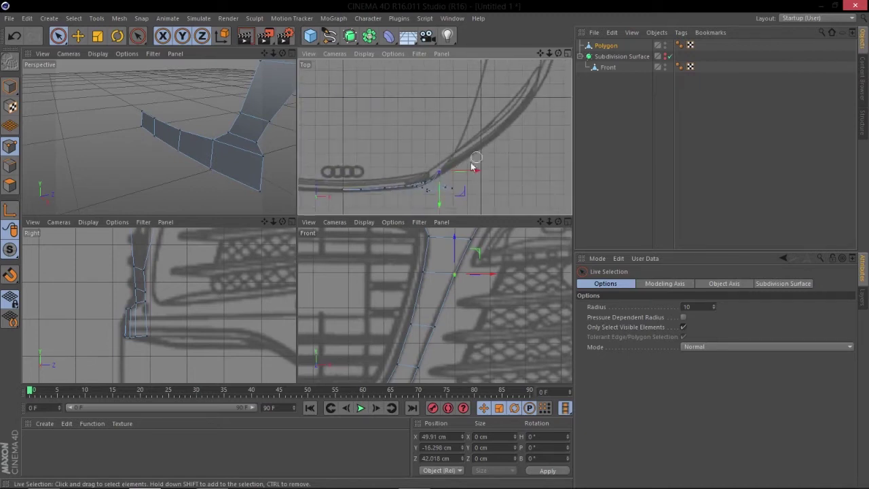
scroll(489, 143, "up", 5)
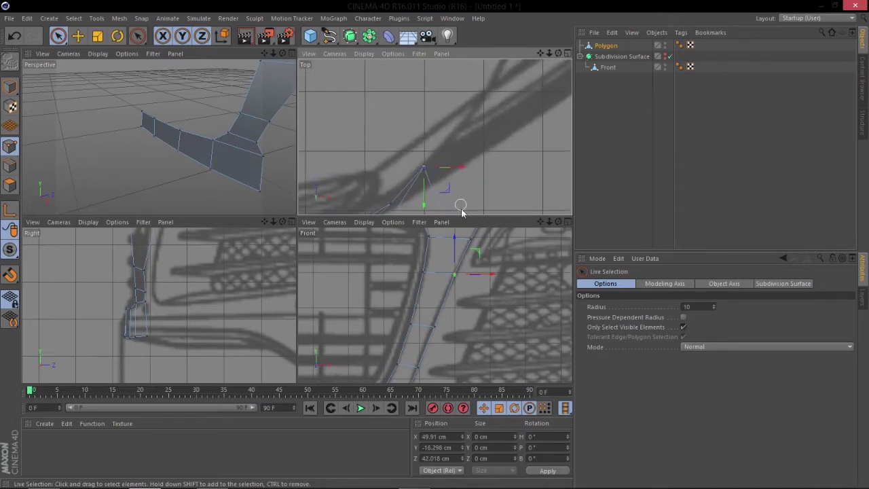
scroll(441, 317, "up", 3)
middle_click_drag(447, 201, 450, 150, "alt")
scroll(450, 149, "down", 1)
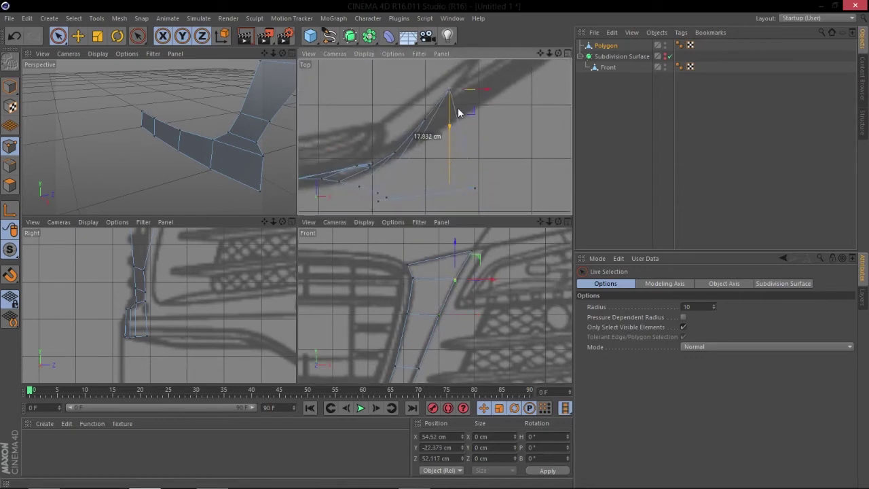
middle_click_drag(473, 243, 472, 254, "alt")
left_click(469, 262)
middle_click_drag(481, 191, 481, 198, "alt")
left_click_drag(479, 80, 478, 75)
middle_click_drag(479, 77, 536, 90, "alt")
Move the two lowest inner column points back onto the grille curve in the Top viewport.
middle_click_drag(406, 365, 449, 288, "alt")
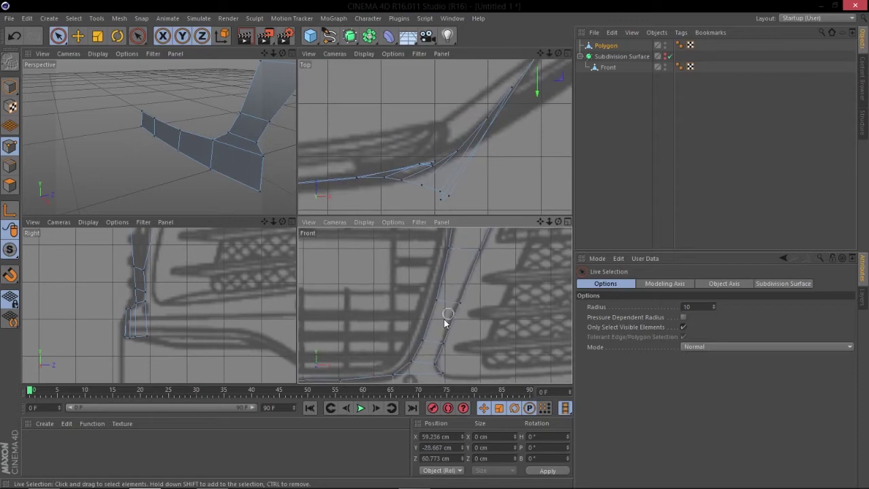
left_click(416, 364)
scroll(460, 184, "down", 2)
middle_click_drag(460, 183, 430, 194, "alt")
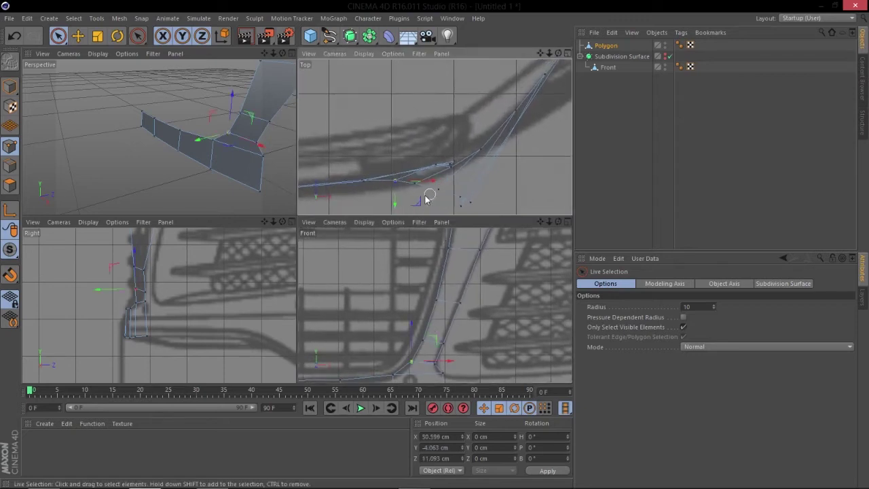
left_click_drag(395, 205, 397, 198)
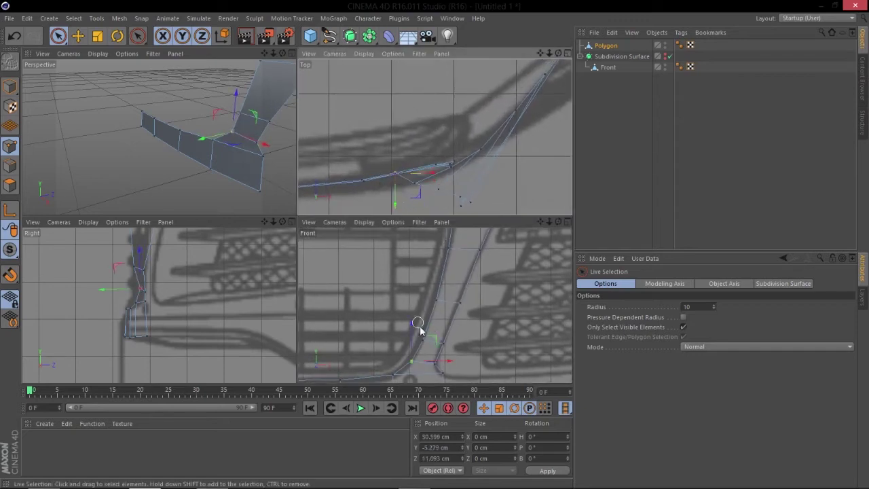
left_click_drag(415, 201, 417, 190)
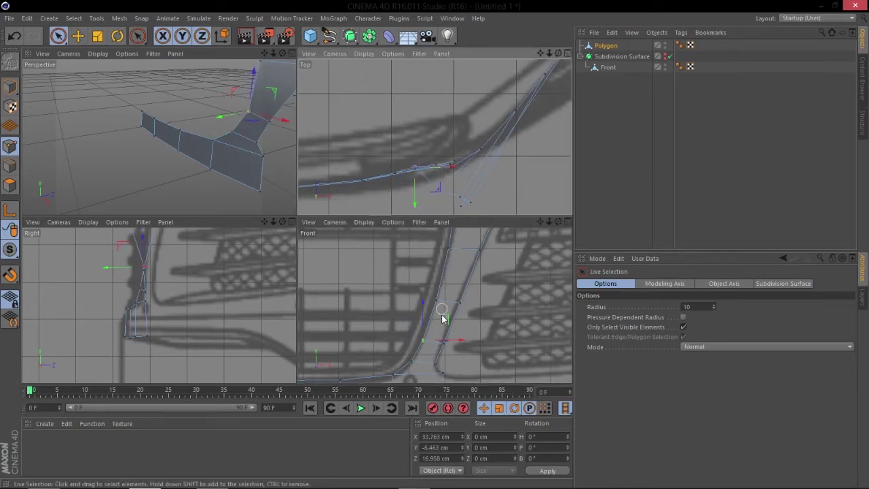
Move the inner column points near Z 28 cm and Z 42 cm back to follow the grille curve in the Top viewport.
left_click(433, 300)
left_click_drag(438, 207, 447, 175)
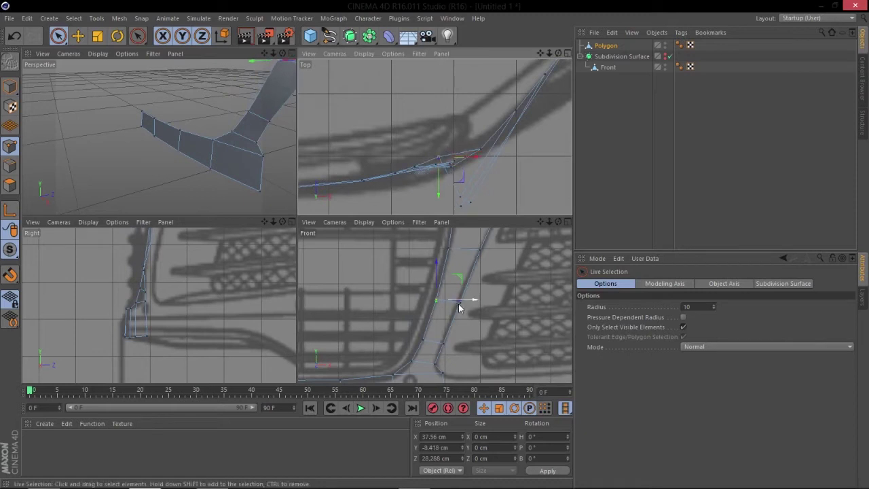
left_click(450, 243)
left_click_drag(460, 211, 469, 150)
Move the two uppermost inner column points back behind the grille corner in the Top viewport, the top one to about Y -16.1 cm.
scroll(450, 308, "up", 5)
left_click(447, 269)
left_click(467, 207)
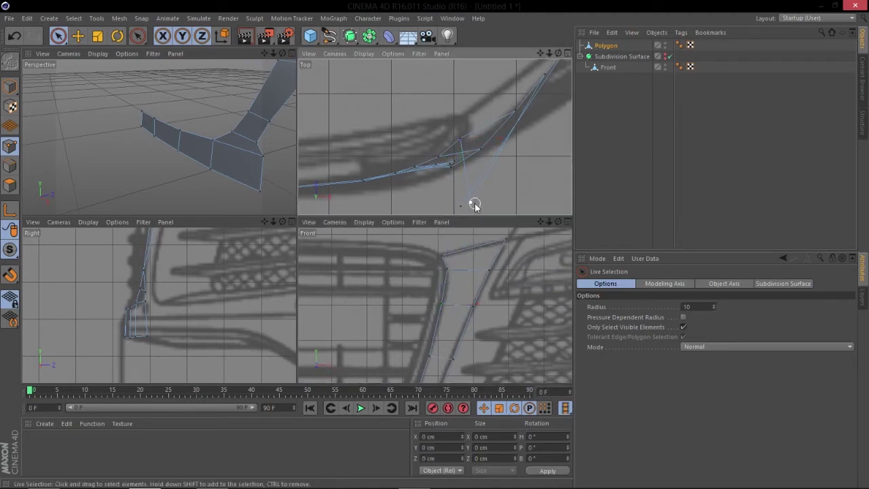
left_click(447, 272)
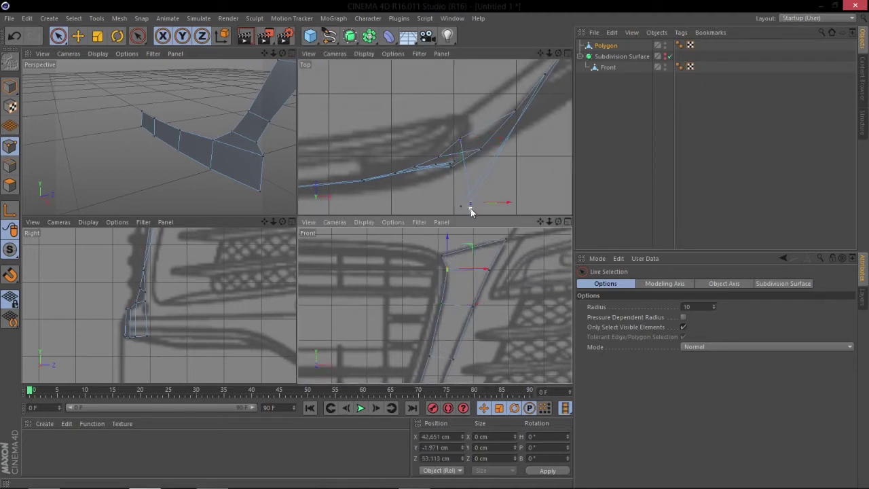
left_click_drag(470, 212, 478, 167)
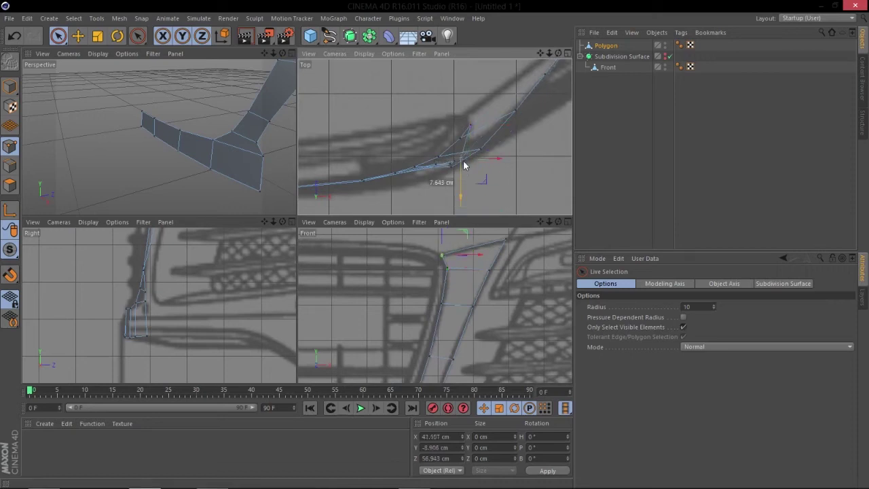
left_click_drag(468, 128, 470, 124)
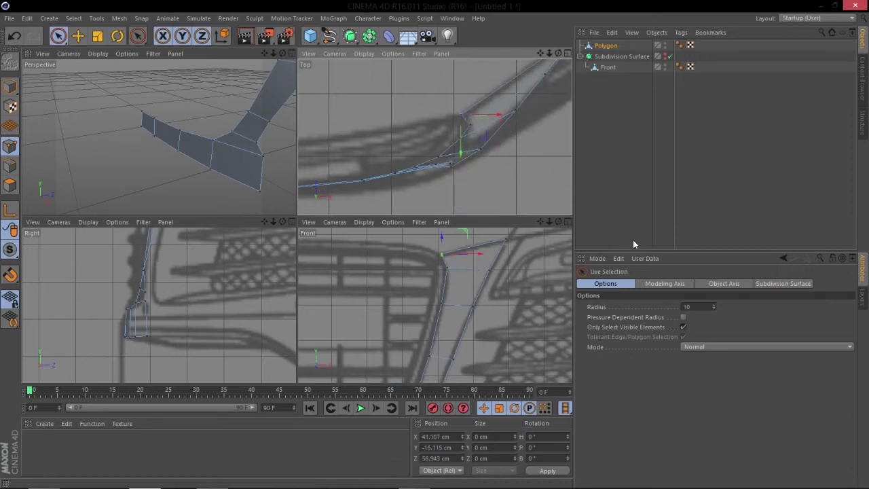
Examine the curvature of the column and bumper strip from several angles in the Perspective viewport.
left_click_drag(271, 156, 219, 167, "alt")
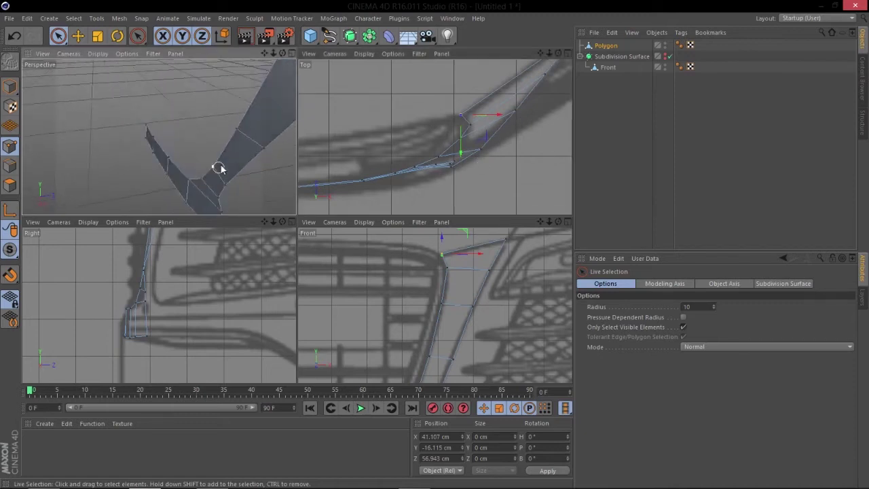
scroll(232, 146, "down", 4)
left_click_drag(264, 145, 240, 120, "alt")
scroll(234, 169, "up", 5)
scroll(234, 133, "down", 6)
left_click_drag(215, 155, 248, 188, "alt")
scroll(242, 138, "up", 5)
middle_click_drag(228, 139, 211, 165, "alt")
left_click_drag(209, 161, 163, 163, "alt")
Extrude the bumper strip's outer end edge outward by about 20.9 cm below the side air intake.
right_click_drag(406, 147, 387, 161, "alt")
scroll(466, 269, "down", 6)
scroll(449, 309, "up", 4)
scroll(464, 323, "up", 4)
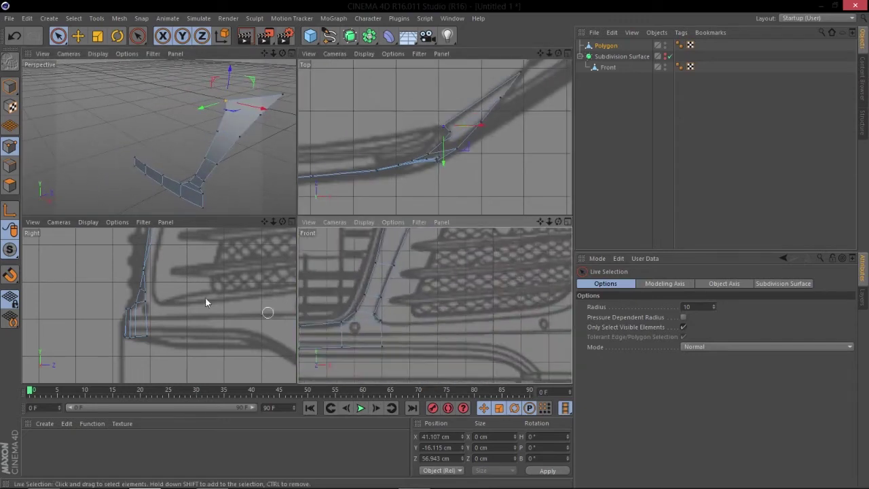
left_click(10, 185)
left_click(10, 165)
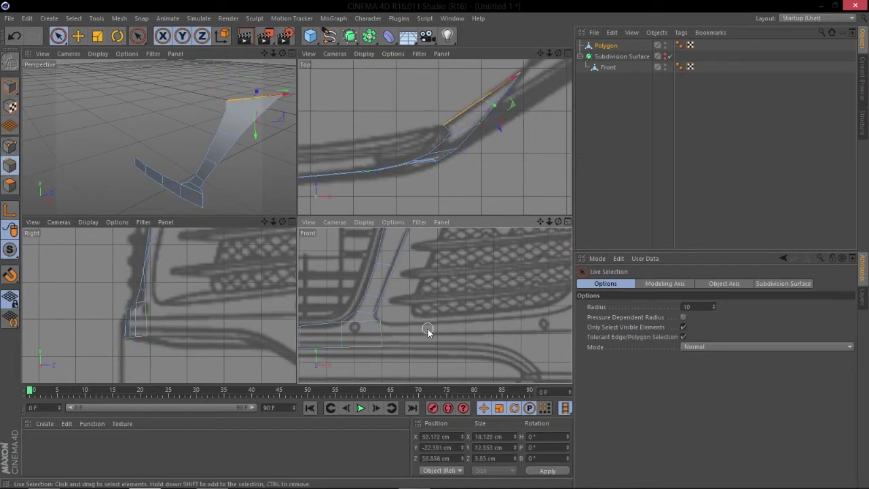
left_click(385, 340)
right_click(432, 340)
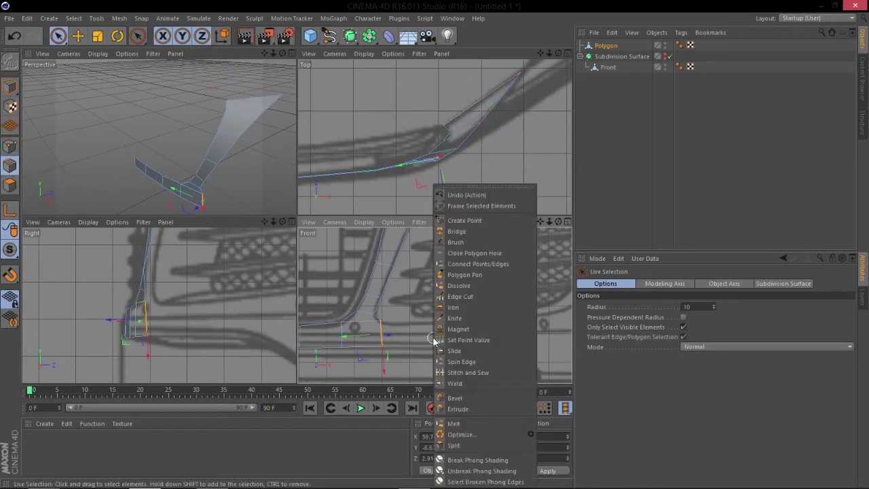
left_click(465, 409)
left_click_drag(387, 325, 421, 321)
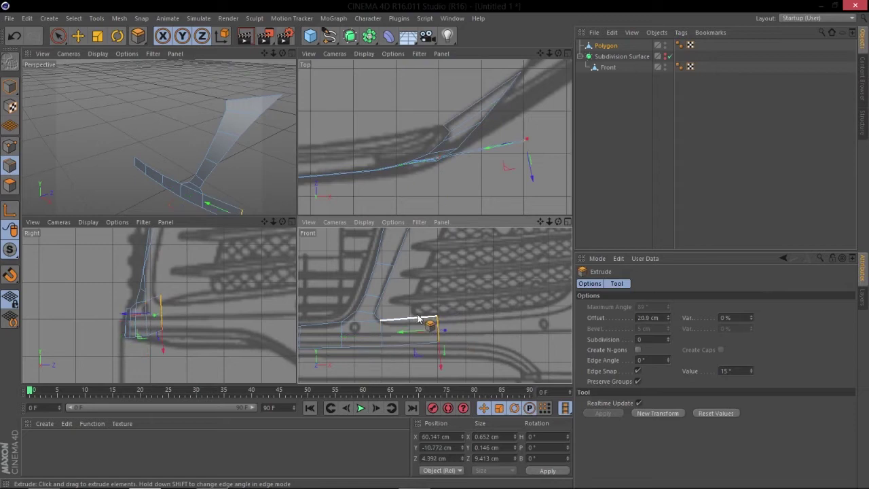
Fit both points of the new end edge to the bumper lines in the Front viewport, narrowing the edge to about 6.3 cm high.
left_click(10, 146)
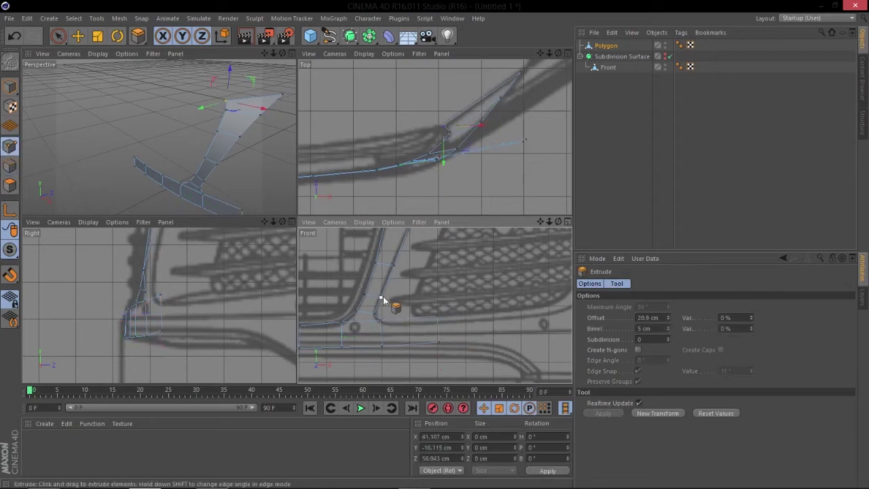
key("space")
left_click(436, 317)
left_click_drag(460, 295, 454, 303)
left_click(439, 343)
Extrude the narrowed end edge farther outward along the bumper by about 14.7 cm.
left_click(10, 164)
right_click(482, 338)
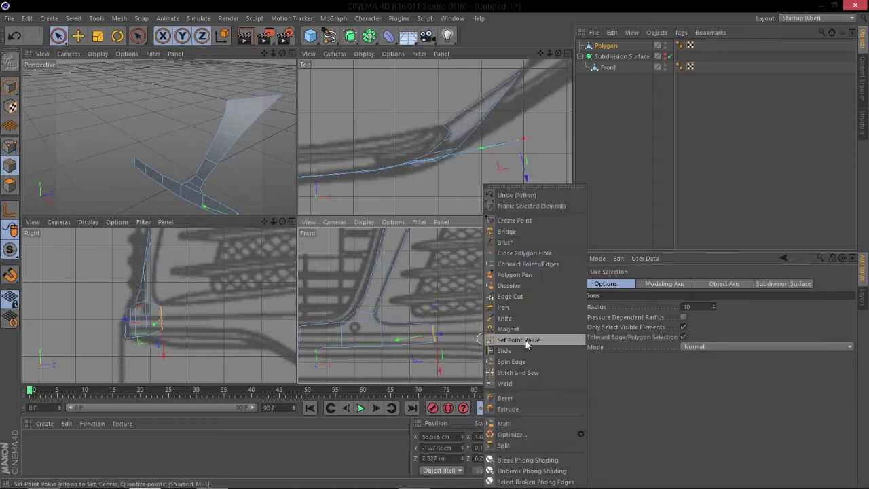
left_click(517, 398)
right_click(497, 360)
left_click(522, 409)
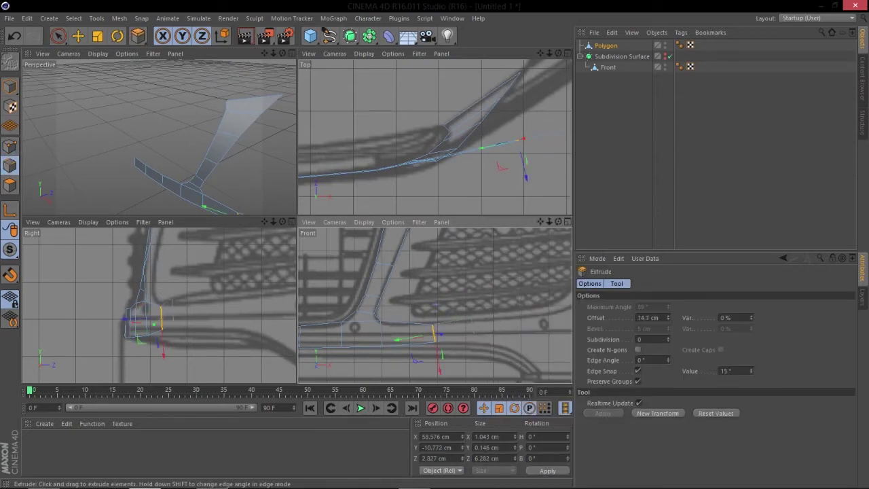
Move the newest end edge's upper point onto the intake's lower line, at about X 72.2 cm, Z 7.6 cm.
left_click(9, 145)
key("space")
left_click(473, 319)
left_click_drag(474, 295, 473, 292)
scroll(487, 315, "down", 4)
scroll(481, 331, "up", 5)
right_click_drag(463, 336, 438, 342, "alt")
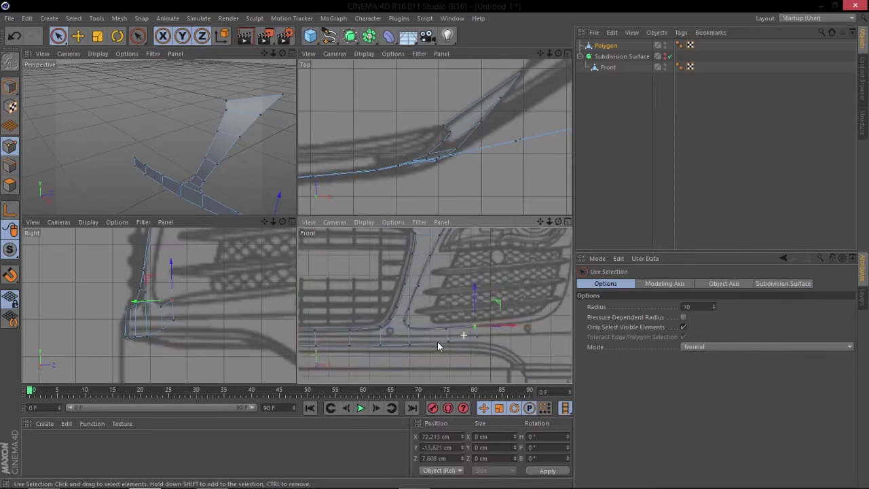
Raise the lower points of the bumper strip's inner half in the Front viewport, narrowing the strip beneath the grille.
middle_click_drag(370, 330, 537, 329, "alt")
scroll(480, 338, "up", 3)
left_click(455, 335)
left_click_drag(457, 333, 457, 305)
left_click(492, 340)
middle_click_drag(495, 310, 448, 314, "alt")
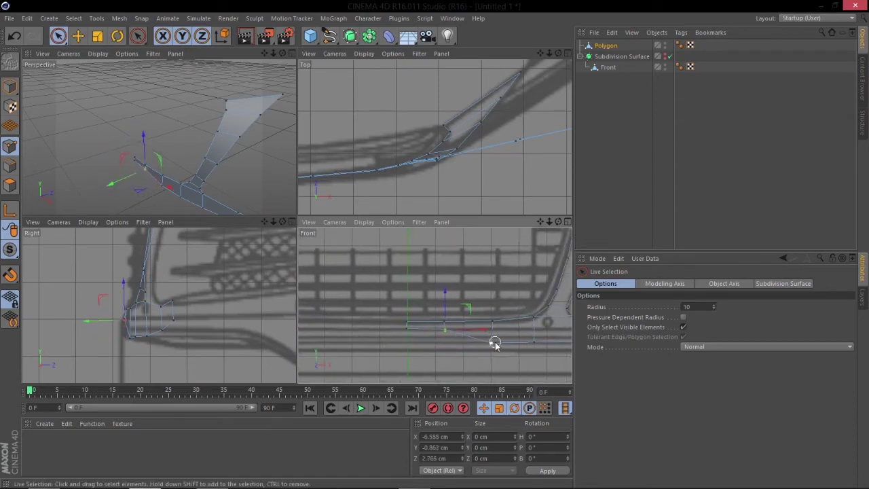
left_click_drag(487, 331, 497, 306)
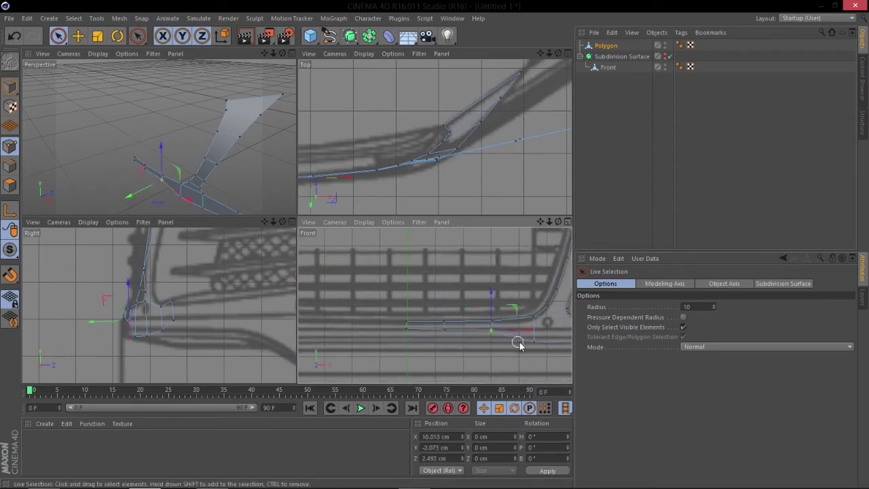
left_click(537, 318)
middle_click_drag(537, 315, 425, 322, "alt")
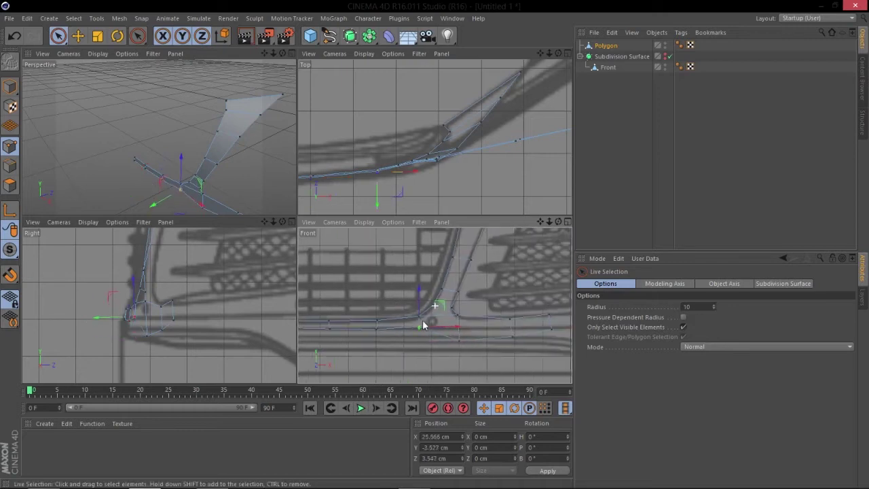
Raise the strip's outer lower points toward the bumper line and adjust the upper point near X 58.1 cm below the air intake.
left_click(456, 340)
left_click_drag(456, 320, 509, 316)
left_click(509, 336)
left_click(550, 336)
middle_click_drag(557, 316, 449, 341, "alt")
left_click_drag(449, 341, 447, 332)
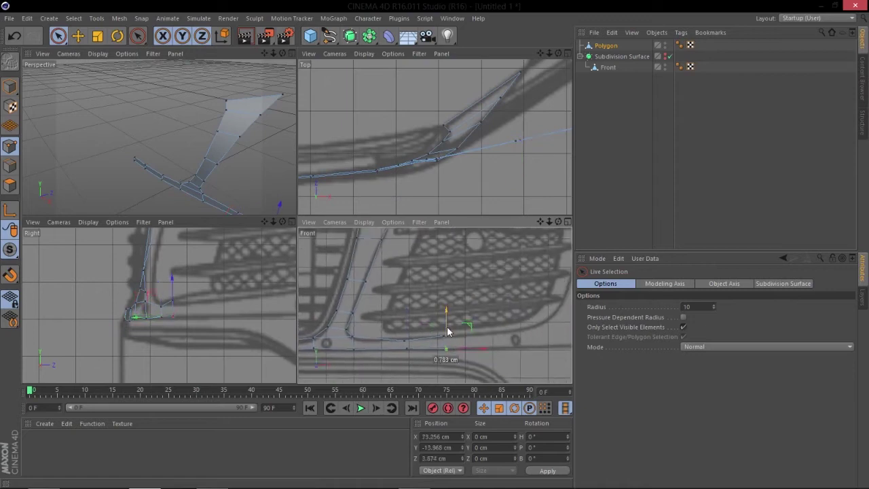
left_click(407, 340)
left_click_drag(407, 328, 407, 349)
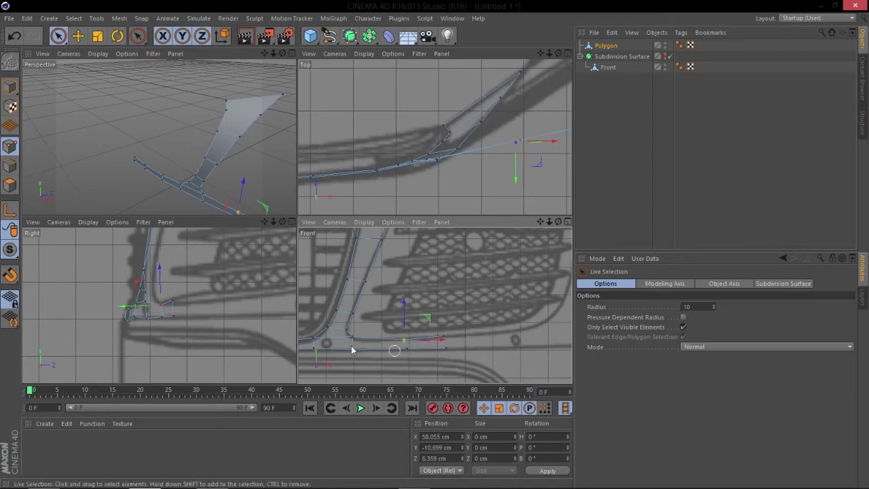
Extrude the strip's end edge outward three times below the side air intake, the last time by about 18.7 cm.
key("Return")
right_click(485, 305)
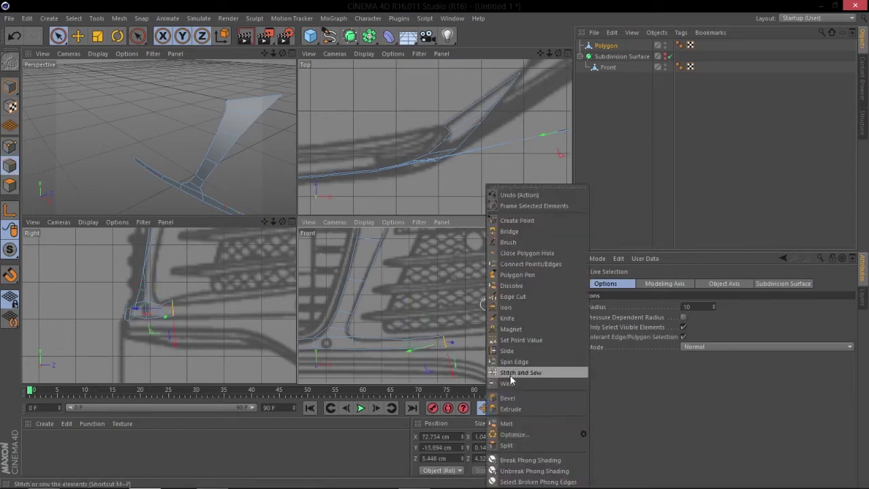
left_click(510, 409)
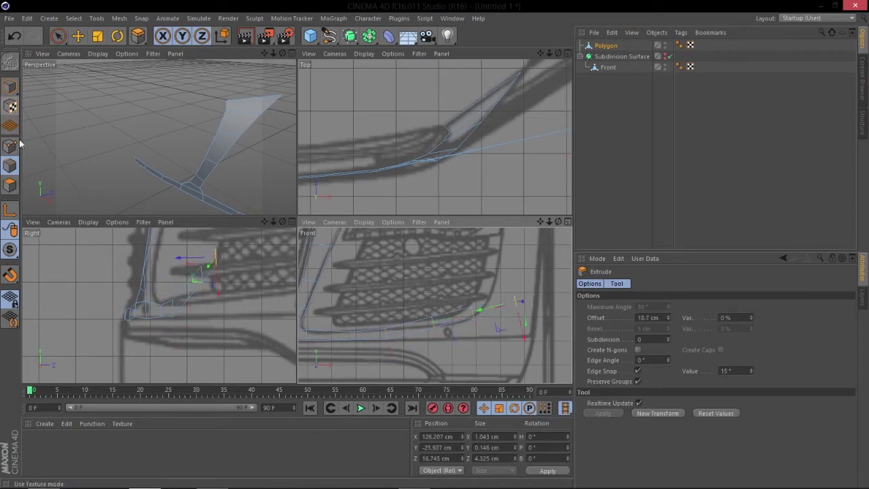
Fit the points of the first two new edges to the bumper lines, with the first lower point at about X 85.5 cm.
left_click(57, 35)
scroll(407, 319, "up", 3)
left_click(446, 309)
left_click(448, 313)
left_click_drag(399, 359, 396, 360)
left_click(9, 146)
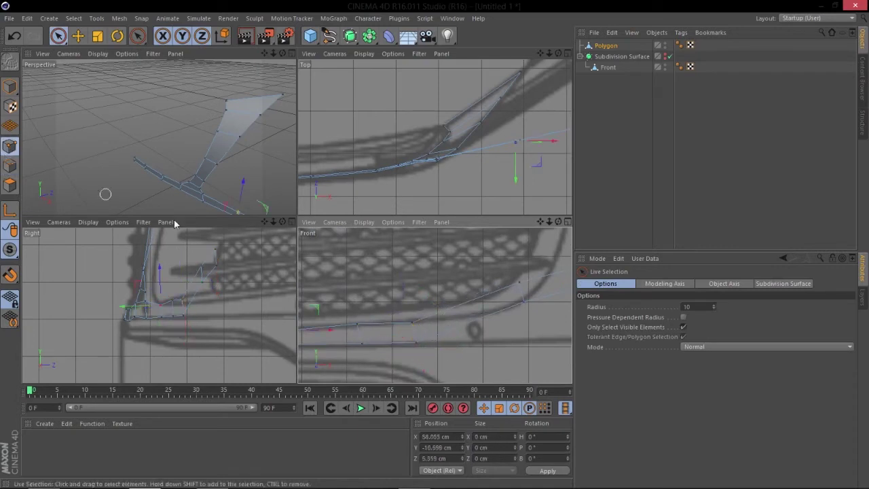
left_click(419, 344)
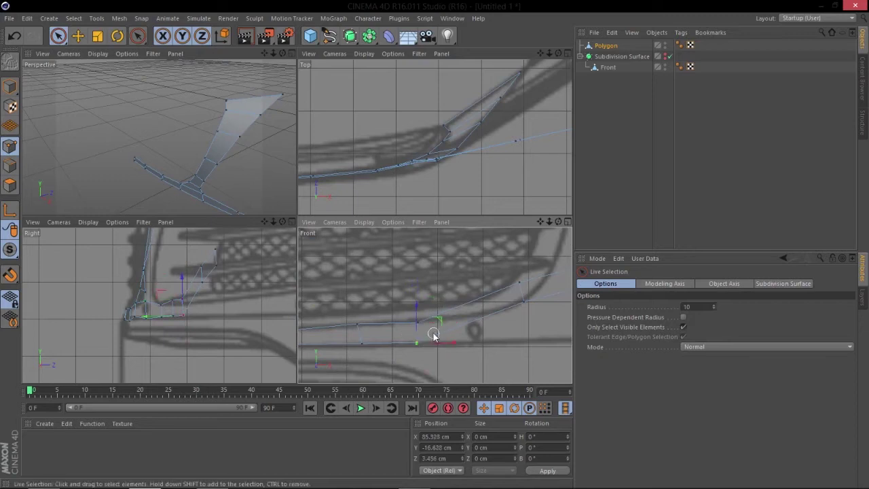
left_click_drag(417, 319, 416, 321)
middle_click_drag(461, 314, 434, 313, "alt")
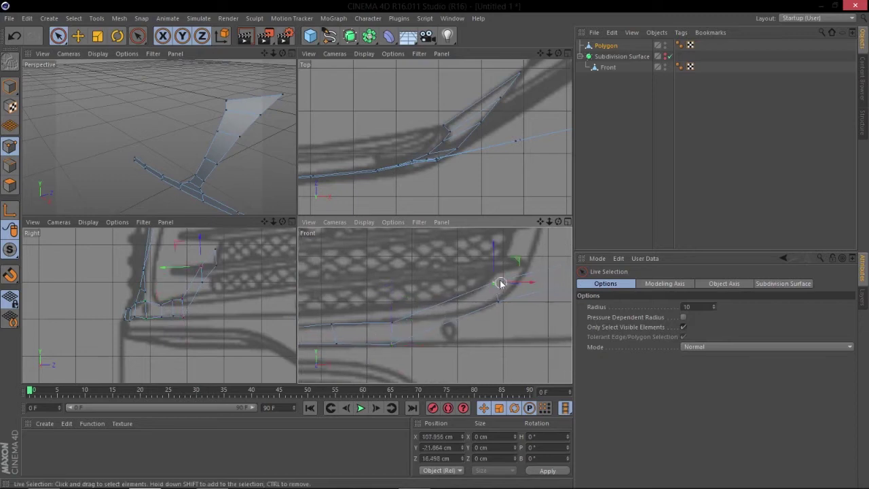
left_click_drag(517, 257, 478, 327)
Refine the strip's upper points along the air intake's lower line, placing one at about X 58.1 cm, Z 7.1 cm.
scroll(459, 341, "down", 4)
left_click(355, 338)
right_click_drag(355, 338, 380, 330, "alt")
left_click_drag(363, 312, 364, 309)
right_click_drag(412, 310, 441, 336, "alt")
middle_click_drag(329, 337, 454, 334, "alt")
left_click(387, 336)
left_click_drag(387, 325, 389, 323)
scroll(444, 336, "down", 3)
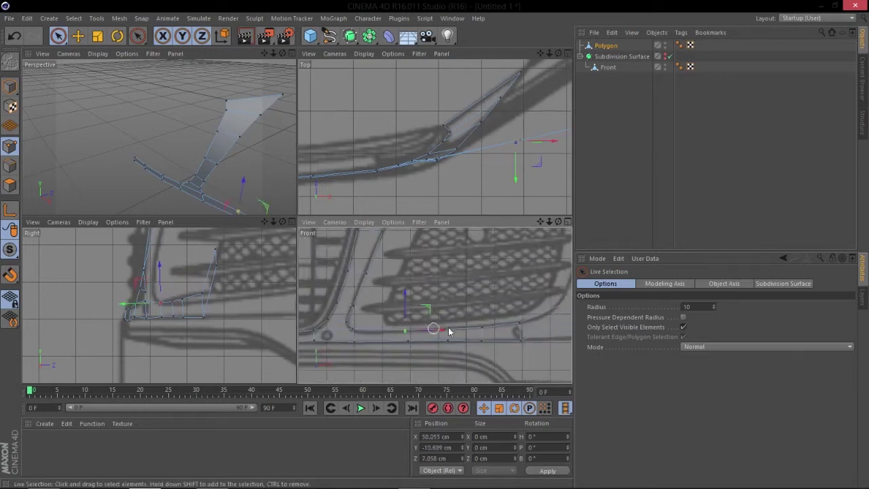
Move the outermost edge's points inward onto the bumper lines, with the upper one at about X 107.7 cm, Z 11.7 cm.
left_click(501, 300)
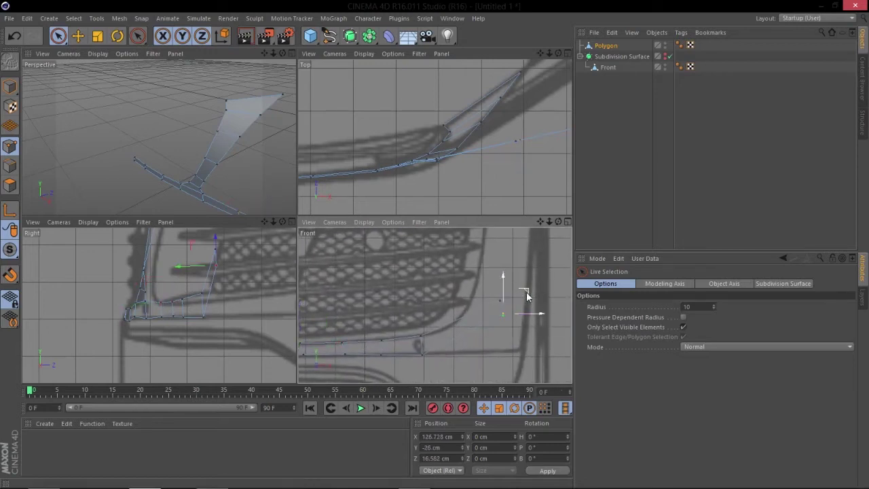
left_click_drag(482, 336, 496, 304)
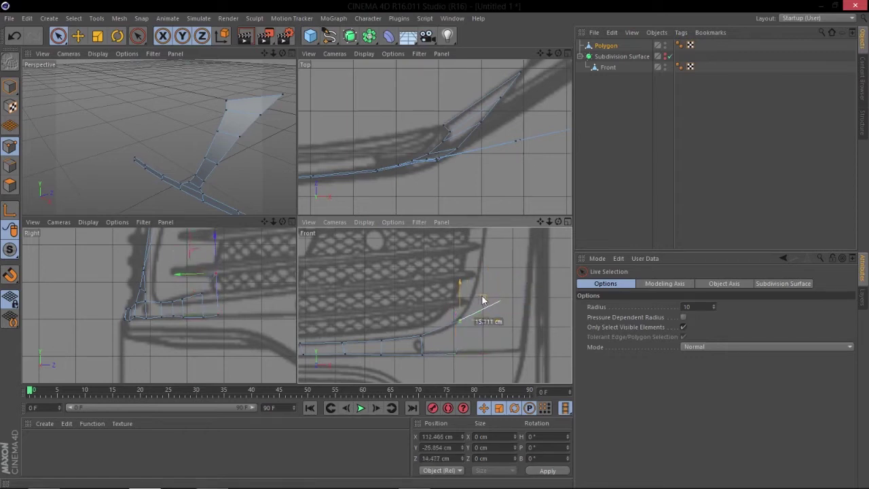
left_click_drag(470, 307, 470, 307)
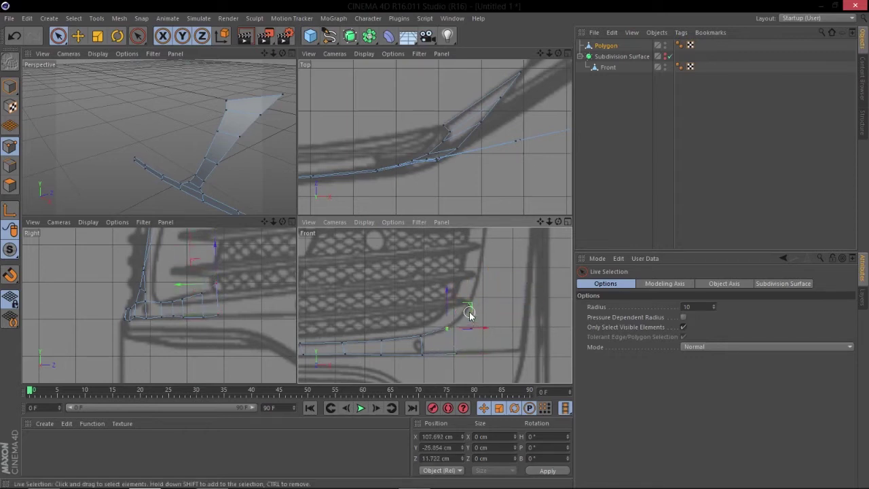
Extrude the strip's end edge outward twice past the intake's lower corner, by about 9.8 cm and 10.9 cm.
left_click(10, 165)
middle_click_drag(456, 355, 446, 350, "alt")
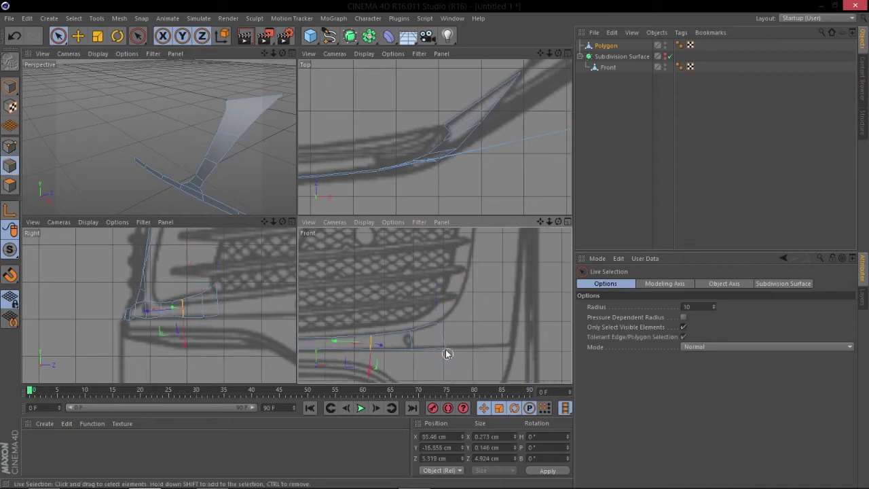
scroll(465, 339, "up", 2)
right_click(466, 340)
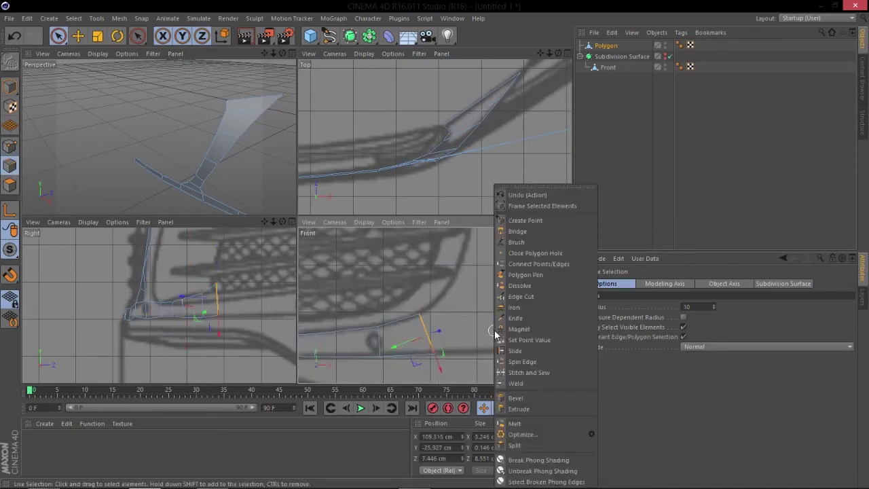
left_click(514, 407)
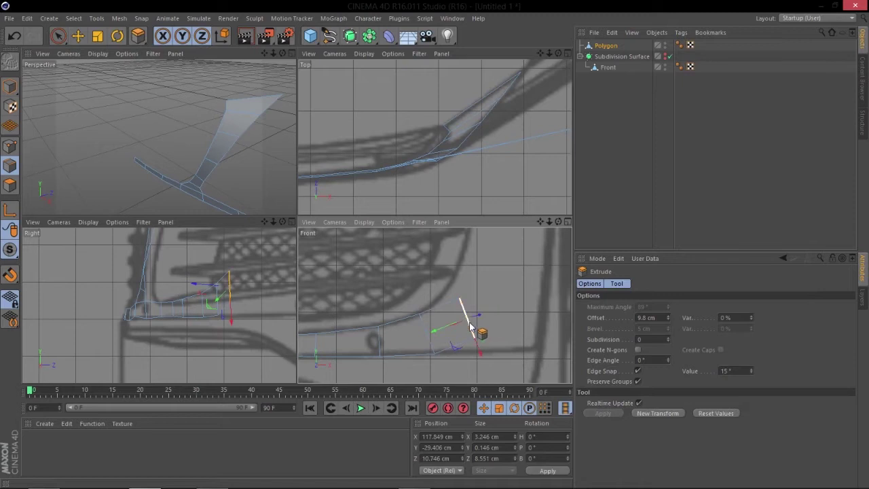
middle_click_drag(470, 326, 462, 314, "alt")
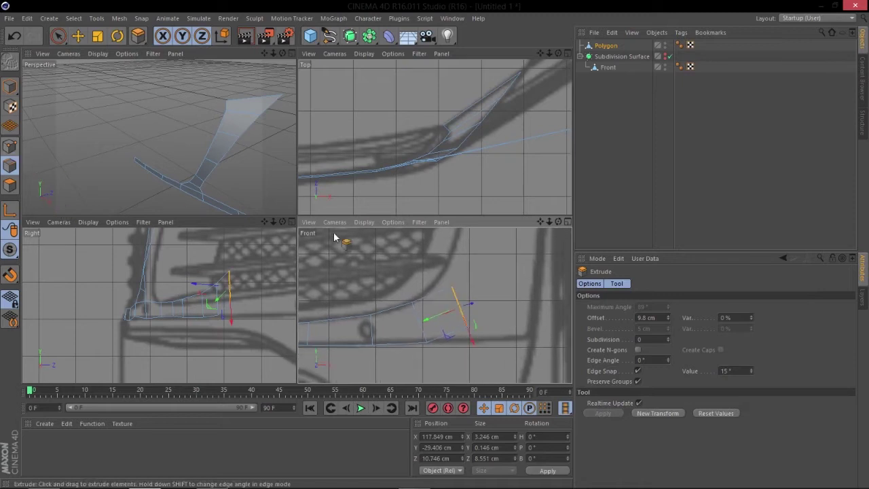
Fit the new lower points to the bumper's bottom line, with the outermost one at about X 132.5 cm, Z 4.6 cm.
left_click(10, 146)
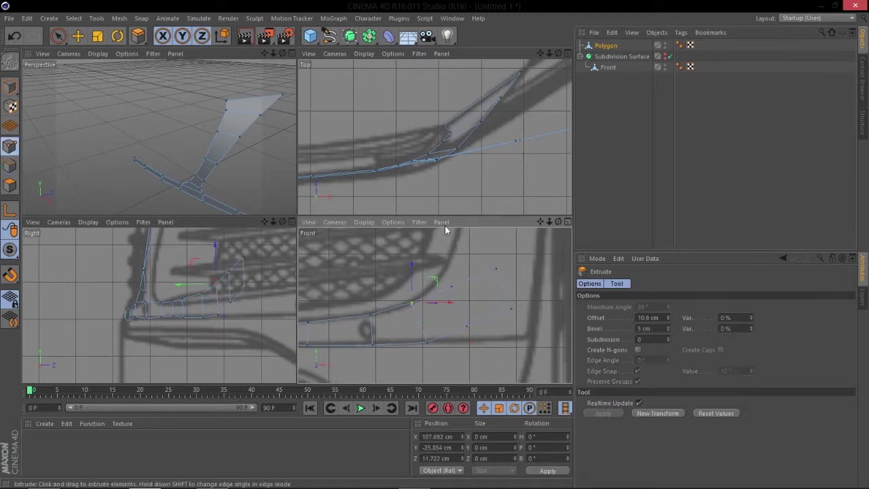
key("space")
left_click(467, 327)
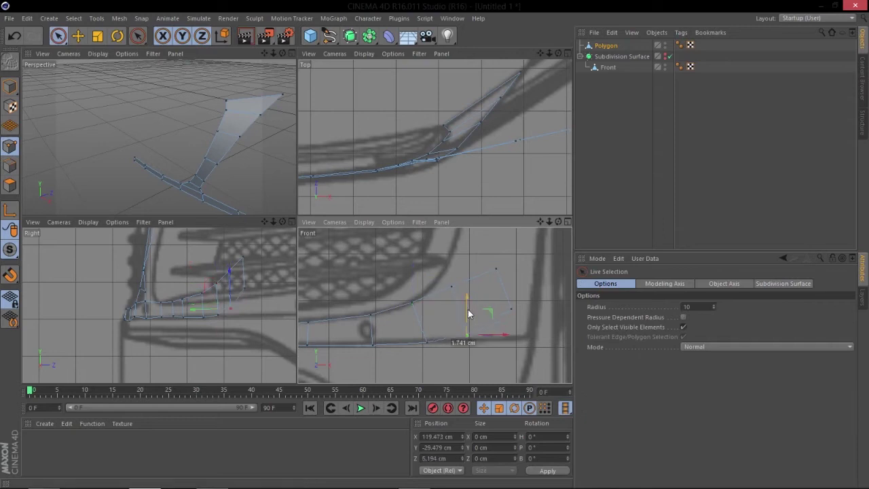
left_click(512, 308)
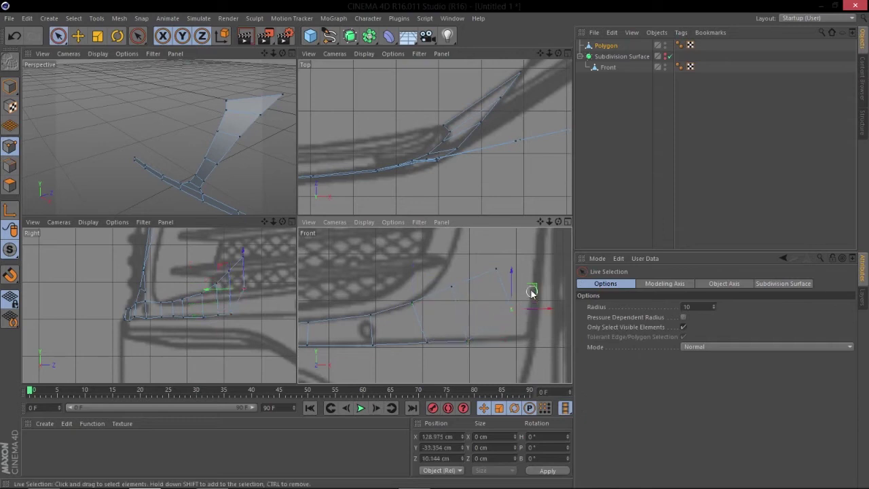
scroll(454, 198, "down", 6)
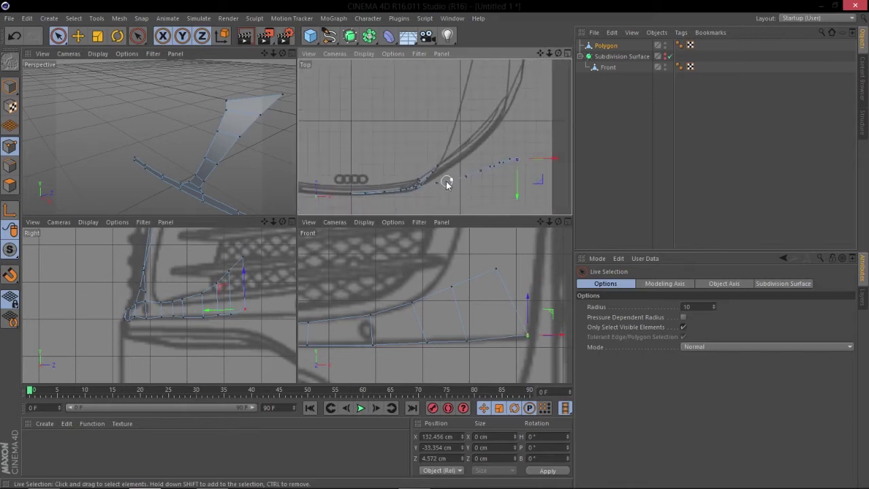
scroll(465, 326, "up", 3)
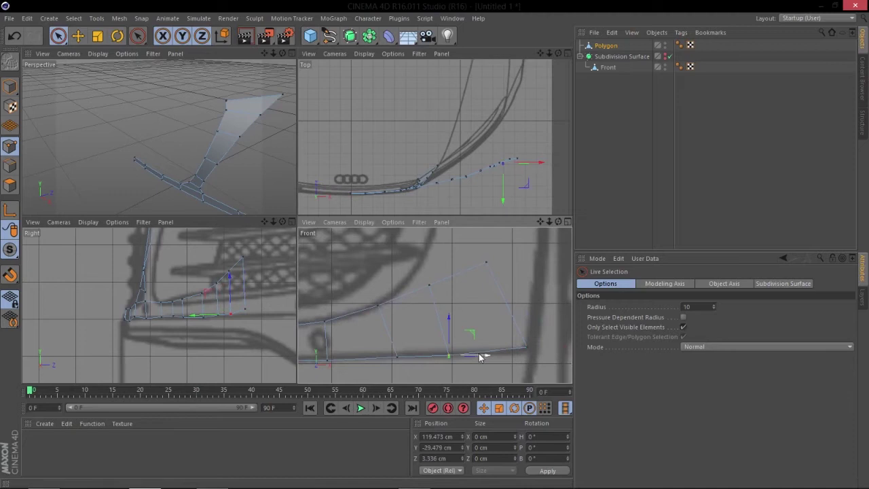
Spread the new upper points outward, placing the outermost one on the body side line at about X 134.3 cm, Z 14.5 cm.
left_click(433, 285)
left_click_drag(436, 285, 558, 264)
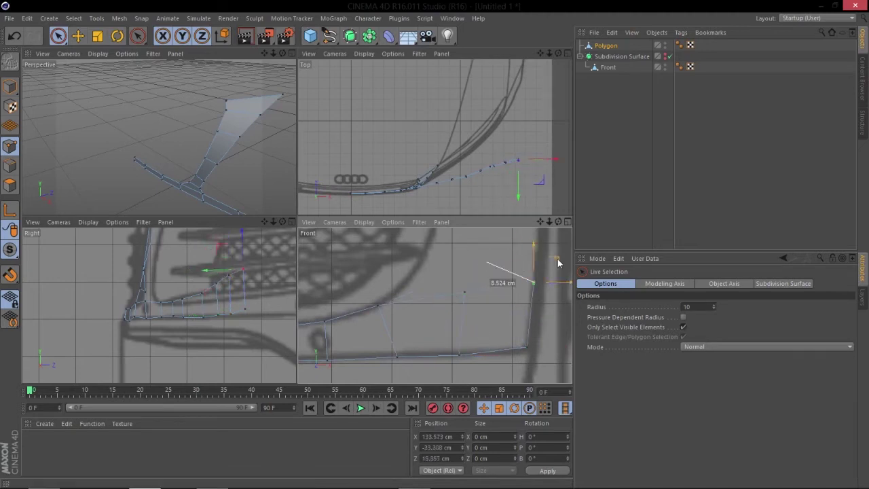
right_click_drag(506, 291, 490, 308, "alt")
mouse_move(491, 308)
middle_mouse_down("alt")
mouse_move(500, 299)
mouse_move(493, 325)
middle_mouse_up("alt")
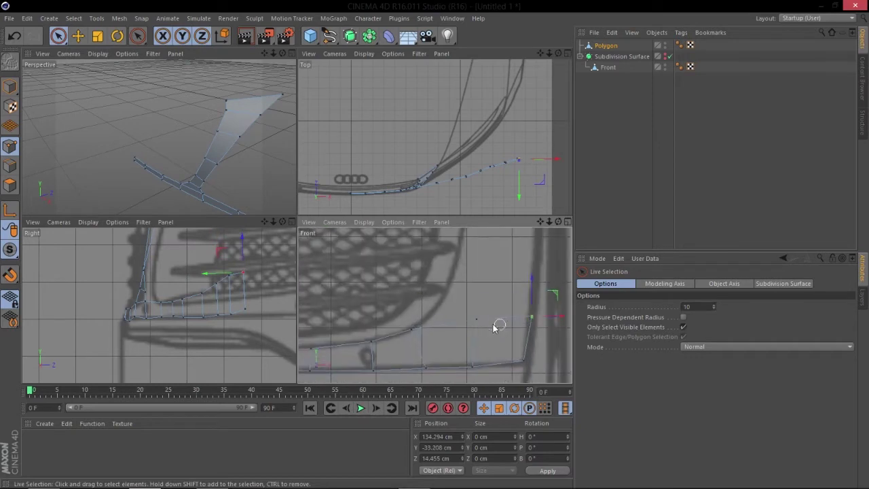
Extrude the two outer upper edges of the strip upward by about 9.1 cm beside the air intake.
left_click(9, 166)
left_click(483, 319)
left_click(514, 317, "shift")
right_click(520, 317)
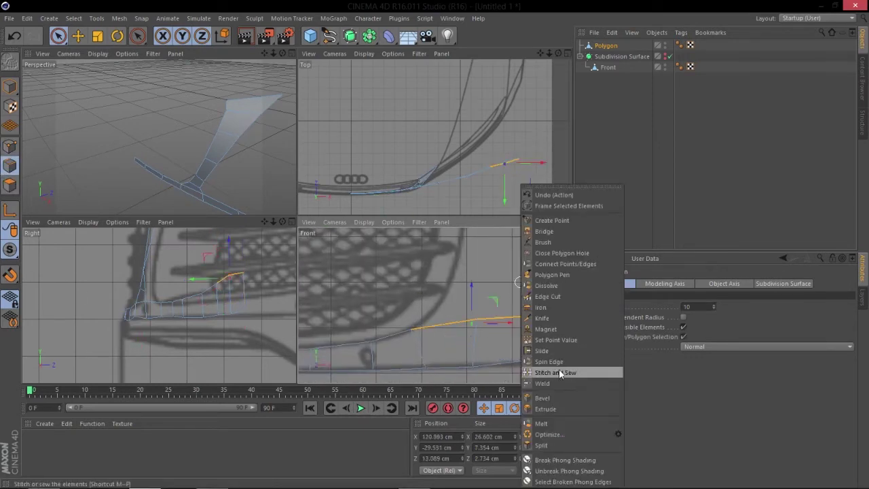
left_click(547, 410)
middle_click_drag(489, 283, 457, 300, "alt")
Fit the new row's points between the air intake's curved outline and the body side line in the Front viewport.
left_click(9, 146)
middle_click_drag(402, 277, 424, 276, "alt")
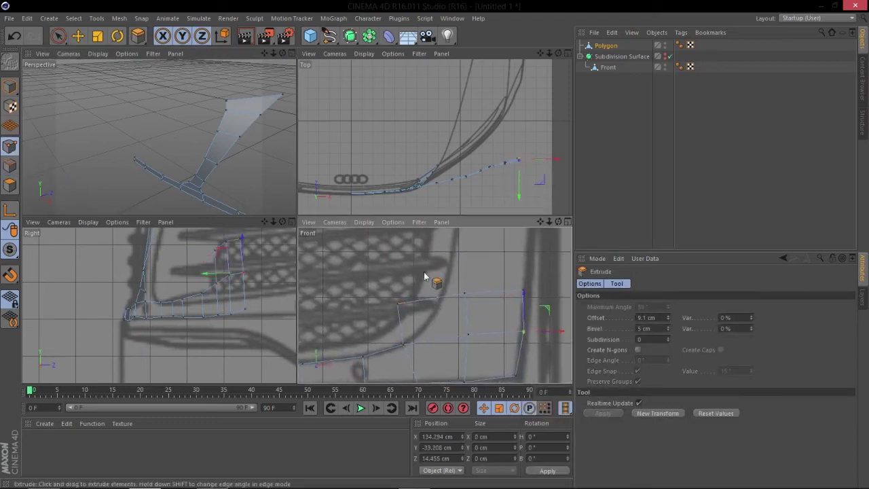
key("space")
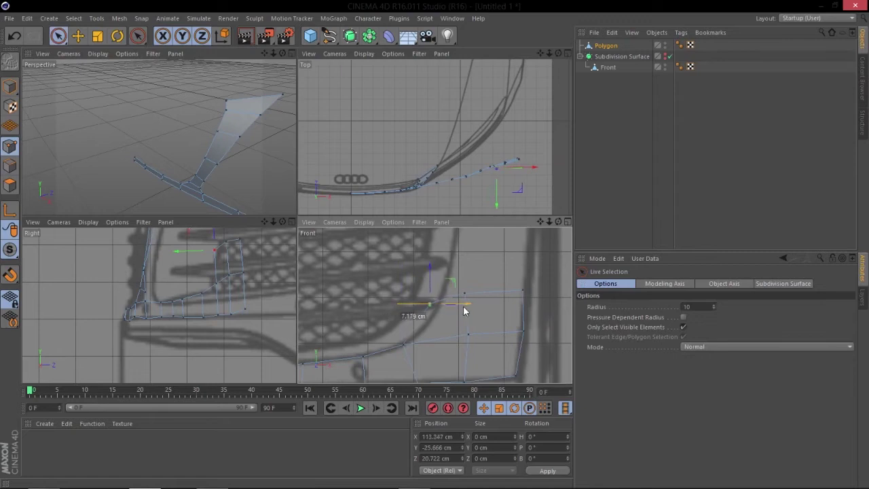
left_click_drag(475, 311, 507, 296)
left_click(466, 297)
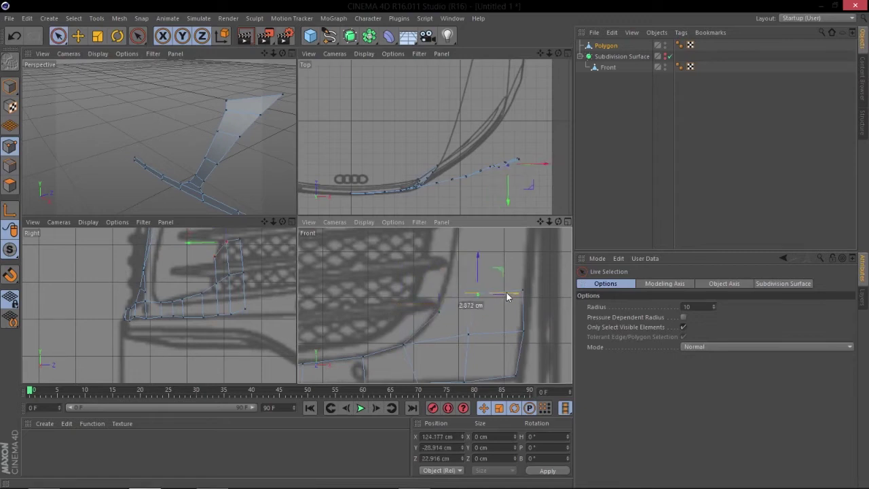
left_click(465, 335)
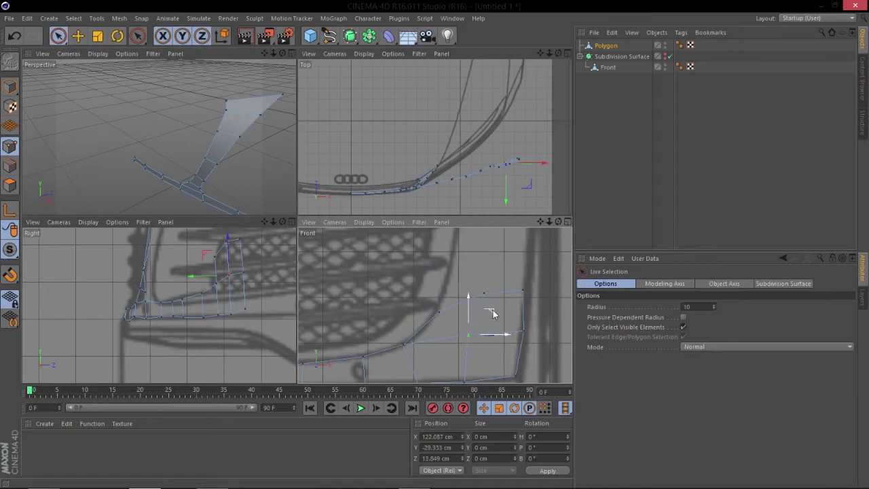
left_click_drag(499, 321, 513, 299)
left_click_drag(547, 271, 533, 286)
Extrude the column's two top edges upward by about 9.2 cm along the air intake's outer side.
left_click(9, 166)
right_click(552, 364)
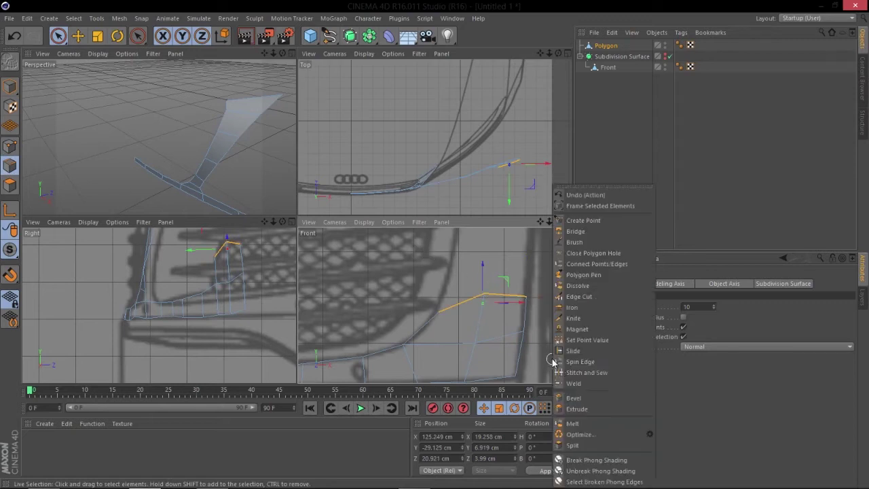
left_click(572, 409)
scroll(470, 306, "down", 3)
middle_click_drag(497, 292, 476, 317, "alt")
left_click_drag(501, 312, 507, 310)
scroll(496, 313, "up", 3)
middle_click_drag(477, 323, 480, 333, "alt")
Move the raised row's points onto the intake outline and the body side line.
left_click(10, 145)
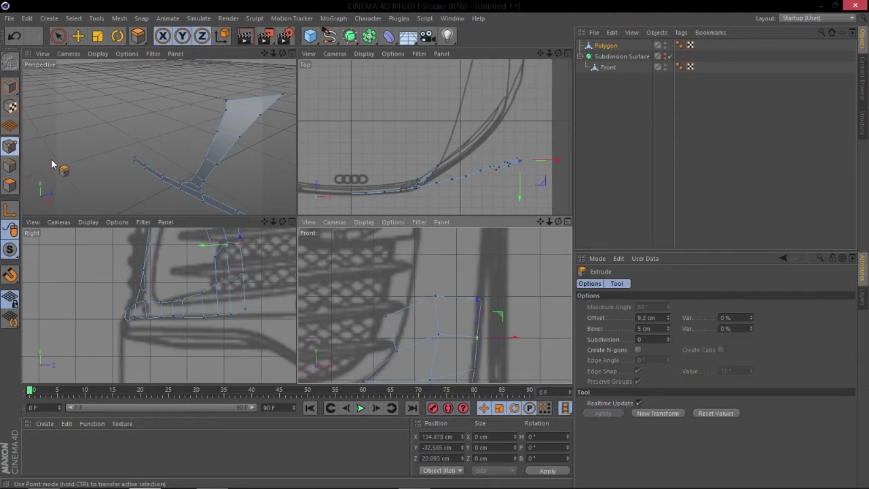
key("space")
left_click(386, 315)
left_click_drag(412, 297, 504, 283)
right_click_drag(471, 293, 459, 311, "alt")
scroll(459, 313, "up", 2)
Extrude the outer column's two top edges farther upward by about 9.6 cm.
left_click(10, 166)
right_click(491, 268)
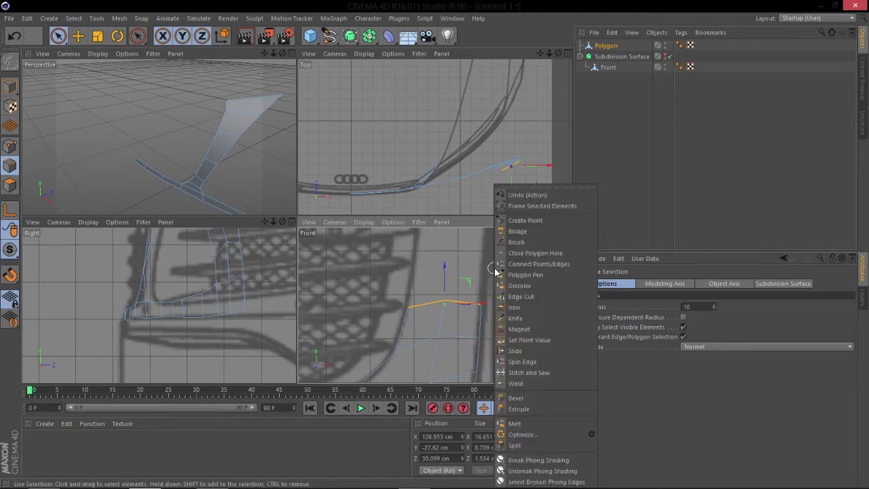
left_click(518, 408)
middle_click_drag(504, 308, 498, 323, "alt")
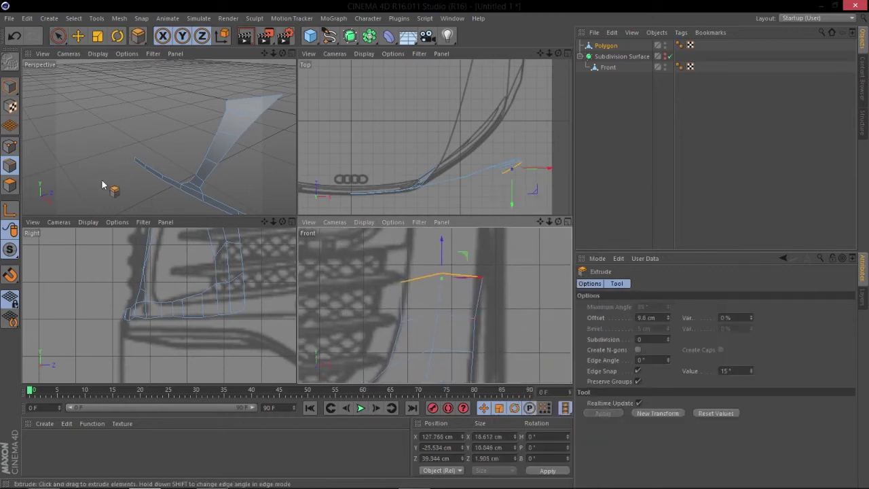
Align the newest top row's outer point with the body side line and select its inner point beside the air intake.
left_click(10, 146)
key("space")
left_click(479, 278)
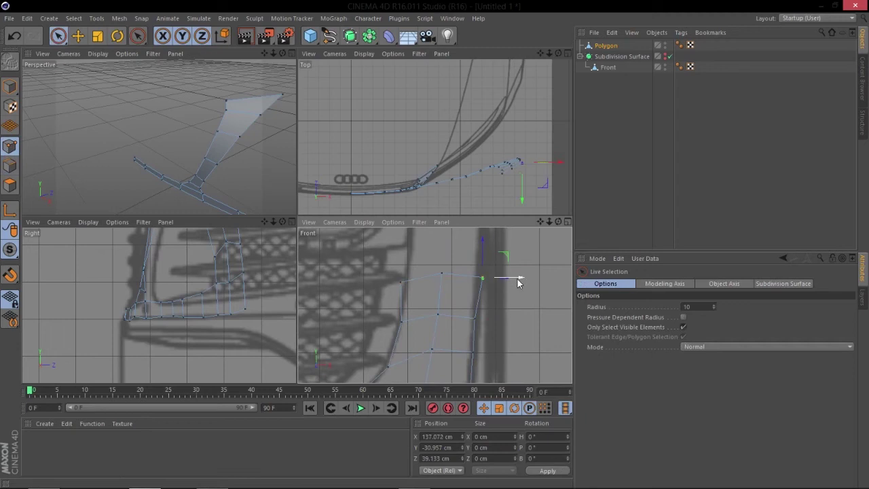
left_click_drag(513, 280, 512, 280)
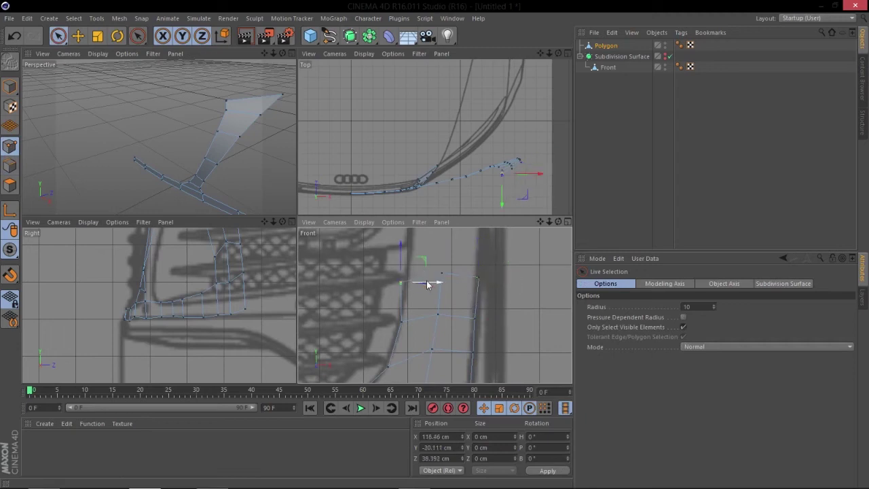
Adjust the upper points of the vertical strip beside the side grille to follow the front blueprint.
left_click_drag(440, 285, 442, 275)
left_click(442, 274)
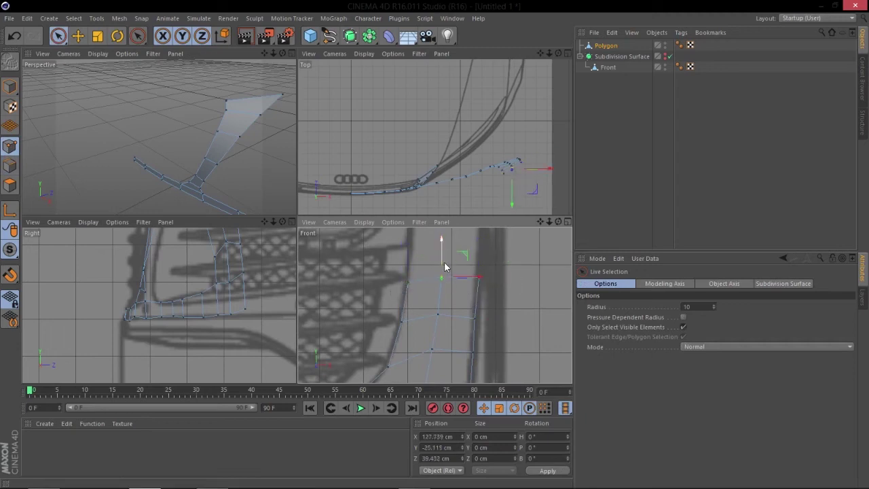
scroll(450, 300, "down", 2)
left_click(438, 336)
middle_click_drag(456, 340, 459, 325, "alt")
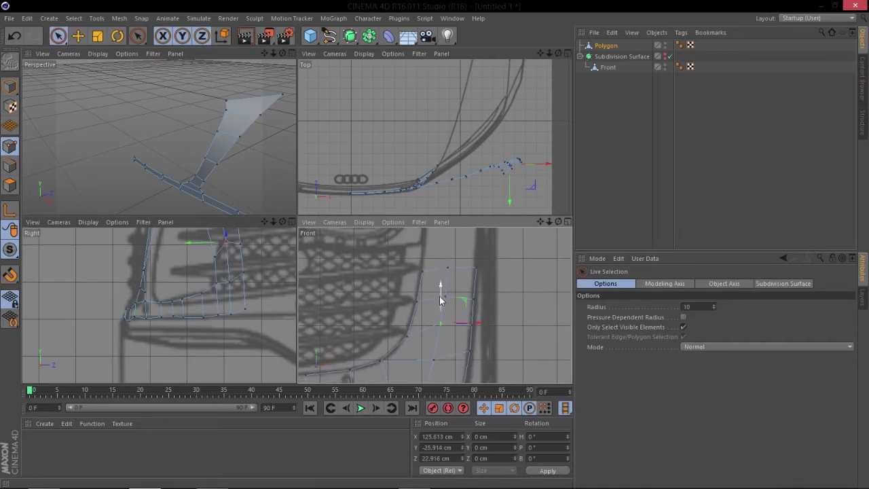
left_click_drag(440, 309, 440, 310)
middle_click_drag(495, 297, 491, 325, "alt")
Extrude the strip's top edges upward by about 9.8 cm in the front view.
left_click(10, 165)
scroll(422, 300, "up", 2)
middle_click_drag(539, 289, 499, 304, "alt")
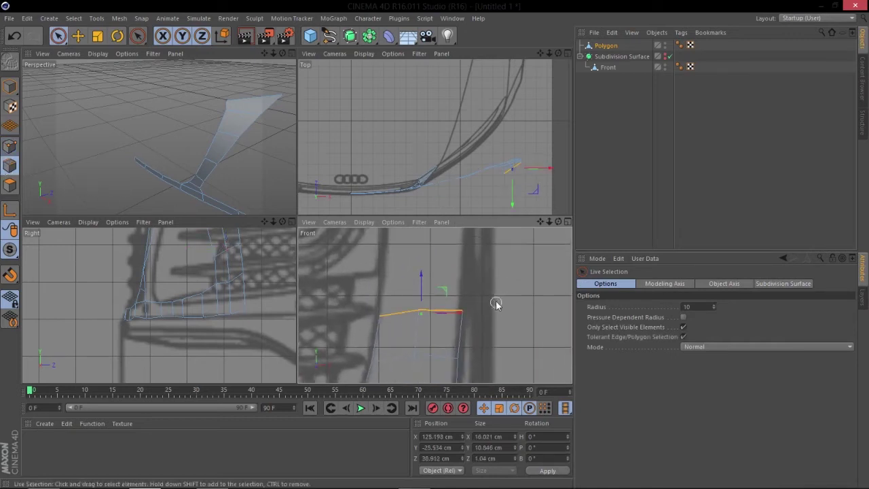
right_click(495, 301)
left_click(522, 408)
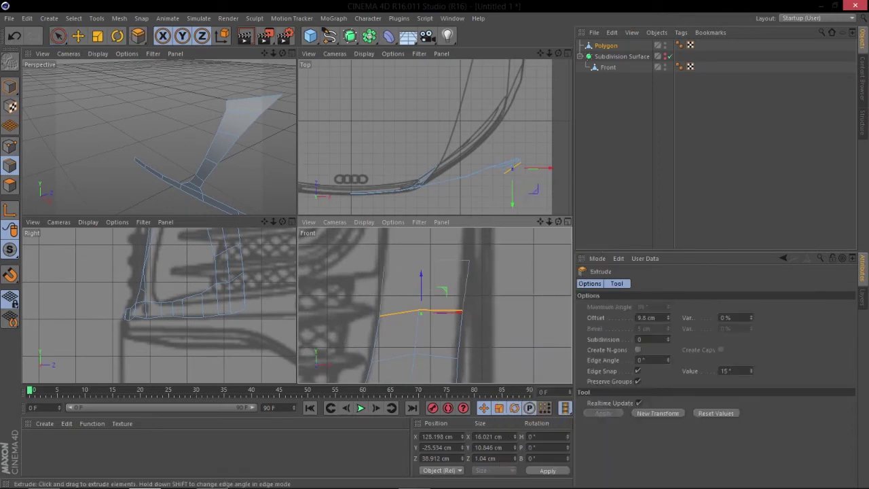
left_click_drag(479, 308, 478, 308)
middle_click_drag(478, 307, 470, 328, "alt")
Align the newly extruded top points with the blueprint outlines, placing the outermost point at about X 136.7 cm.
left_click(10, 146)
key("space")
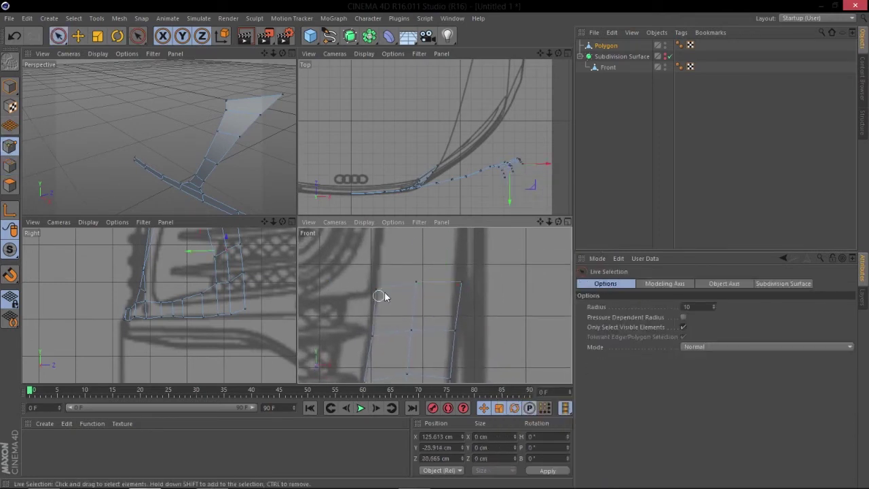
left_click_drag(408, 292, 470, 286)
left_click_drag(484, 283, 479, 284)
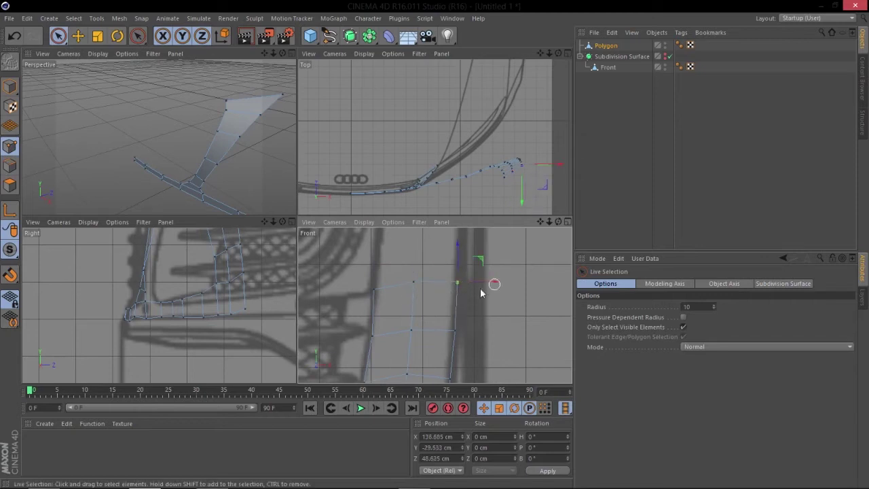
right_click_drag(482, 289, 460, 300, "alt")
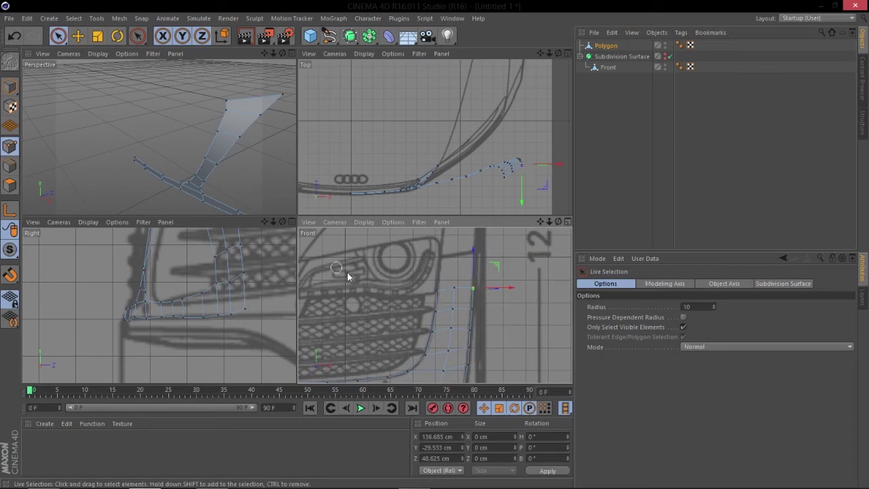
Extrude the strip's top edges by about 11 cm toward the headlight's outer corner.
scroll(444, 302, "up", 4)
left_click(10, 185)
right_click(513, 277)
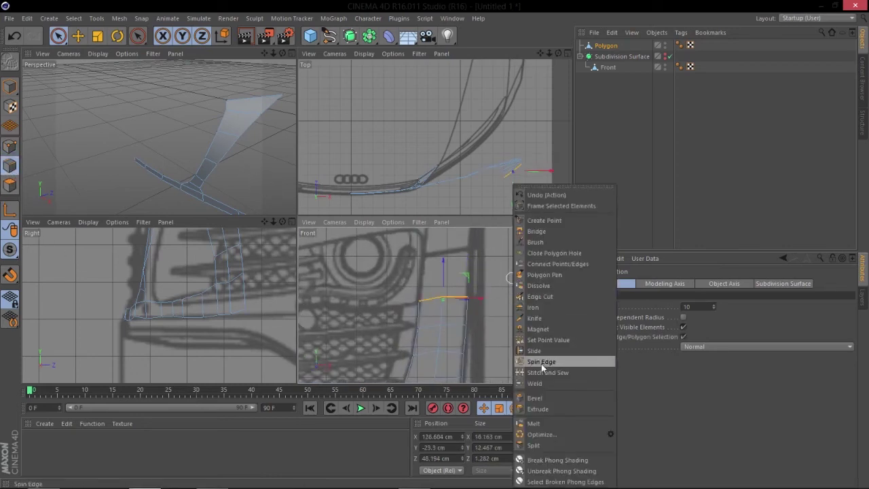
left_click(538, 409)
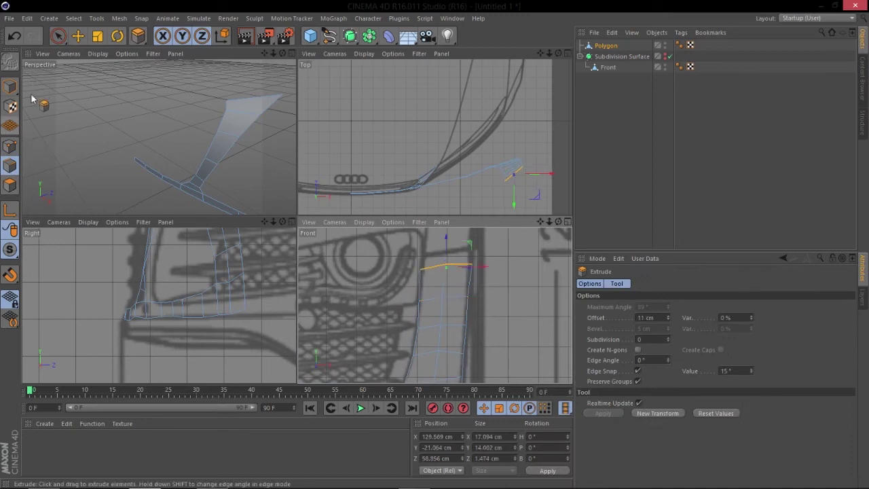
Fit the points of the strip's top rows beside the headlight to the blueprint's inner and outer outlines.
left_click(11, 146)
key("space")
left_click(425, 269)
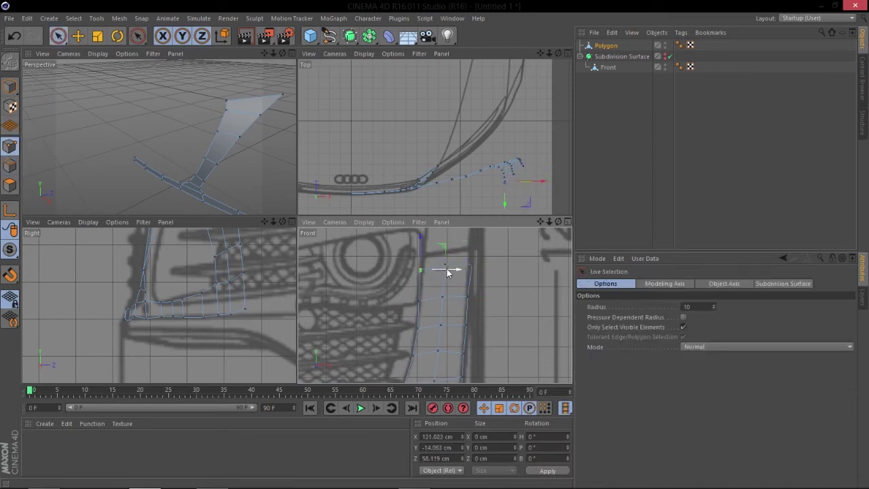
left_click(441, 303)
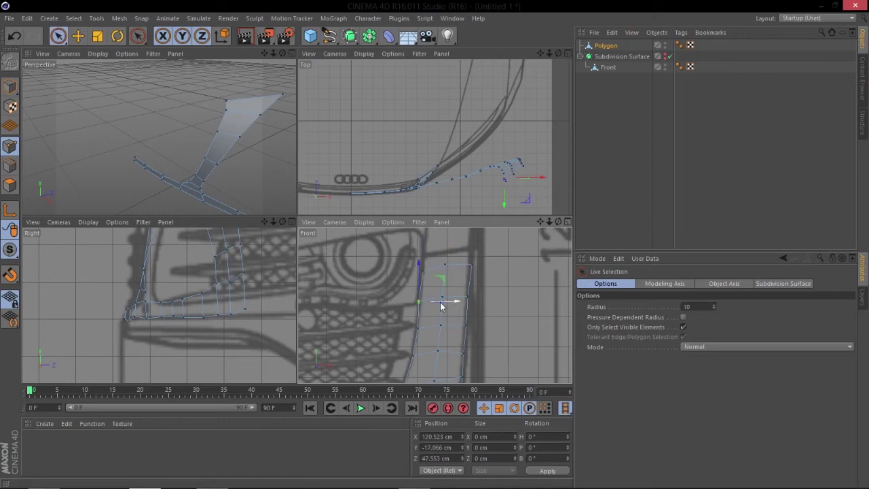
left_click(444, 268)
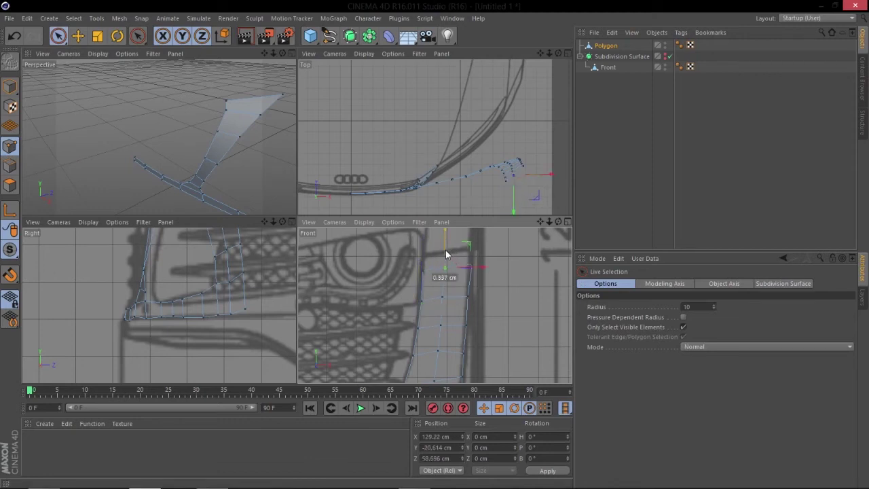
left_click(475, 267)
left_click_drag(495, 270, 489, 270)
Extrude the strip's top edges by about 5.4 cm beside the headlight.
left_click(9, 165)
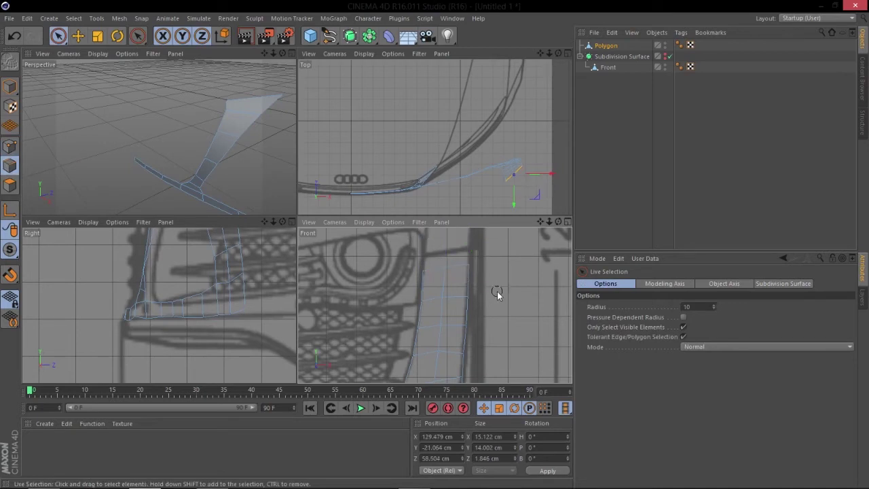
left_click(464, 267)
right_click(510, 283)
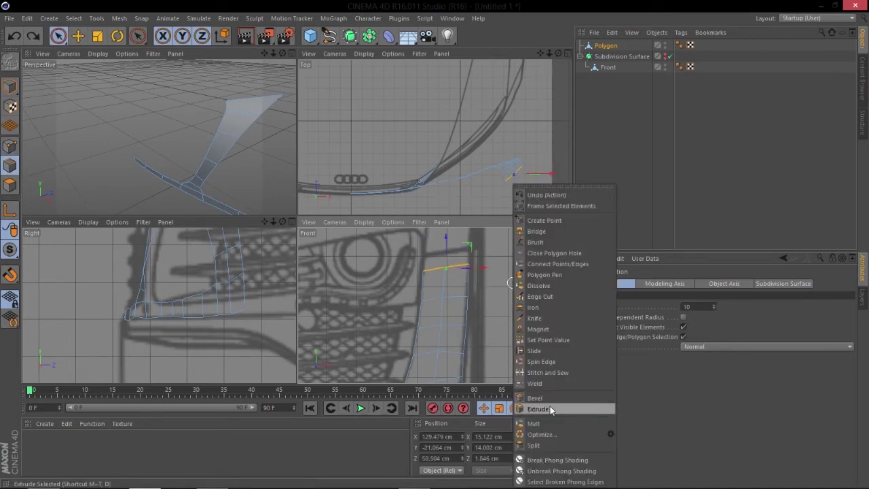
left_click(538, 409)
middle_click_drag(452, 289, 442, 330, "alt")
right_click_drag(441, 330, 473, 314, "alt")
middle_click_drag(446, 304, 442, 310, "alt")
scroll(428, 319, "down", 6)
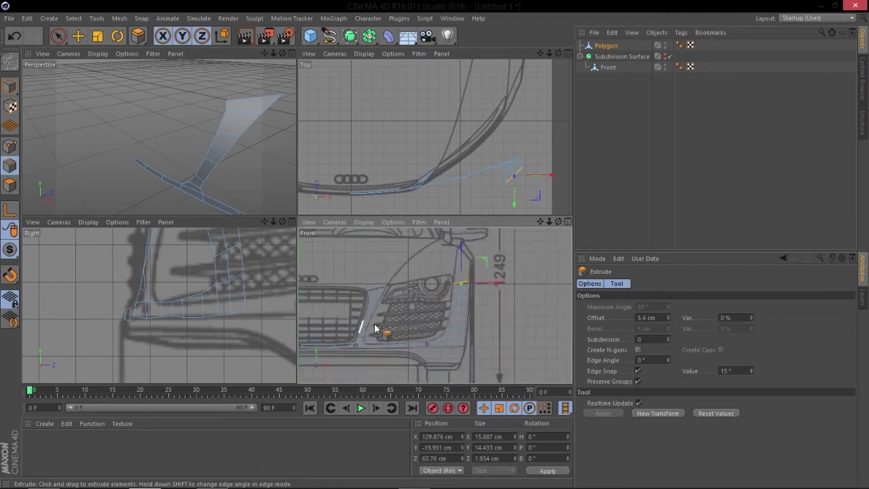
scroll(404, 326, "up", 4)
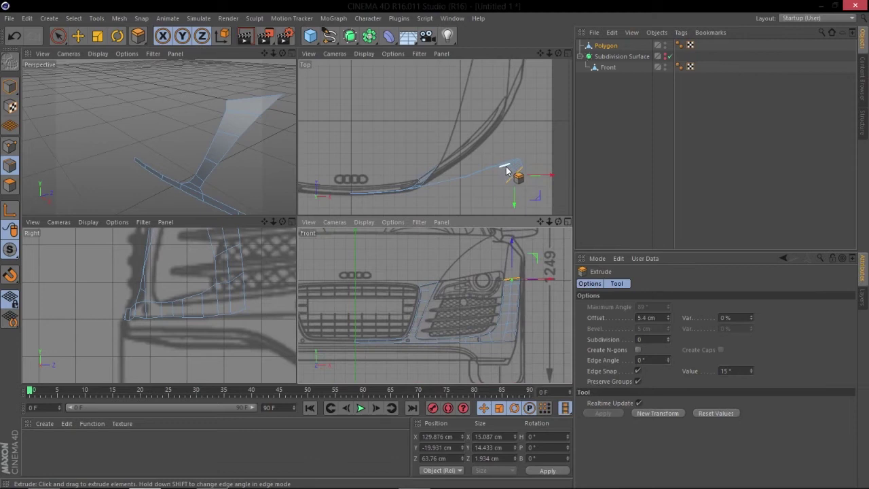
scroll(497, 343, "up", 4)
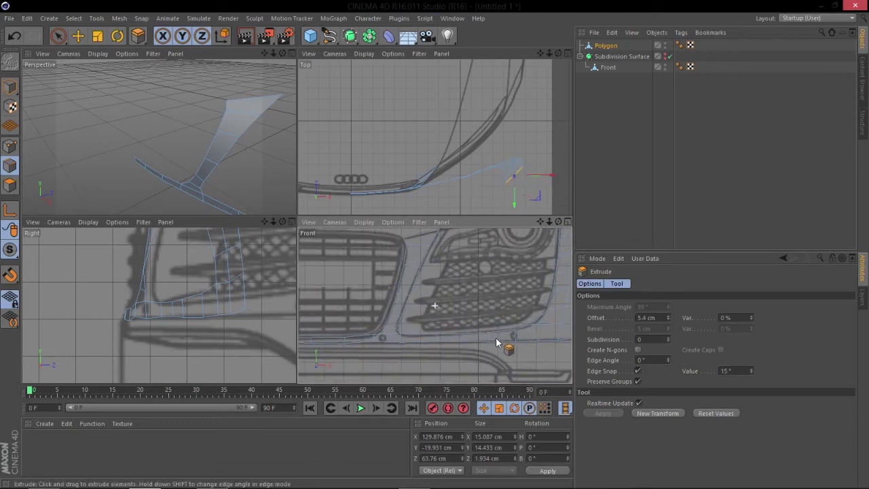
Move the first cross edge of the lower strip below the side grille back to about Y -17 cm along the world axes.
left_click(11, 148)
scroll(434, 345, "up", 1)
left_click(10, 164)
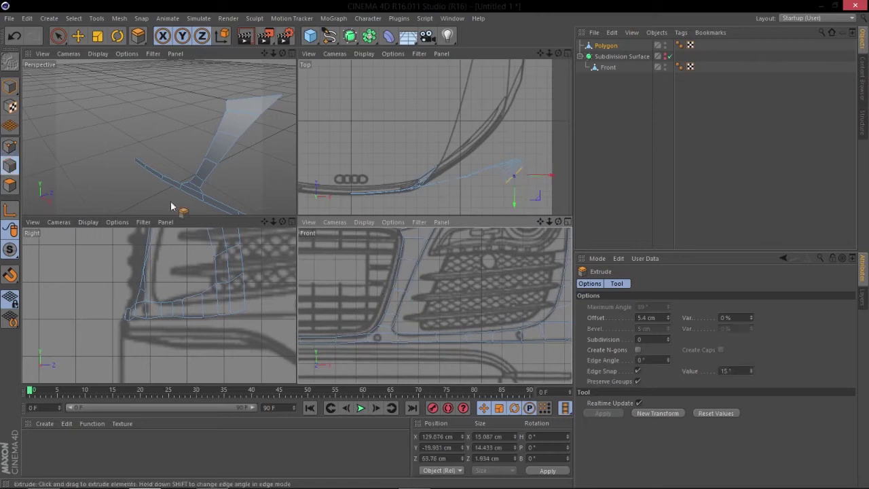
left_click(58, 38)
scroll(439, 339, "up", 4)
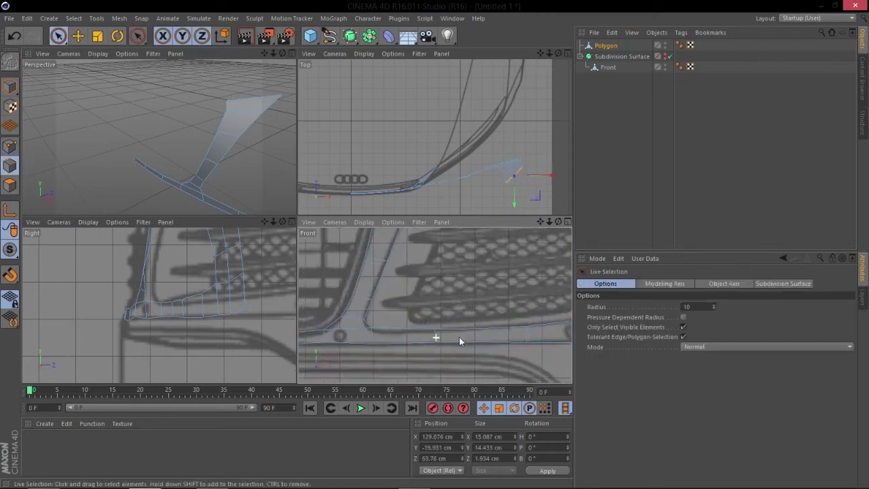
left_click(437, 331)
scroll(432, 207, "up", 3)
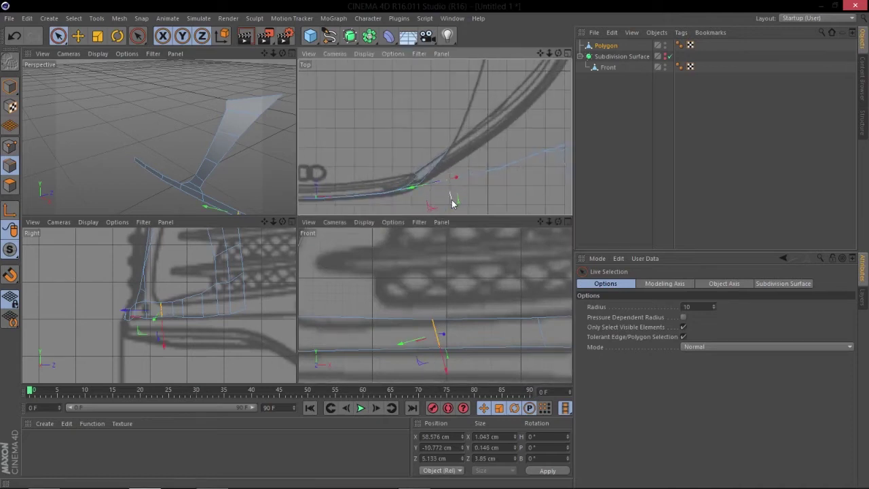
key("w")
left_click_drag(452, 203, 449, 151)
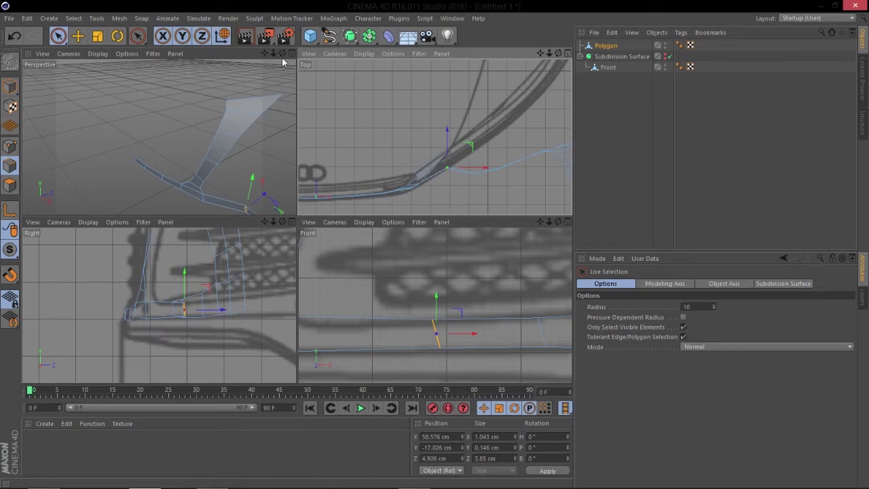
key("w")
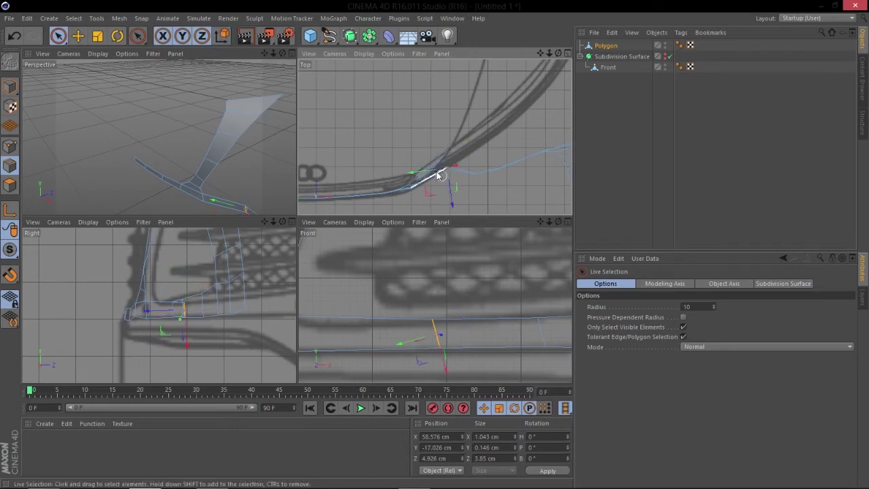
left_click(458, 167)
left_click_drag(275, 173, 187, 164, "alt")
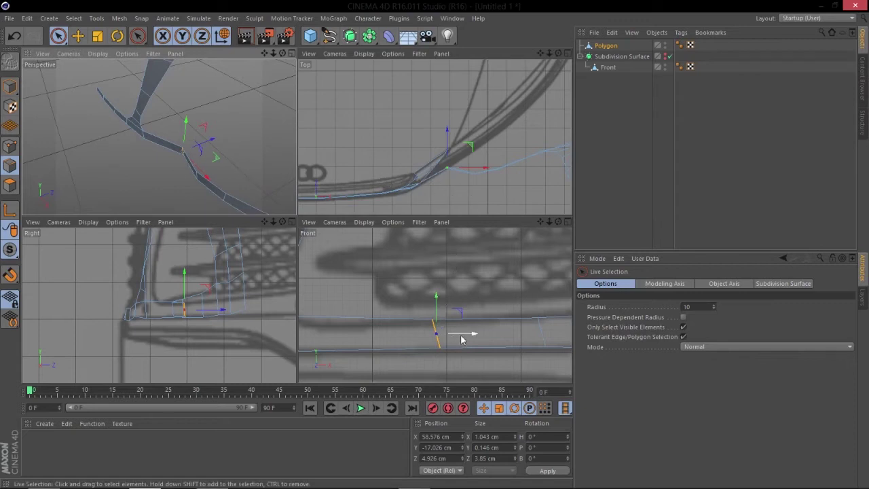
Shift the next two cross edges of the lower strip back onto the car's curved outline in the top view.
left_click(539, 331)
left_click_drag(475, 163, 477, 137)
middle_click_drag(549, 329, 400, 332, "alt")
left_click(487, 336)
left_click_drag(498, 151, 499, 109)
middle_click_drag(506, 162, 438, 174, "alt")
Move the following two lower cross edges back along the top-view curve, the farther one to about Y -59 cm.
middle_click_drag(533, 327, 388, 305, "alt")
left_click(446, 334)
left_click_drag(458, 150, 458, 93)
left_click(522, 313)
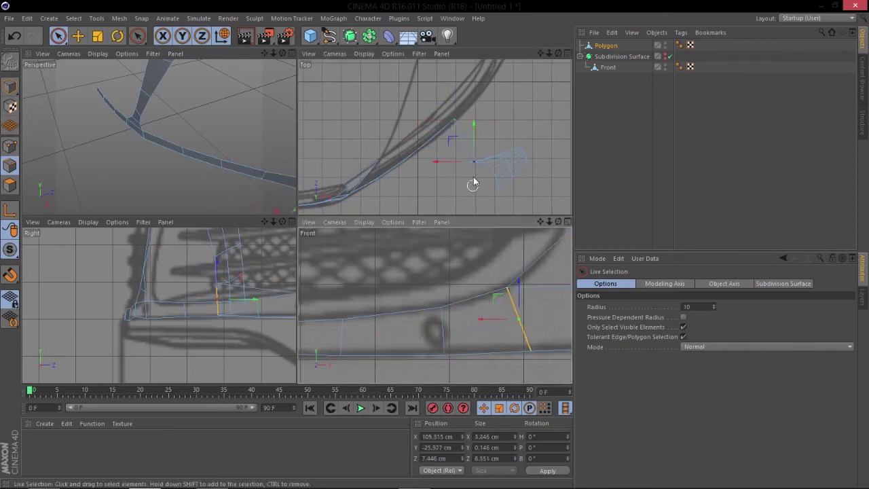
left_click_drag(474, 130, 473, 70)
Move the lower strip's next cross edge, second from the outer end, back to about Y -70 cm in the side view.
middle_click_drag(243, 288, 98, 323, "alt")
right_click_drag(469, 315, 387, 330, "alt")
middle_click_drag(482, 318, 441, 330, "alt")
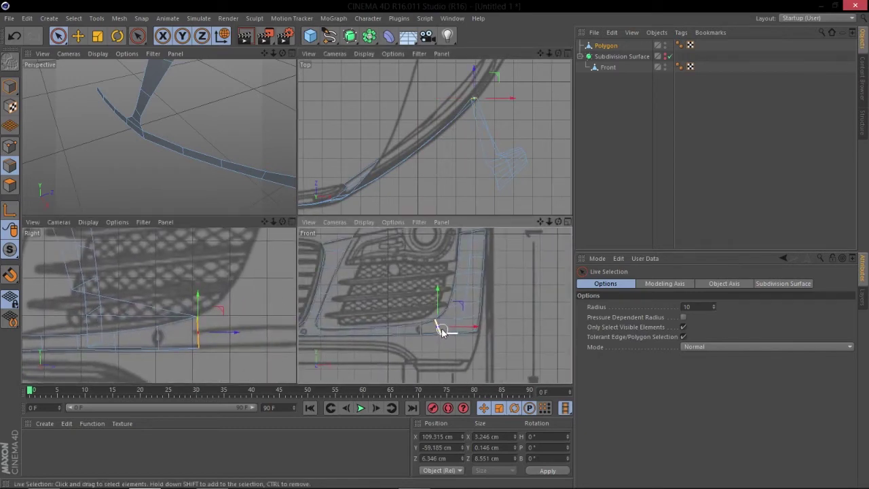
right_click_drag(452, 323, 500, 320, "alt")
left_click(481, 323)
scroll(181, 326, "up", 4)
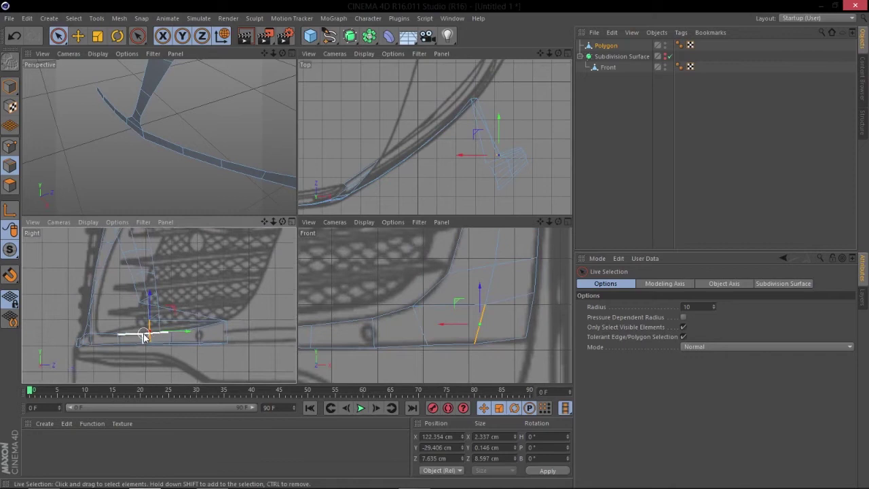
middle_click_drag(128, 347, 149, 349, "alt")
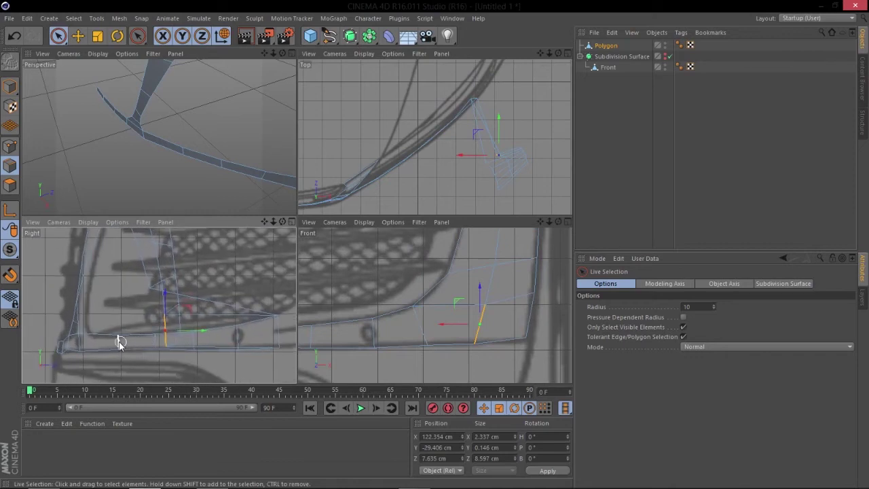
right_click_drag(100, 332, 89, 334, "alt")
middle_click_drag(88, 333, 87, 339, "alt")
right_click_drag(245, 334, 258, 337, "alt")
middle_click_drag(251, 340, 232, 342, "alt")
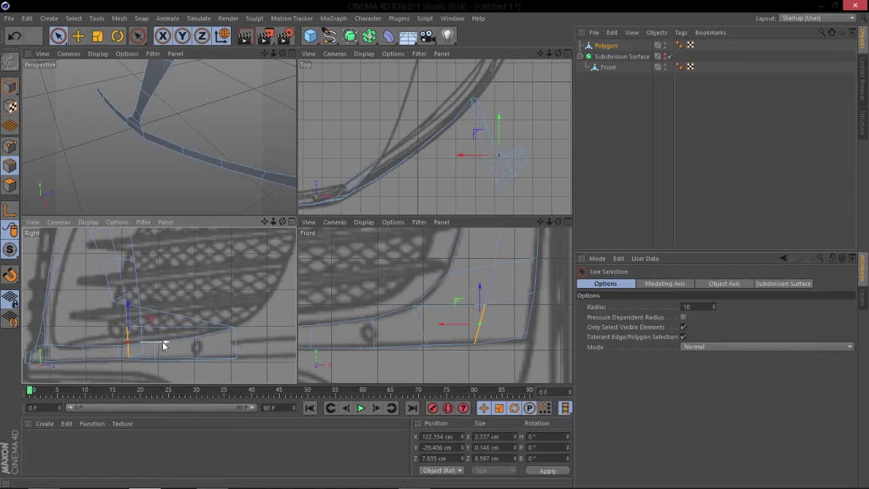
left_click_drag(161, 351, 304, 336)
Shift the second-to-last lower cross edge back to about Y -84 cm and the outermost one to about Y -103 cm.
middle_click_drag(152, 331, 95, 329, "alt")
scroll(152, 332, "down", 8)
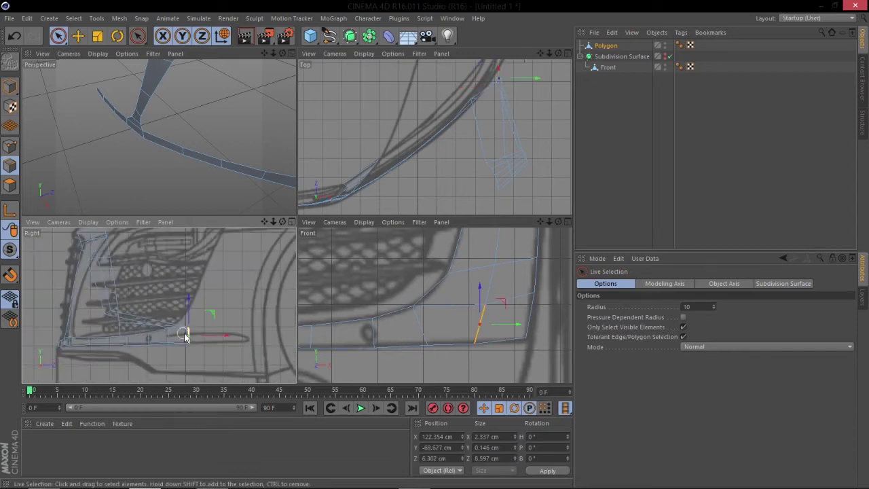
left_click_drag(191, 340, 212, 340)
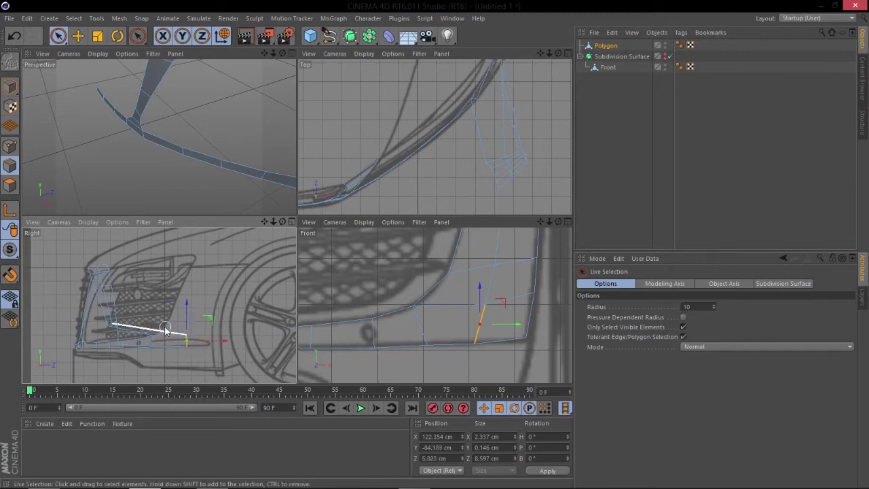
left_click(531, 319)
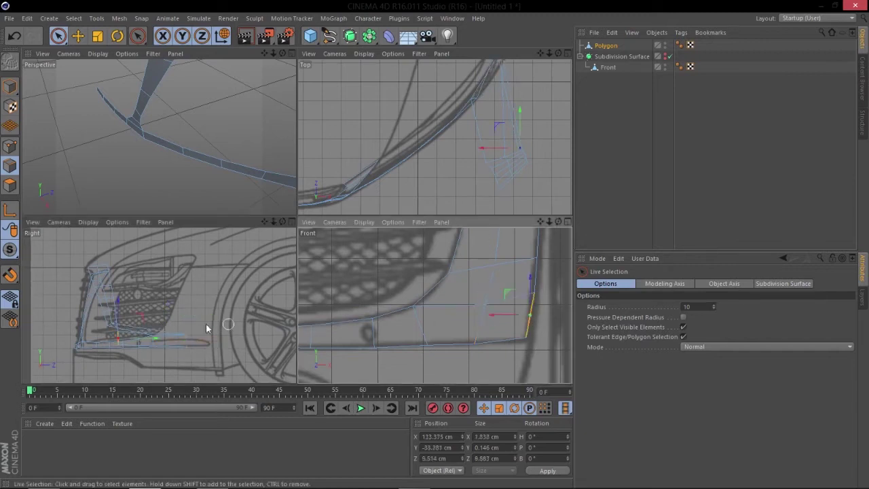
left_click_drag(146, 340, 241, 341)
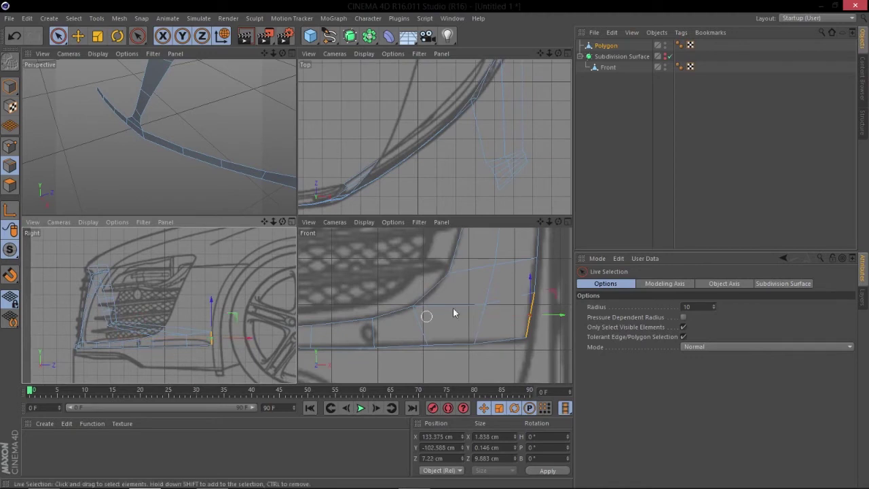
Move the point at the side grille's lower outer corner back to about Y -58 cm to match the side blueprint.
left_click(431, 291)
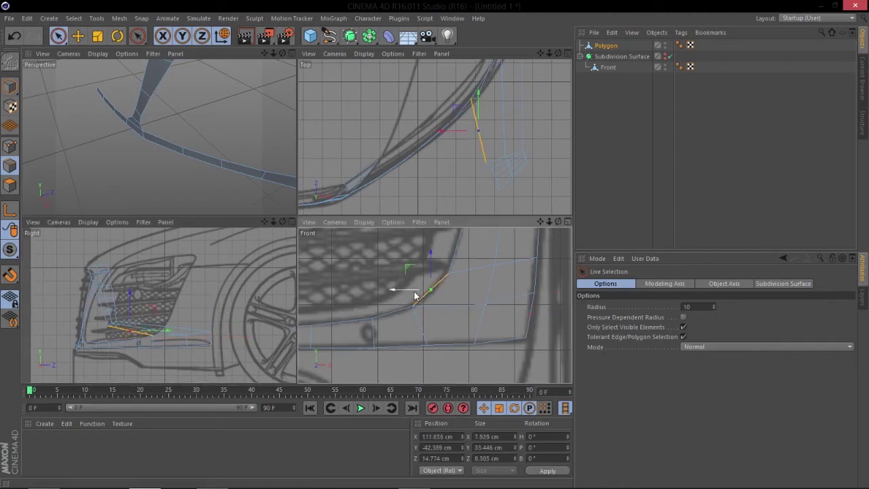
left_click(11, 146)
scroll(144, 334, "up", 2)
left_click(100, 328)
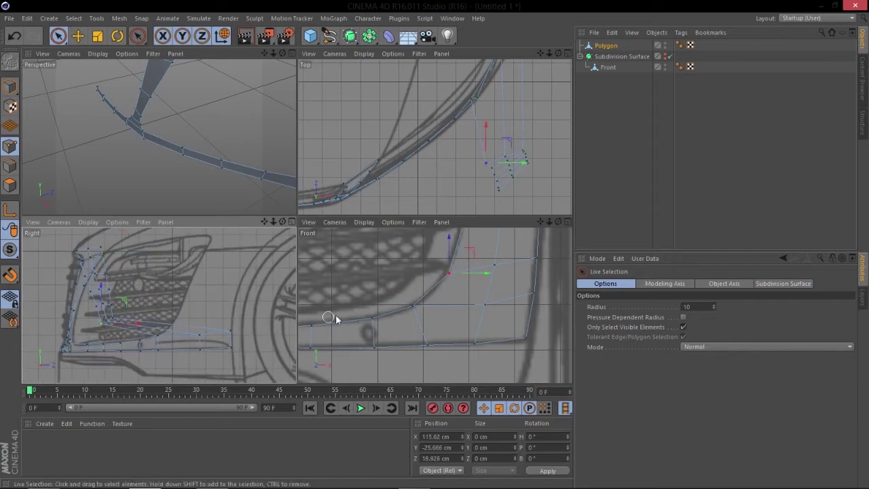
left_click_drag(130, 324, 201, 326)
scroll(133, 334, "up", 2)
middle_click_drag(184, 326, 160, 327, "alt")
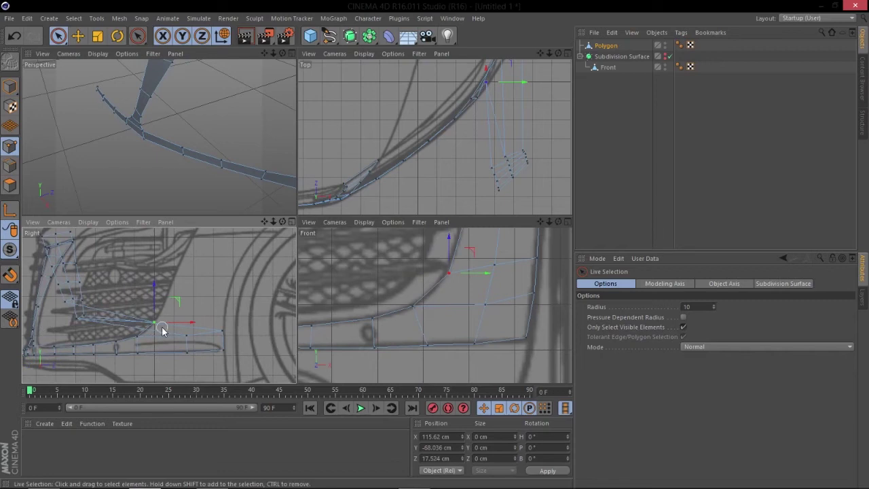
In the cross row at the side grille's lower outer corner, move the middle point back to about Y -88 cm and the outer point behind it.
left_click(496, 266)
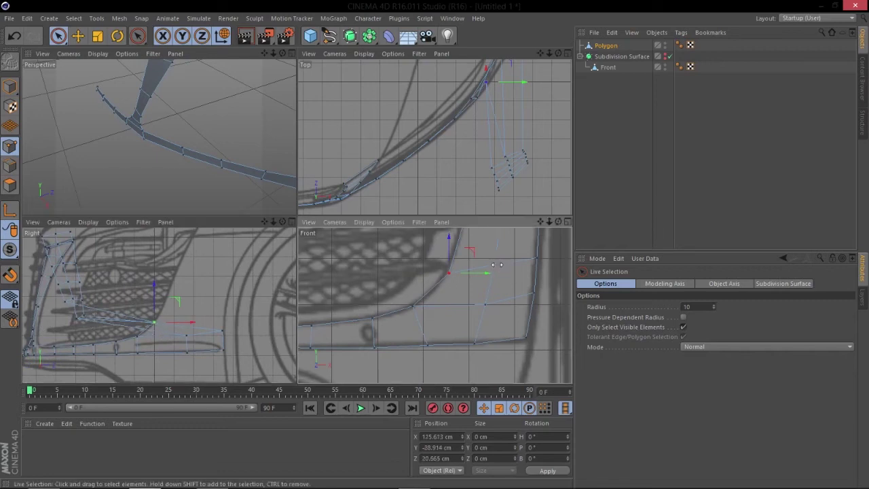
left_click_drag(116, 321, 229, 319)
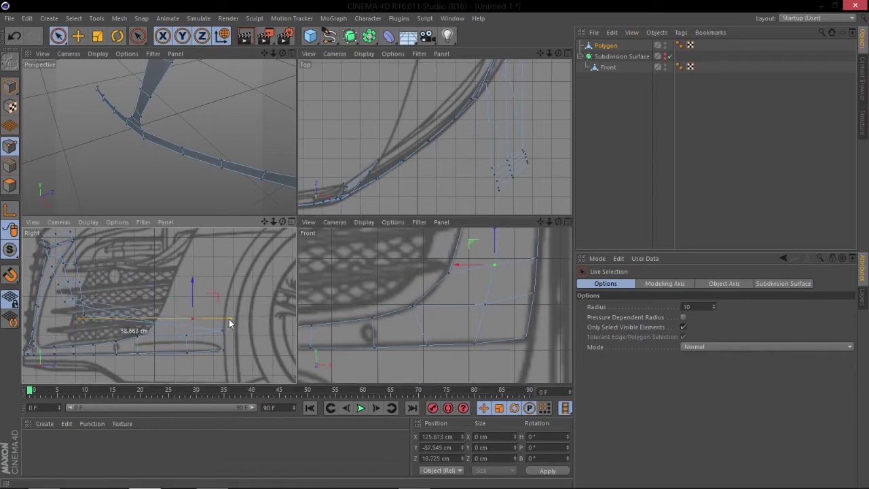
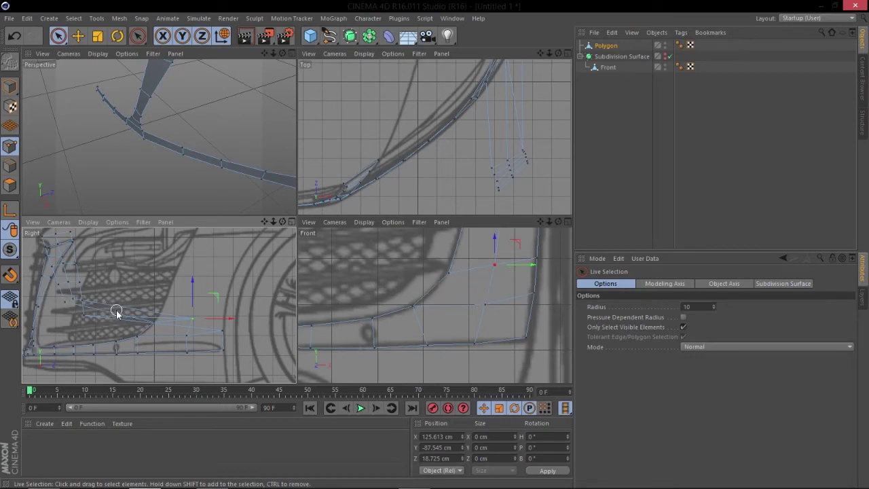
left_click_drag(86, 316, 261, 314)
Move the outer, middle and inner points of the next row up beside the side grille back to match the side blueprint.
left_click(83, 299)
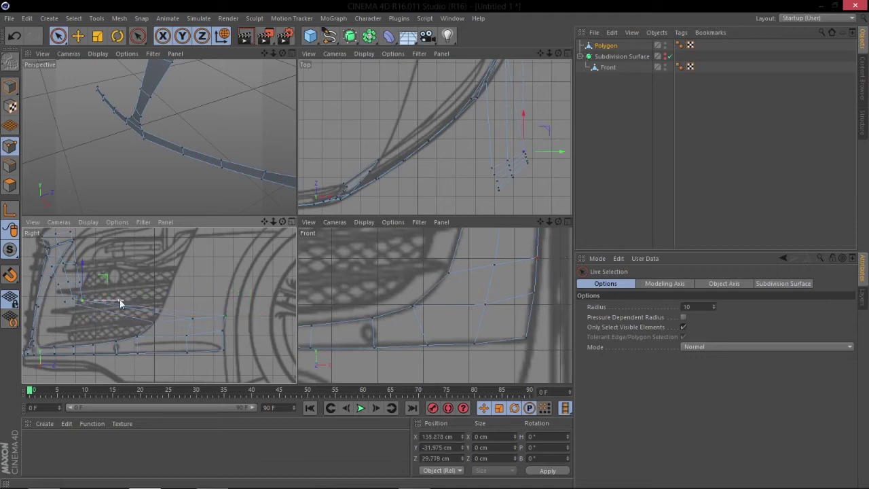
left_click_drag(121, 299, 262, 300)
left_click_drag(76, 300, 231, 296)
left_click_drag(85, 301, 188, 300)
Fit the third cross row to the side blueprint, moving its outer point to about Y -108 cm, middle to about -94 cm, and inner onto the grille edge.
left_click_drag(83, 286, 264, 276)
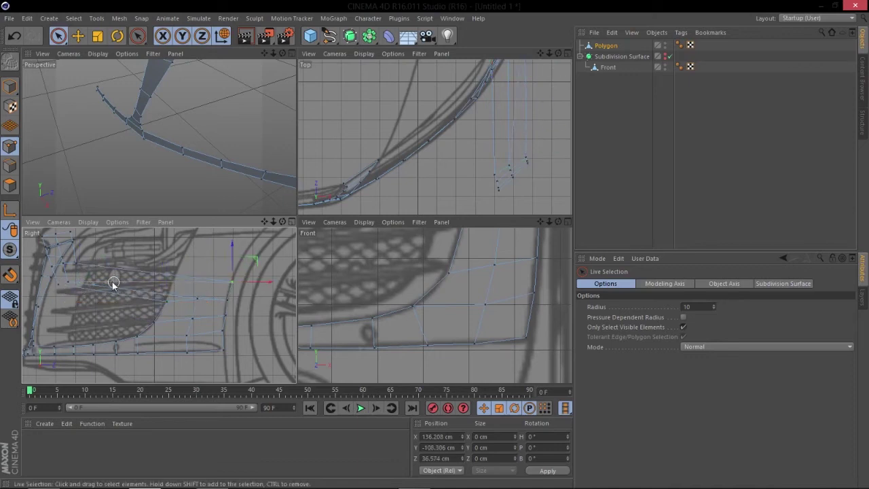
left_click_drag(75, 280, 229, 285)
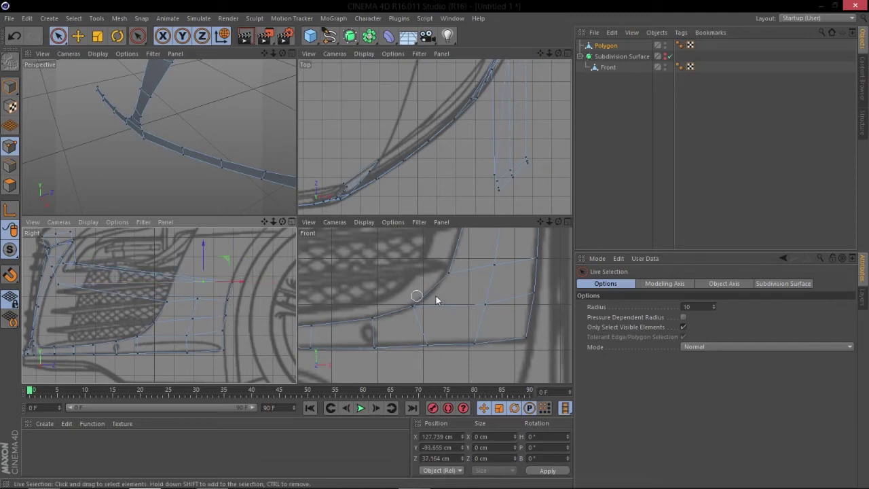
scroll(435, 295, "down", 5)
scroll(374, 301, "up", 3)
middle_click_drag(236, 308, 192, 296, "alt")
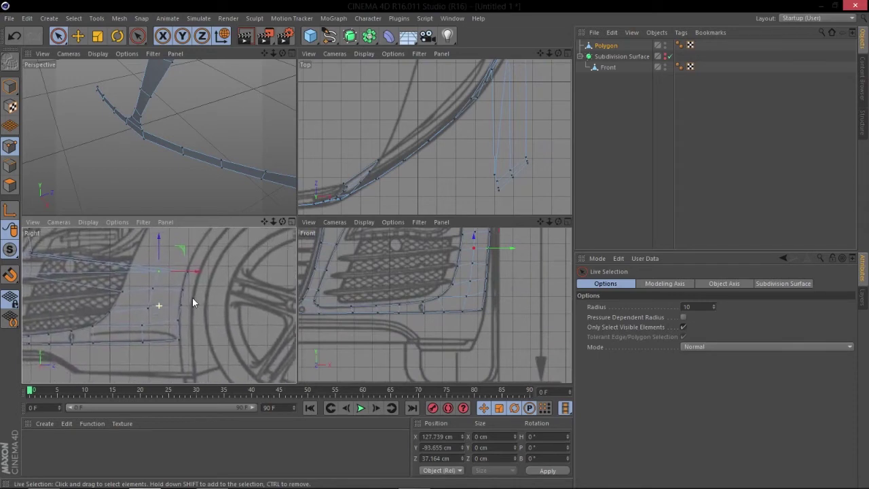
left_click(178, 320)
left_click_drag(194, 323, 195, 321)
middle_click_drag(195, 306, 204, 342, "alt")
middle_click_drag(75, 305, 108, 313, "alt")
left_click(99, 315)
left_click_drag(109, 316, 218, 307)
Move the fourth cross row's outer, middle and inner points back along the side blueprint, the inner one to about Y -82 cm.
left_click_drag(84, 292, 278, 292)
left_click_drag(71, 297, 248, 289)
right_click_drag(57, 294, 92, 296, "alt")
left_click(57, 295)
middle_click_drag(97, 298, 87, 298, "alt")
left_click_drag(86, 300, 266, 301)
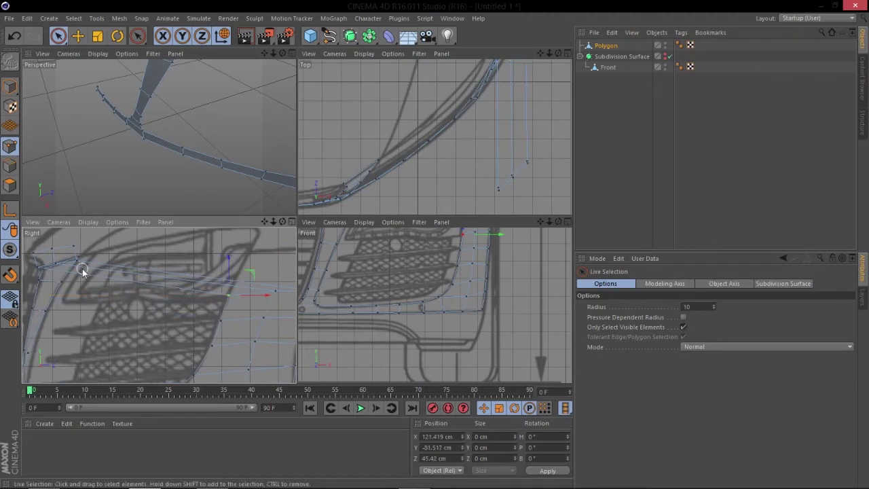
Move the inner point of the cross row just below the side strip's upper end back to about Y -87 cm.
scroll(475, 329, "up", 6)
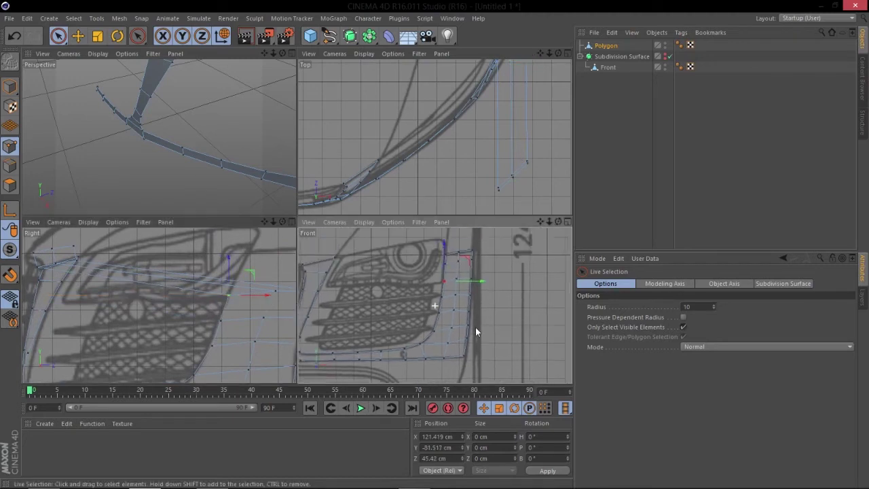
left_click(442, 243)
middle_click_drag(186, 287, 174, 300, "alt")
left_click_drag(68, 279, 270, 279)
mouse_move(462, 245)
left_mouse_down()
mouse_move(469, 238)
mouse_move(469, 246)
left_mouse_up()
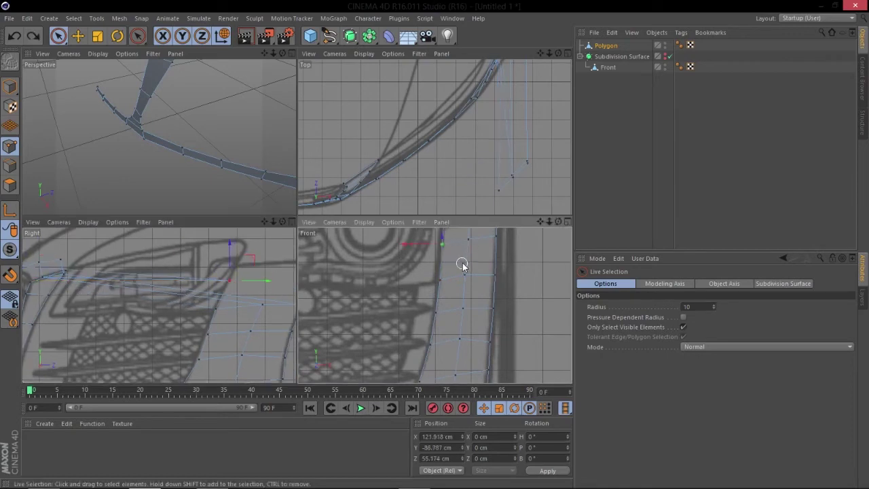
Move the same row's middle point back to about Y -103 cm and its outer point to about Y -119 cm.
middle_click_drag(464, 256, 452, 273, "alt")
left_click(458, 258)
scroll(239, 284, "down", 2)
left_click_drag(104, 281, 264, 278)
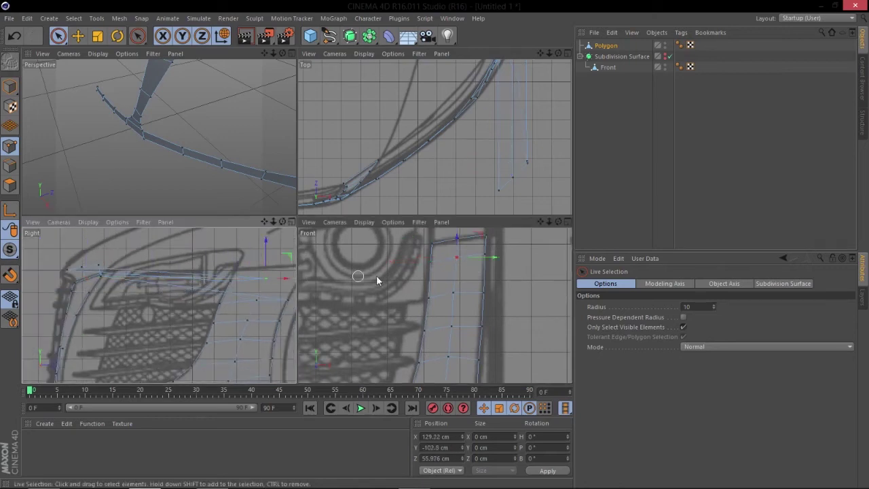
middle_click_drag(458, 279, 430, 297, "alt")
scroll(430, 296, "up", 3)
left_click(478, 262)
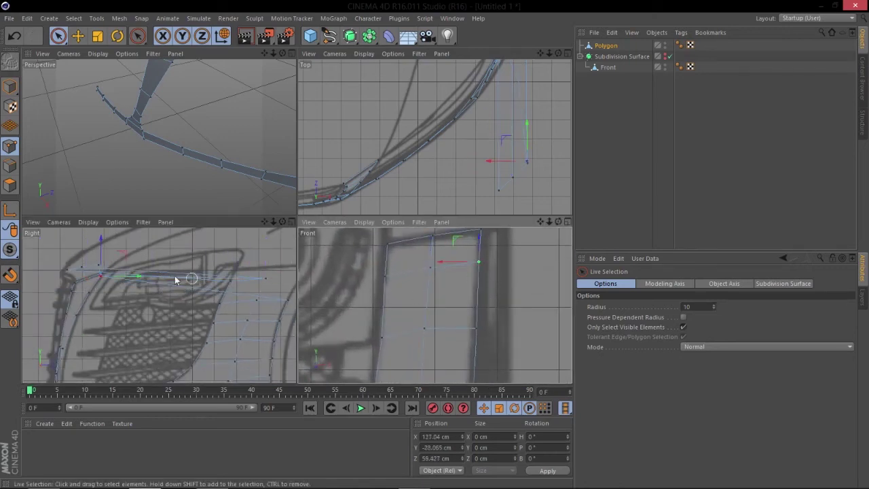
left_click_drag(140, 278, 185, 279)
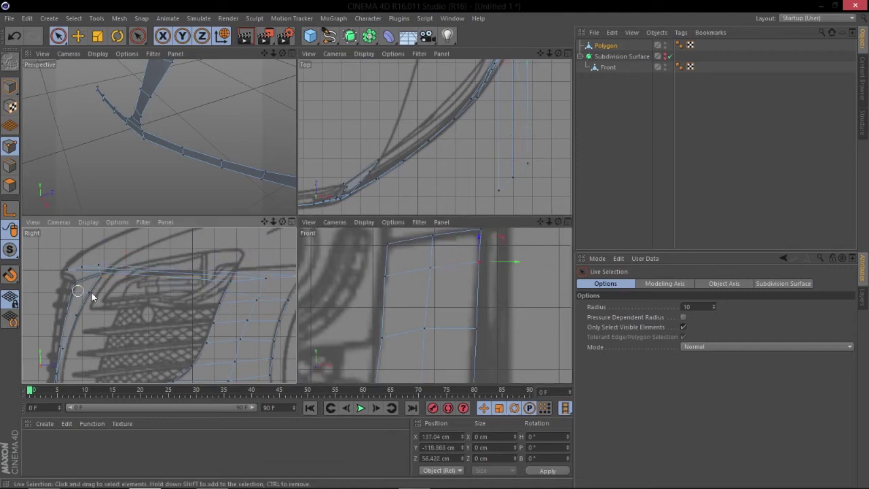
Move the side strip's topmost outer, middle and inner points back, the middle to about Y -105 cm and the inner to about Y -89 cm.
middle_click_drag(91, 292, 44, 297, "alt")
middle_click_drag(241, 285, 292, 315, "alt")
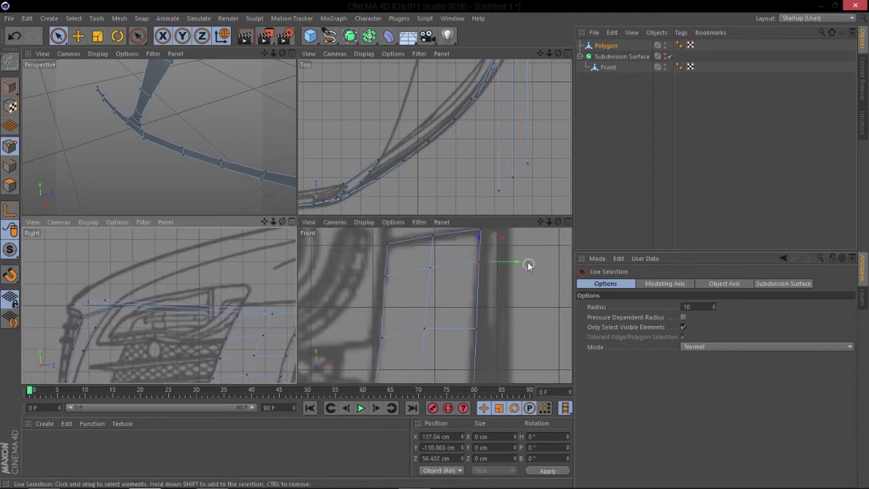
middle_click_drag(477, 250, 469, 279, "alt")
left_click(464, 266)
middle_click_drag(162, 294, 116, 291, "alt")
left_click_drag(97, 296, 272, 296)
left_click(418, 271)
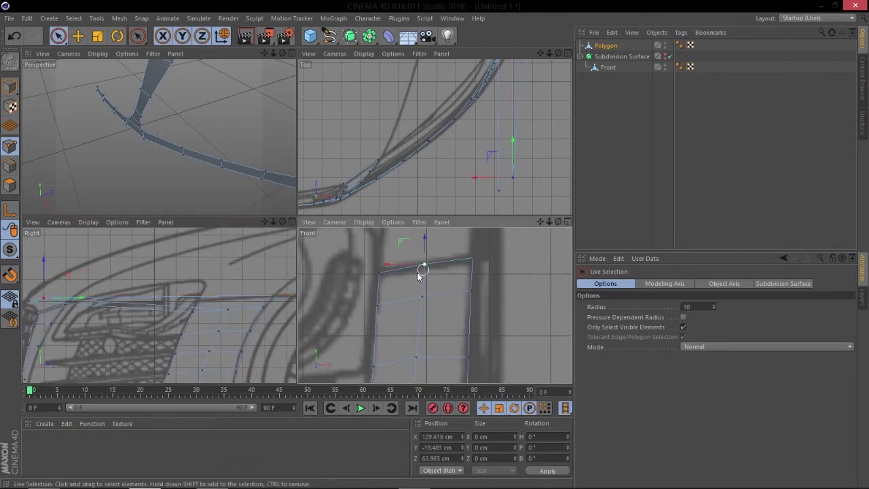
left_click_drag(85, 302, 269, 296)
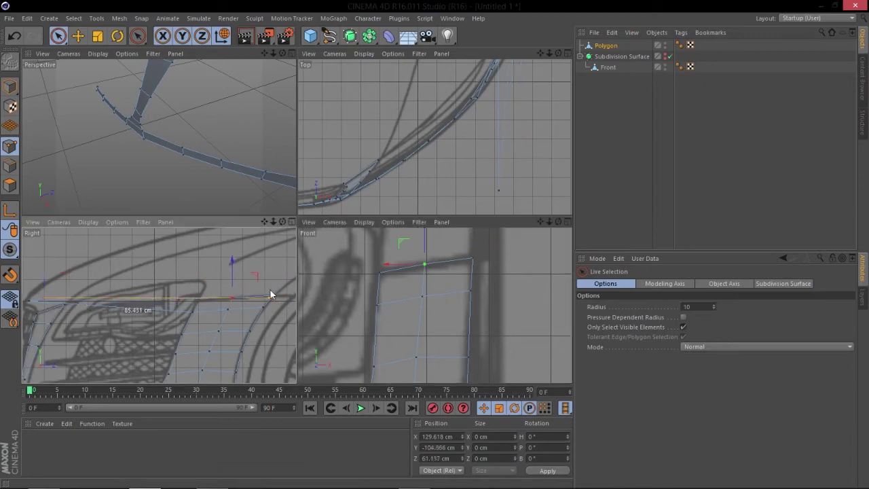
left_click(32, 299)
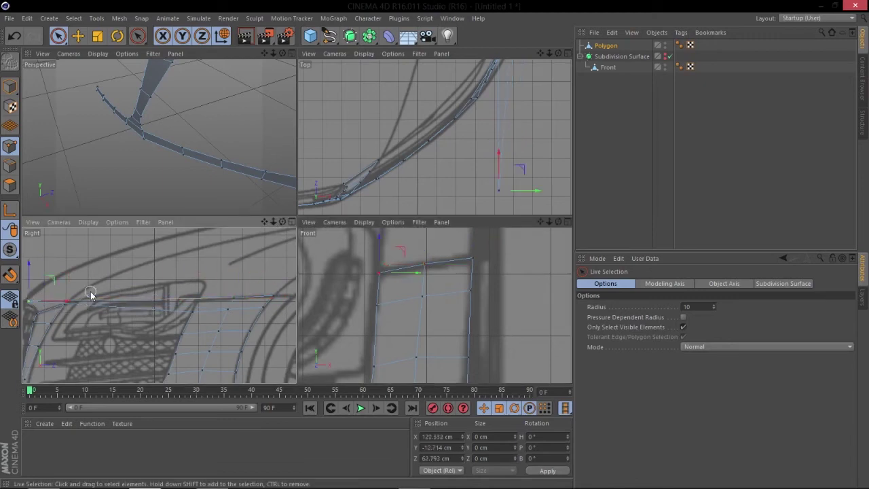
left_click_drag(64, 302, 232, 295)
Check the bumper frame's shape from several angles, temporarily showing the Subdivision Surface hood for comparison.
right_click_drag(499, 293, 399, 311, "alt")
scroll(407, 292, "up", 2)
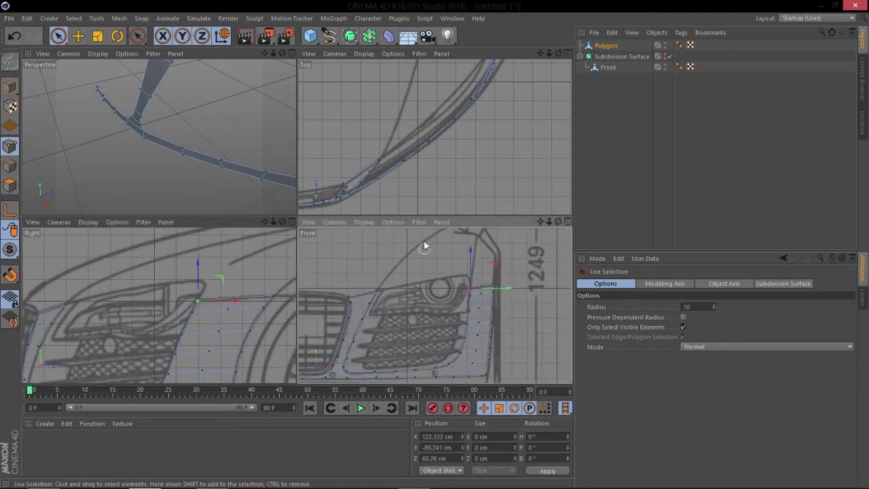
scroll(411, 319, "down", 3)
scroll(220, 319, "down", 3)
middle_click_drag(195, 336, 203, 310, "alt")
right_click_drag(482, 171, 457, 185, "alt")
middle_click_drag(445, 144, 434, 171, "alt")
right_click_drag(247, 156, 182, 150, "alt")
left_click_drag(182, 150, 250, 109, "alt")
left_click(664, 55, "alt")
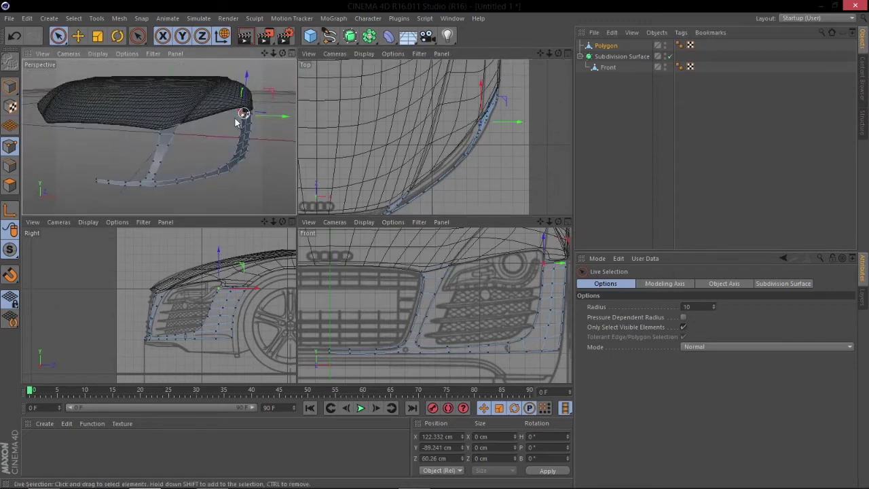
left_click_drag(195, 150, 177, 129, "alt")
left_click(665, 57)
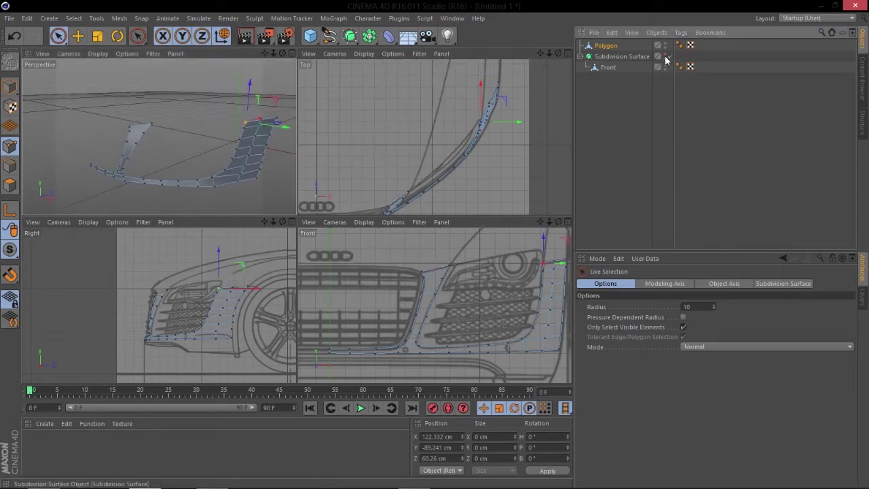
left_click_drag(197, 166, 215, 169, "alt")
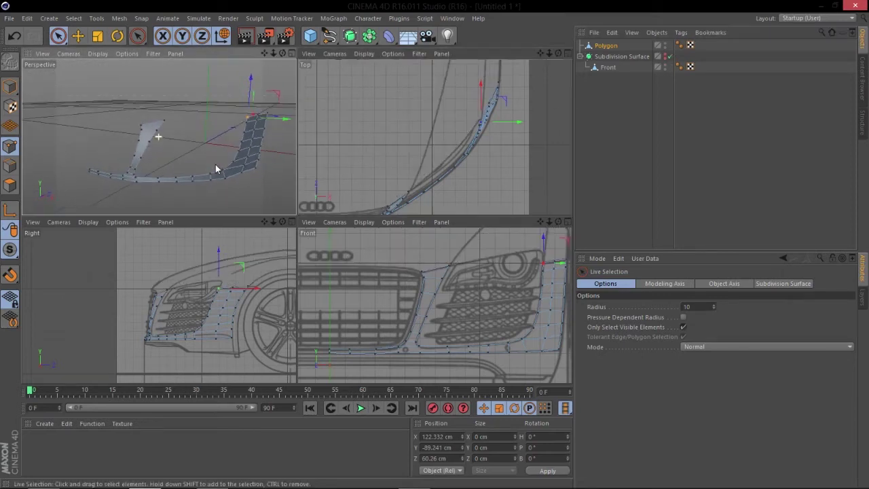
left_click_drag(126, 173, 217, 170, "alt")
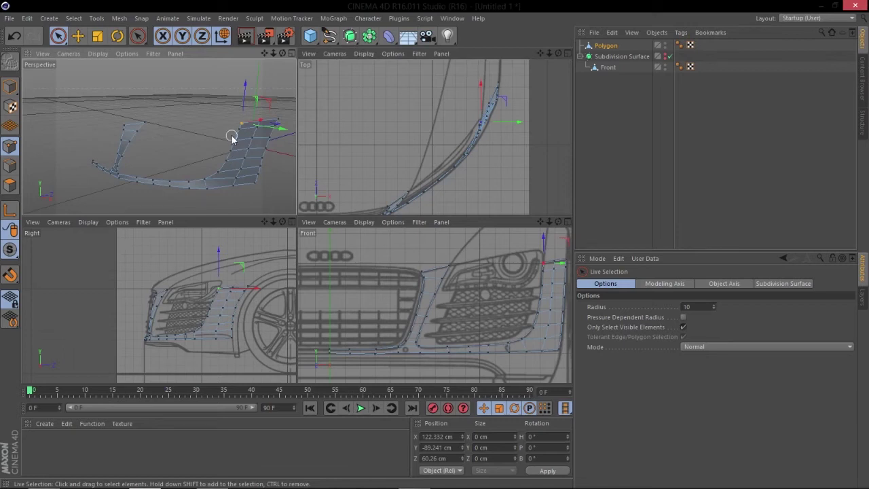
Move the grille-side point just above the base of the strut between the grilles back to about Y -9 cm.
left_click(419, 334)
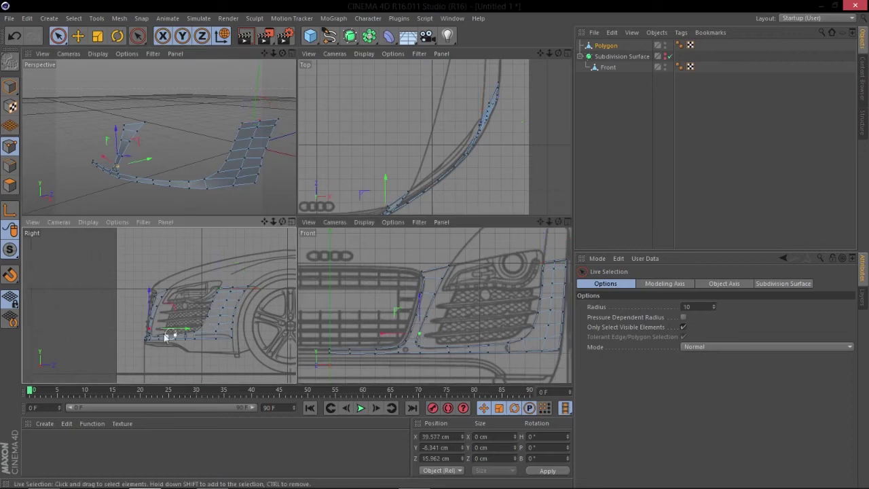
scroll(195, 327, "up", 5)
left_click_drag(204, 326, 207, 326)
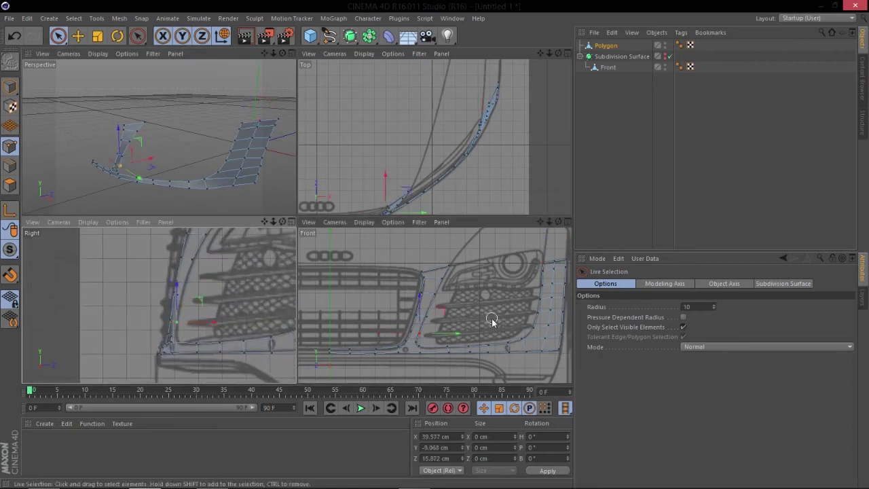
Shift the points at the base of the strut between the grilles back to match the side blueprint.
scroll(185, 345, "up", 5)
left_click(179, 335)
left_click_drag(233, 331, 243, 355)
left_click(179, 355)
left_click(153, 361)
left_click_drag(178, 361, 193, 361)
Nudge the strut's front-edge point above the base slightly back to follow the side blueprint.
left_click(165, 324)
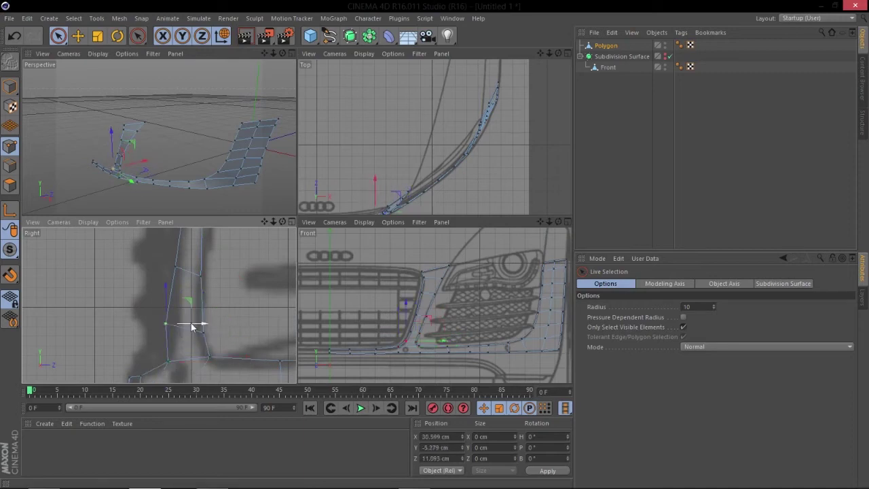
left_click(175, 266)
middle_click_drag(196, 267, 194, 297, "alt")
left_click_drag(200, 295, 203, 294)
Move two grille-side points farther up the strut back onto the side blueprint's curve, the lower one to about Y -12 cm.
middle_click_drag(210, 255, 207, 306, "alt")
right_click_drag(207, 305, 187, 322, "alt")
middle_click_drag(195, 286, 190, 318, "alt")
left_click(191, 294)
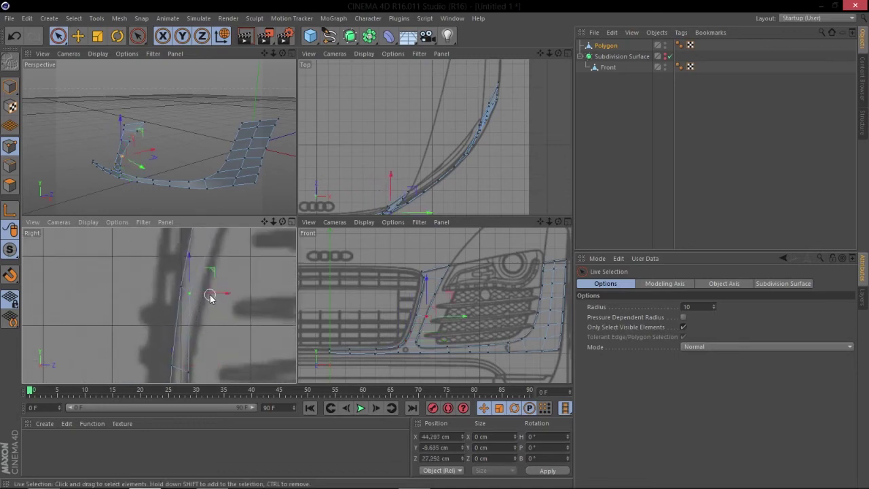
left_click_drag(211, 293, 226, 293)
middle_click_drag(225, 292, 199, 348, "alt")
right_click_drag(224, 319, 204, 329, "alt")
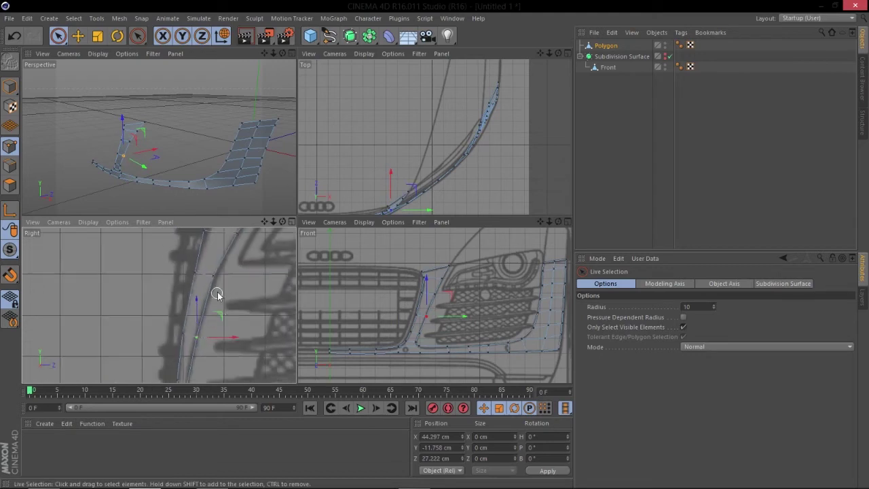
left_click(214, 275)
left_click_drag(227, 275, 232, 275)
Examine how the strut's upper end and the frame's lower front corner fit the side blueprint.
middle_click_drag(224, 288, 197, 346, "alt")
right_click_drag(210, 301, 216, 290, "alt")
left_click(239, 252)
left_click(241, 253)
scroll(219, 294, "down", 4)
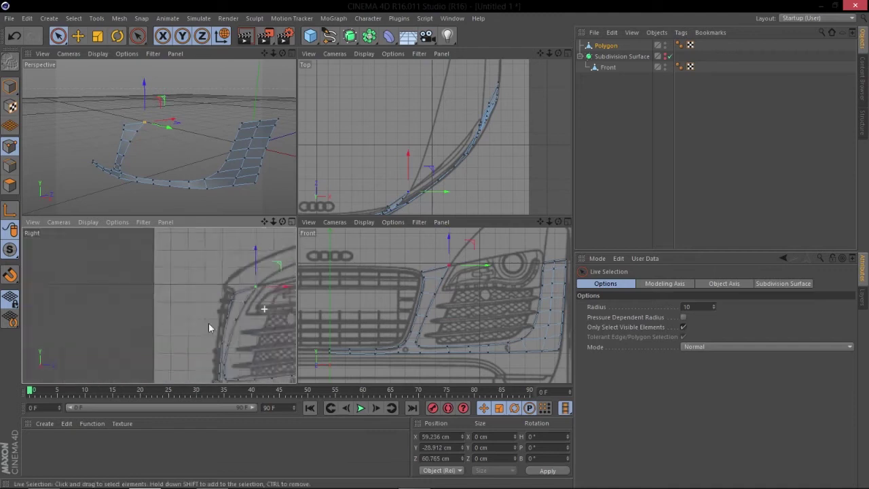
scroll(202, 323, "up", 5)
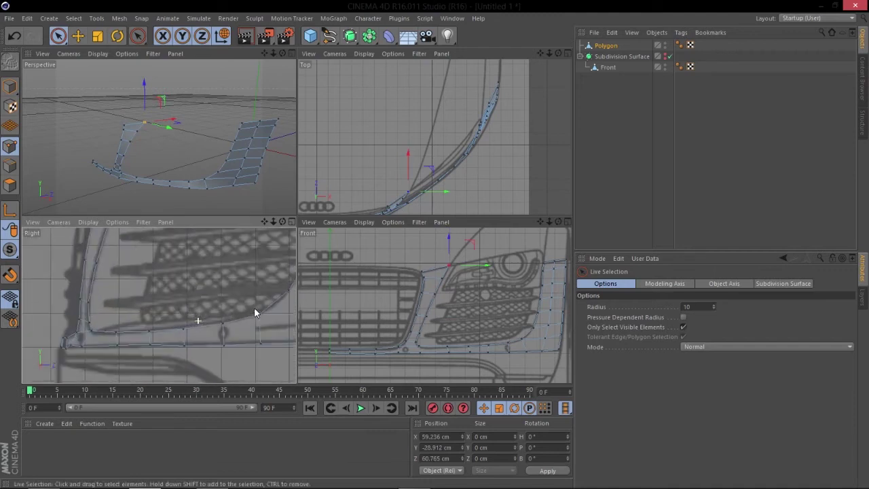
scroll(229, 305, "down", 2)
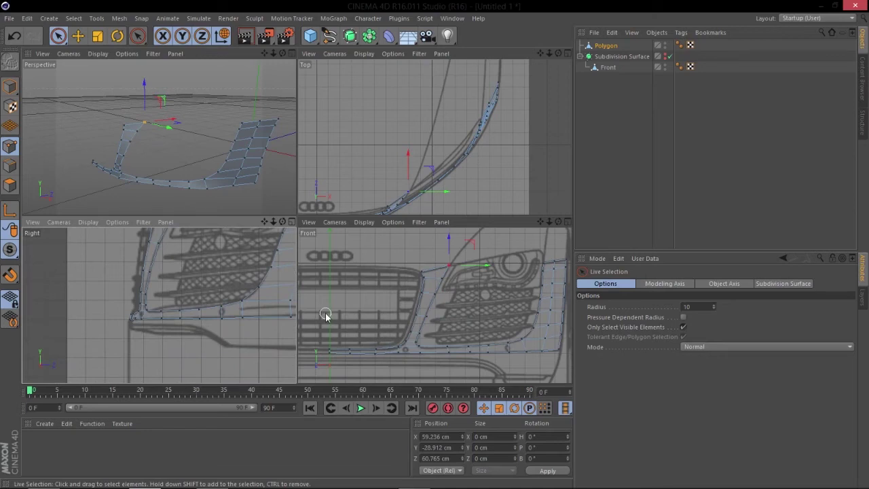
left_click_drag(220, 156, 202, 151, "alt")
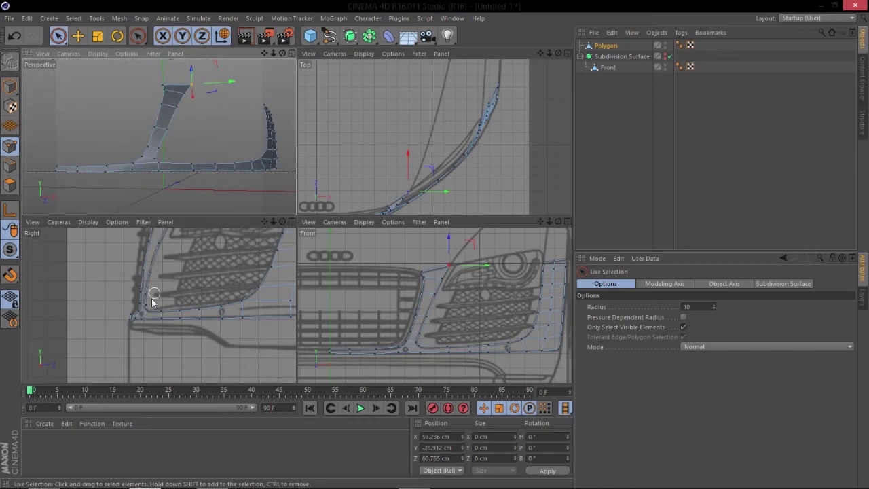
scroll(120, 328, "up", 2)
scroll(201, 334, "down", 2)
middle_click_drag(156, 148, 178, 166, "alt")
Extrude the lower bumper strip's bottom boundary edges, from the car's centre to the outer corner, with an offset of 2.2 cm.
left_click(11, 169)
right_click_drag(87, 188, 112, 187, "alt")
right_click_drag(168, 160, 153, 169, "alt")
scroll(157, 169, "up", 1)
mouse_move(146, 163)
left_mouse_down()
mouse_move(222, 161)
mouse_move(191, 182)
left_mouse_up()
left_click(192, 180, "shift")
left_click(232, 177, "shift")
left_click(248, 177, "shift")
left_click(270, 179, "shift")
mouse_move(270, 180)
left_mouse_down("alt")
mouse_move(246, 186)
mouse_move(173, 174)
mouse_move(180, 175)
left_mouse_up("alt")
left_click(224, 175, "shift")
left_click(219, 167, "shift")
right_click_drag(219, 170, 180, 177, "alt")
left_click_drag(180, 179, 224, 163, "alt")
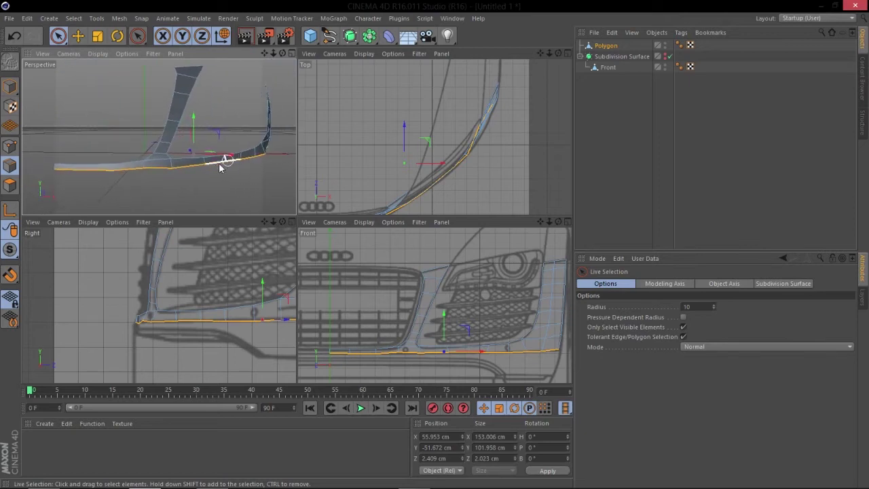
right_click(158, 339)
left_click(178, 419)
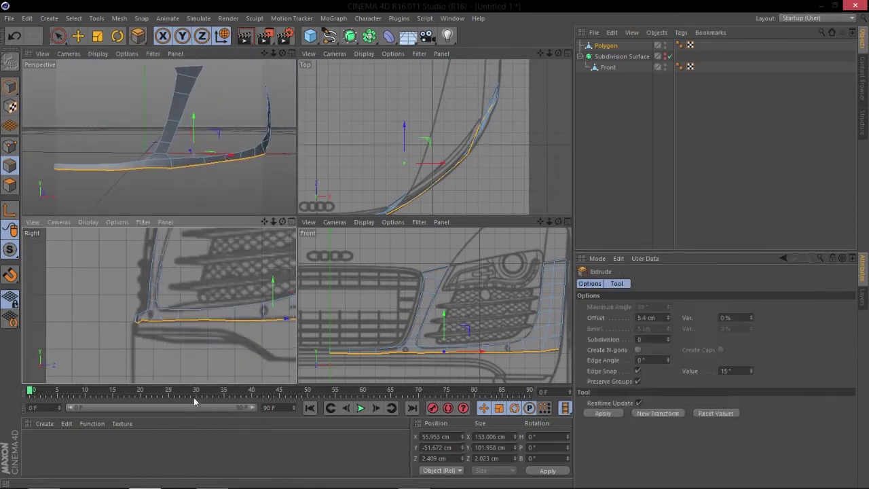
left_click_drag(184, 346, 189, 346)
Lower the strip's two bottom points nearest the car's centre onto the side blueprint, to about Z 0.4 and 0.15 cm.
left_click(9, 145)
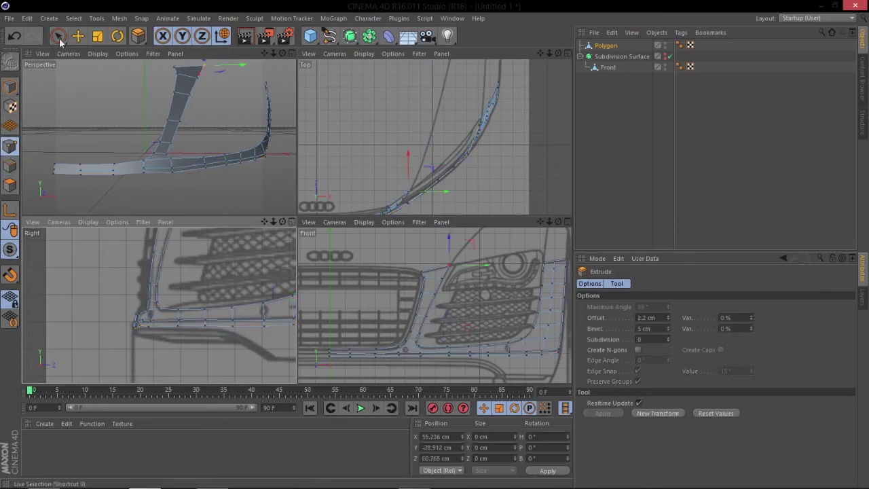
left_click(55, 169)
scroll(144, 319, "up", 6)
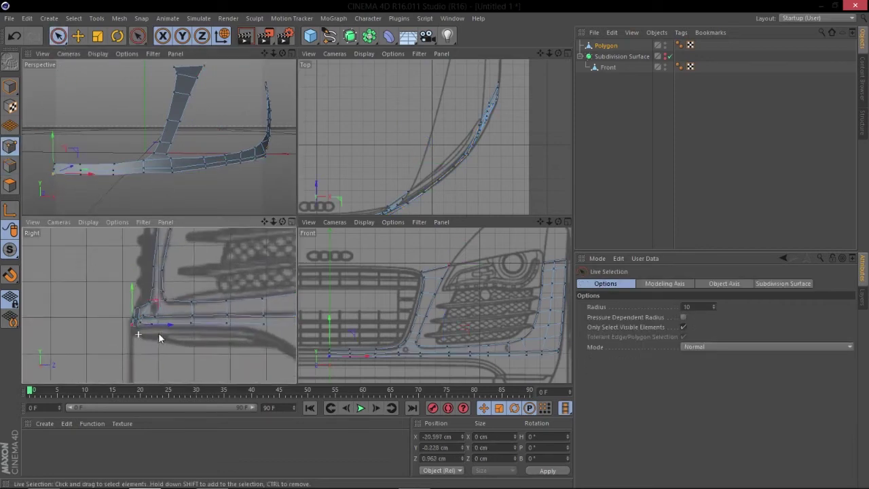
left_click(135, 304)
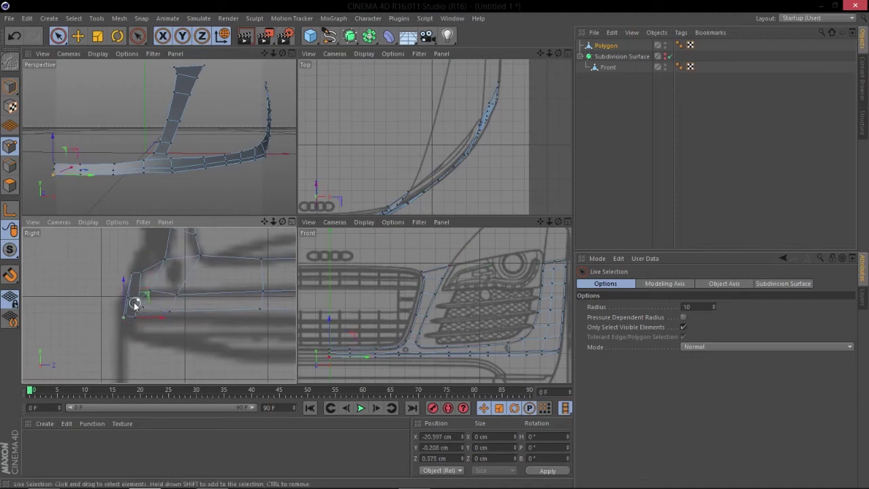
scroll(77, 196, "up", 5)
left_click(83, 159)
middle_click_drag(127, 165, 204, 171, "alt")
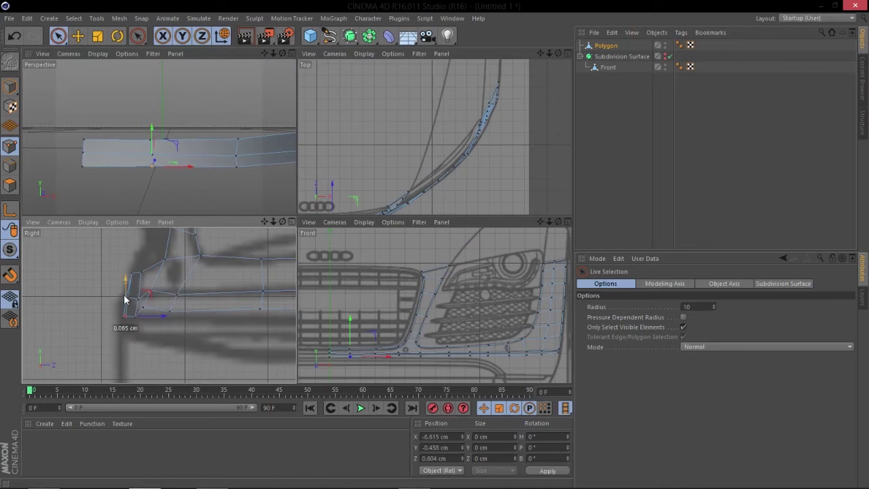
scroll(426, 334, "up", 8)
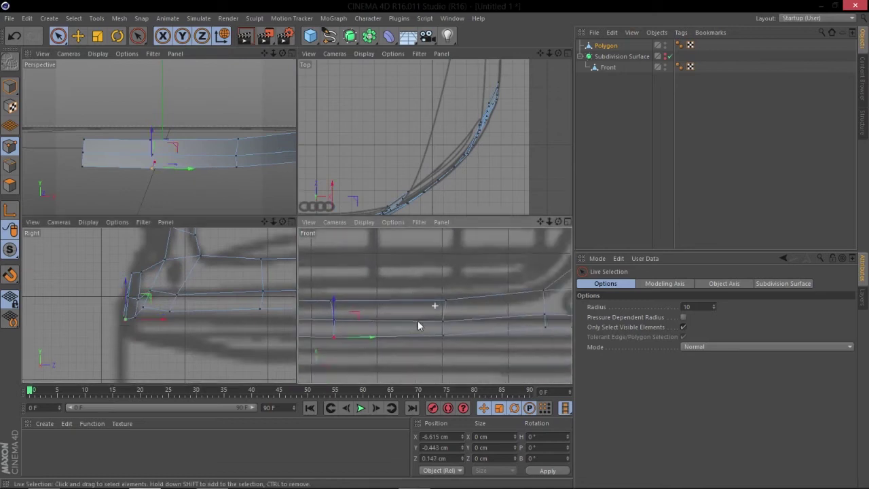
Lower the next three bottom points of the strip, up to the one below the strut at X about 40 cm, onto the front blueprint line.
left_click(440, 335)
left_click_drag(440, 311, 440, 312)
middle_click_drag(497, 304, 434, 305, "alt")
left_click(478, 328)
left_click_drag(479, 307, 480, 323)
middle_click_drag(480, 322, 439, 324, "alt")
left_click(438, 332)
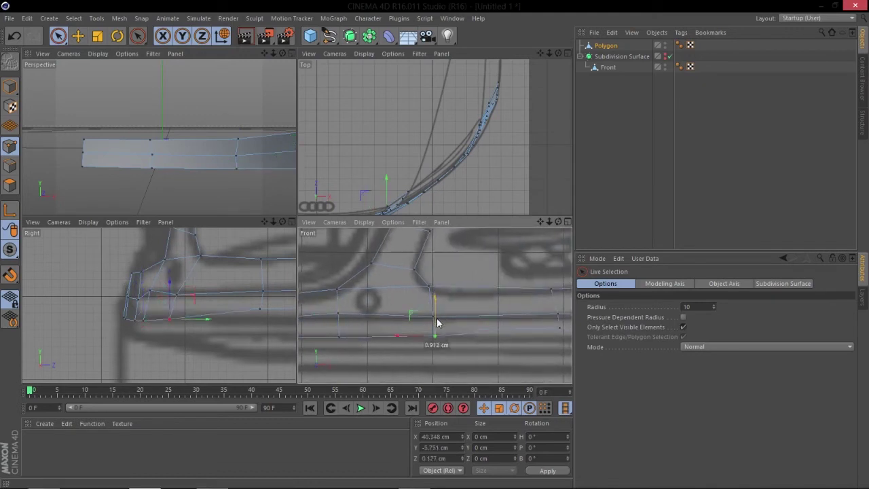
left_click(338, 314)
middle_click_drag(425, 312, 331, 314, "alt")
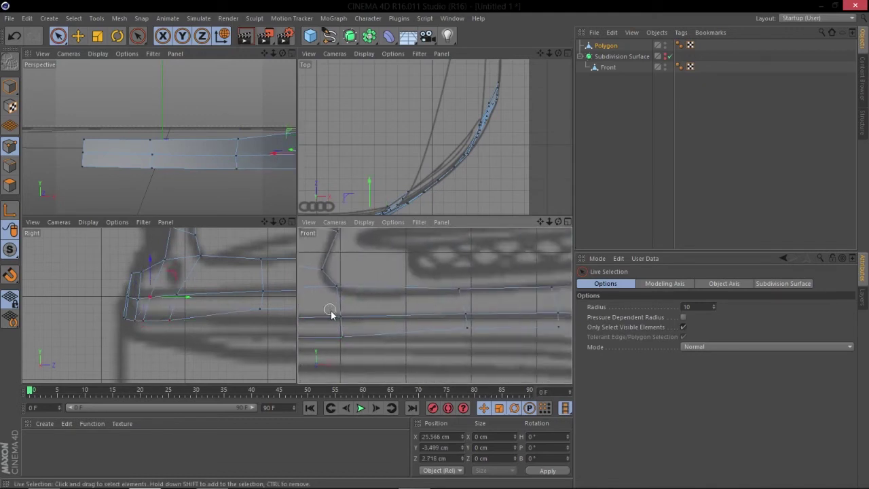
Lower the following three bottom points below the side grille onto the front blueprint line, the first two to about Z -0.8 and -1.5 cm.
left_click_drag(471, 315, 469, 325)
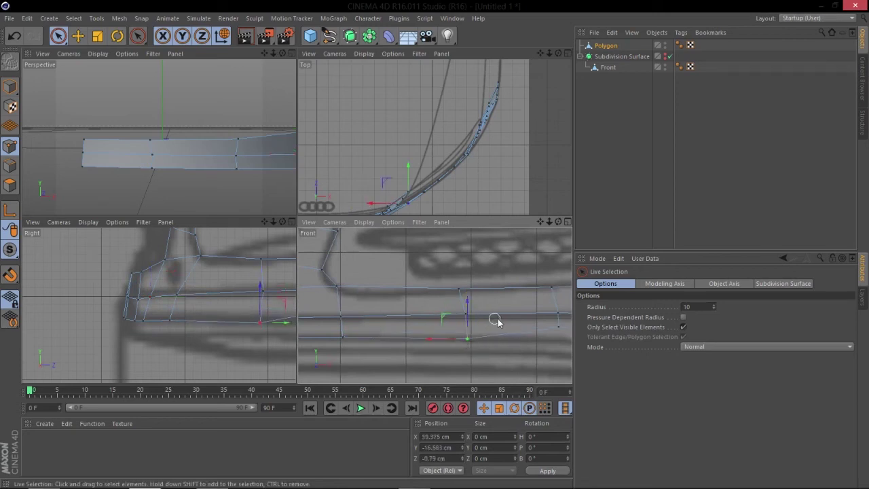
middle_click_drag(509, 323, 424, 326, "alt")
left_click_drag(473, 328, 473, 308)
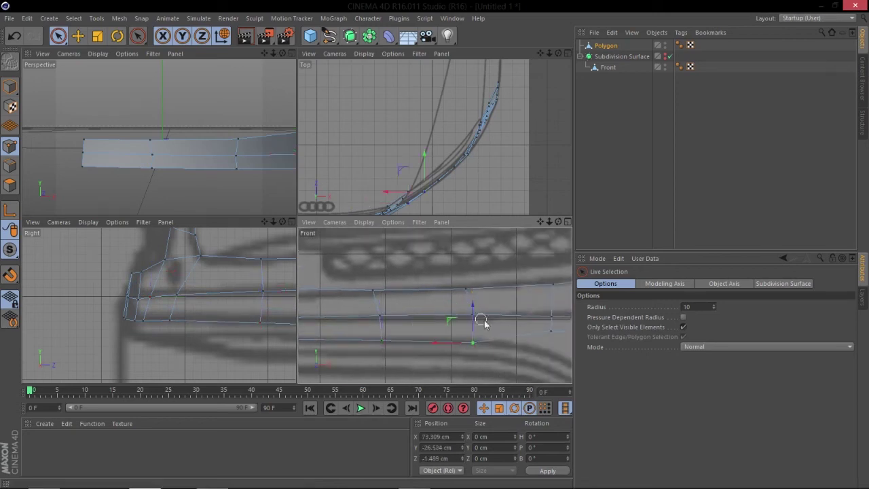
middle_click_drag(560, 337, 459, 332, "alt")
left_click(459, 327)
left_click_drag(450, 324, 450, 327)
Lower the four outermost bottom points so the strip's lower edge runs nearly level, ending at about Z -5 cm at the outer corner.
middle_click_drag(510, 334, 393, 297, "alt")
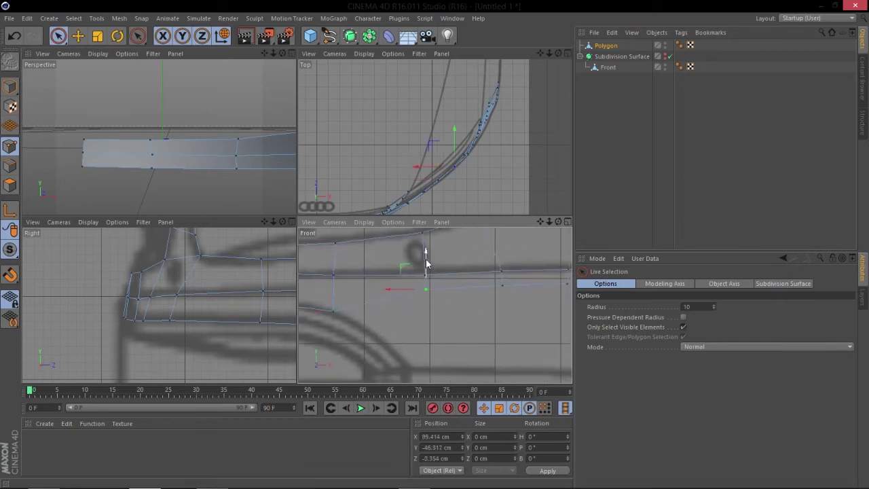
left_click_drag(429, 305, 430, 294)
right_click_drag(461, 289, 453, 310, "alt")
left_click(467, 292)
left_click_drag(476, 294, 476, 291)
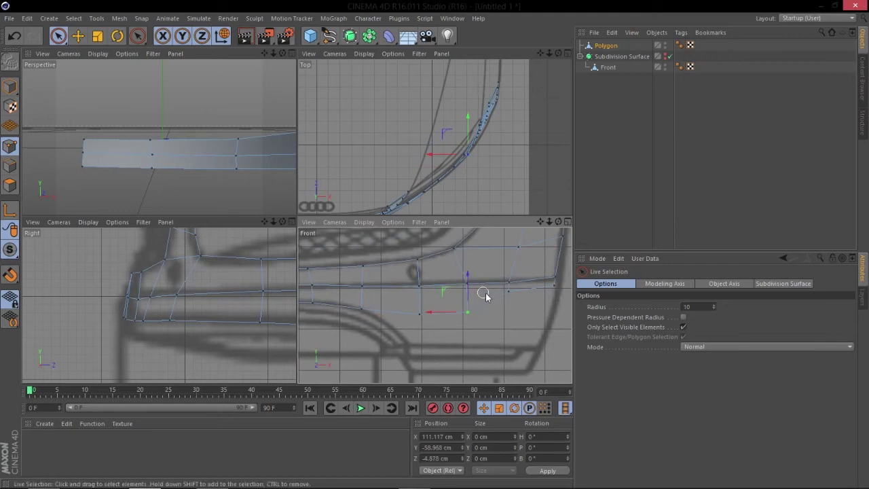
middle_click_drag(479, 288, 455, 294, "alt")
left_click(482, 296)
left_click_drag(487, 292, 487, 290)
scroll(470, 314, "down", 5)
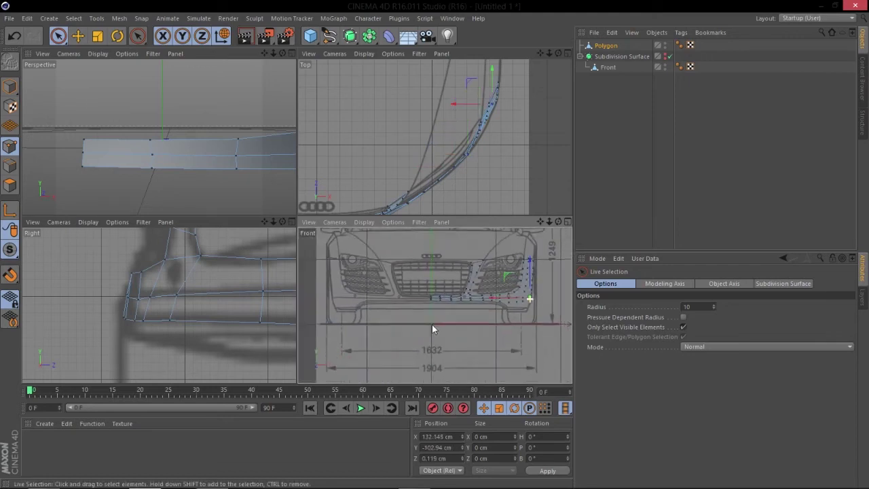
scroll(448, 319, "up", 4)
scroll(484, 313, "up", 3)
left_click_drag(501, 295, 503, 292)
Compare the strip's lower edge with the front and side blueprints.
scroll(461, 326, "down", 4)
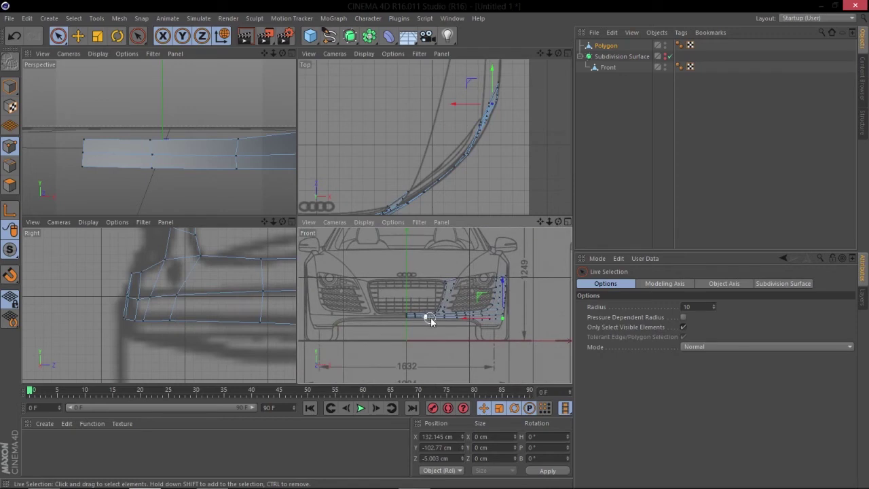
scroll(434, 319, "up", 8)
right_click_drag(440, 314, 459, 303, "alt")
right_click_drag(171, 303, 76, 336, "alt")
scroll(76, 335, "up", 5)
right_click_drag(109, 336, 109, 335, "alt")
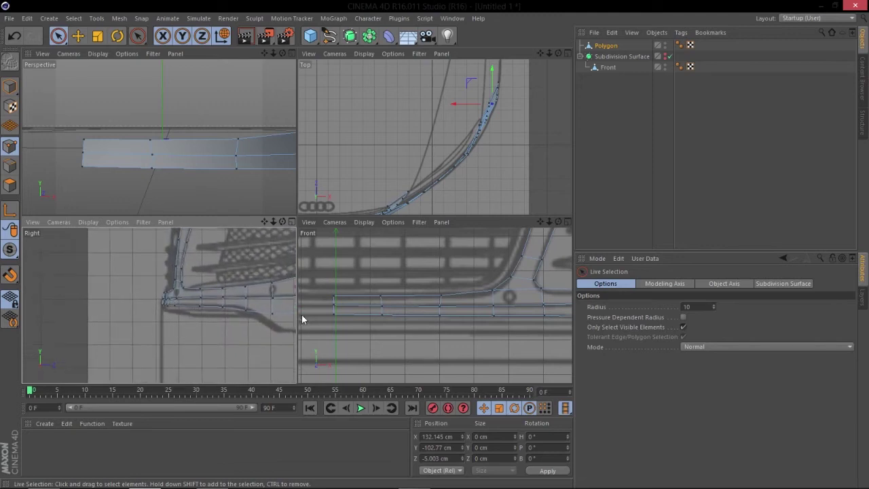
scroll(219, 324, "up", 3)
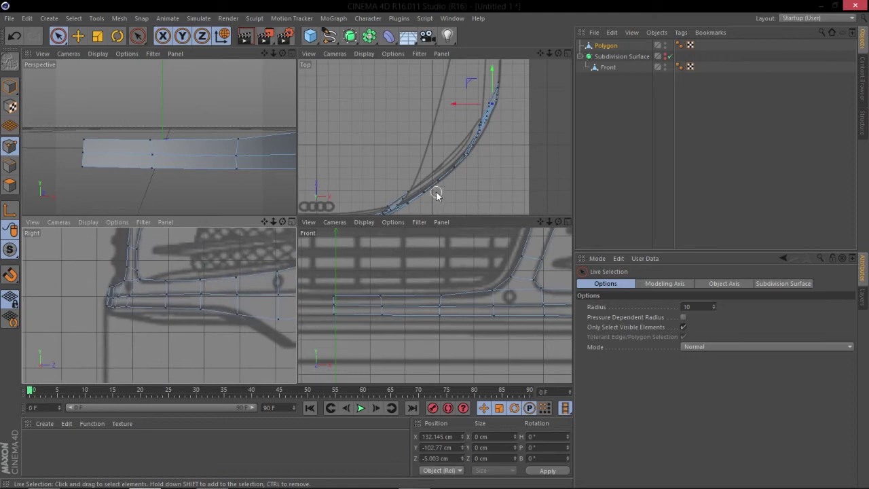
Extrude the strip's bottom edges from the car's centre to where the blueprint's lower bumper line starts curving down.
left_click(9, 166)
left_click(227, 313)
middle_click_drag(420, 172, 459, 122, "alt")
scroll(234, 170, "down", 4)
middle_click_drag(230, 175, 175, 172, "alt")
scroll(174, 171, "up", 2)
mouse_move(192, 170)
left_mouse_down("alt")
mouse_move(227, 169)
mouse_move(112, 173)
left_mouse_up("alt")
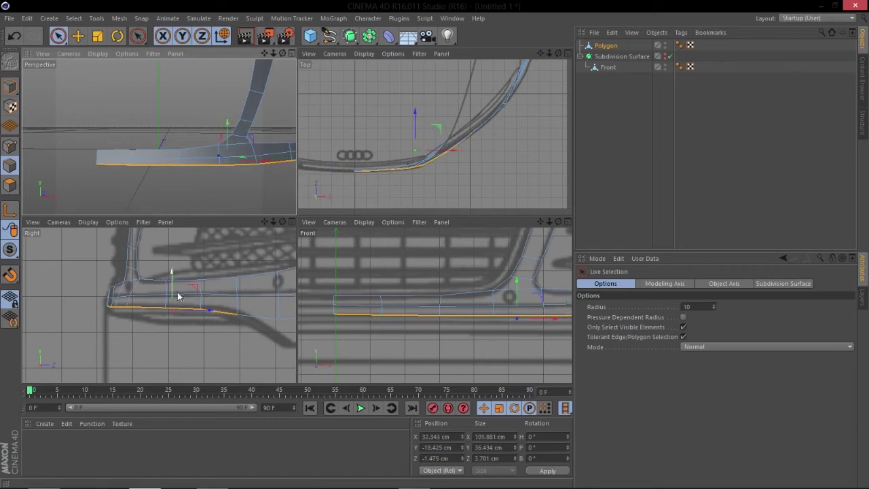
right_click(139, 338)
left_click(171, 413)
left_click_drag(189, 351, 203, 352)
Shift the four new bottom points nearest the car's centre backwards in the side view to curve the lip inward.
right_click_drag(114, 303, 155, 304, "alt")
left_click(9, 146)
left_click(57, 36)
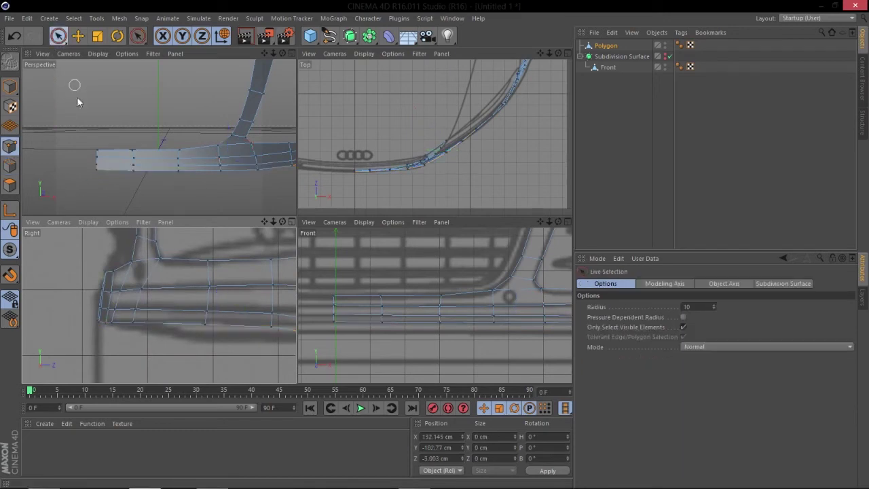
left_click(94, 170)
left_click_drag(123, 327, 129, 325)
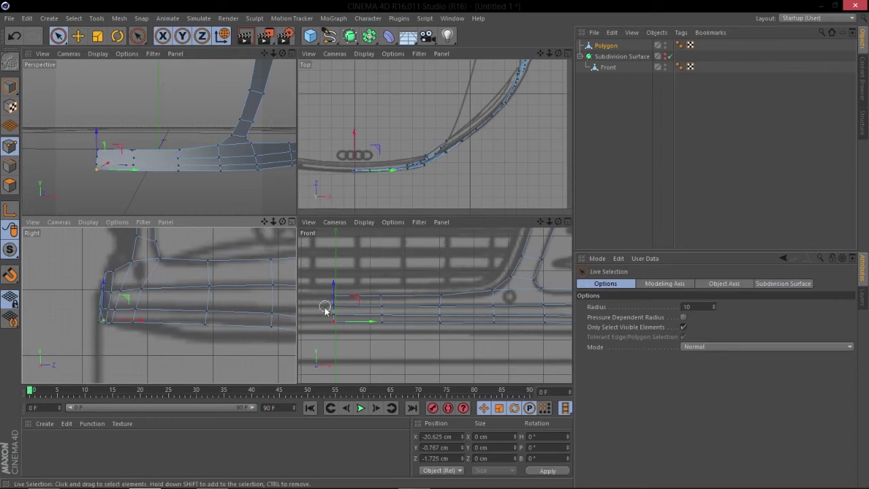
left_click(381, 323)
left_click_drag(128, 326, 139, 324)
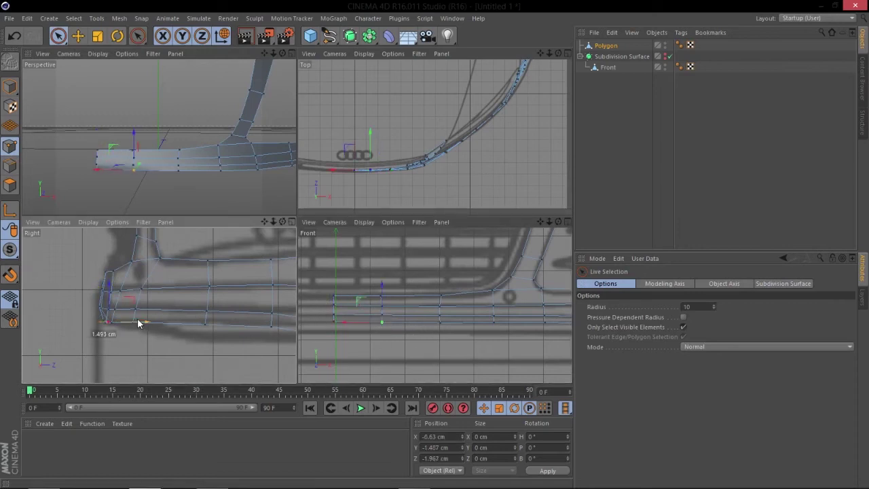
left_click(440, 322)
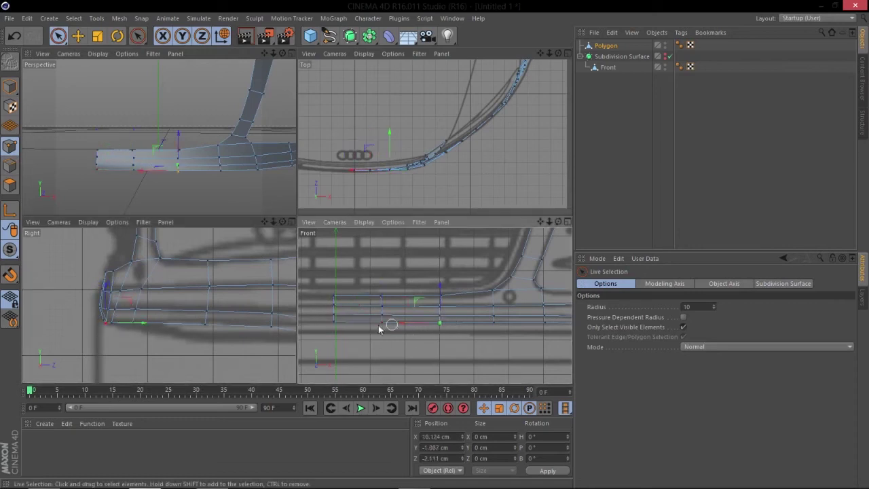
left_click_drag(123, 325, 149, 327)
left_click(493, 323)
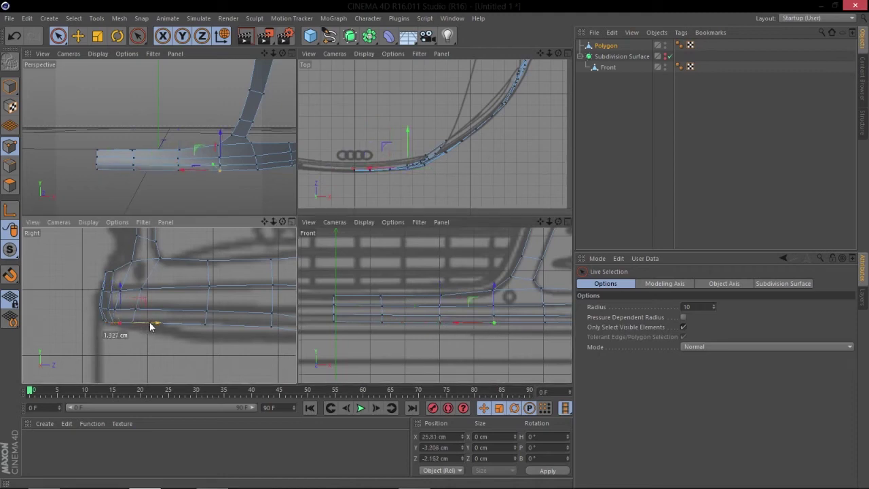
Shift the next two new bottom points, at X about 41 and 59 cm, backwards to continue the inward curve.
middle_click_drag(533, 332, 458, 333, "alt")
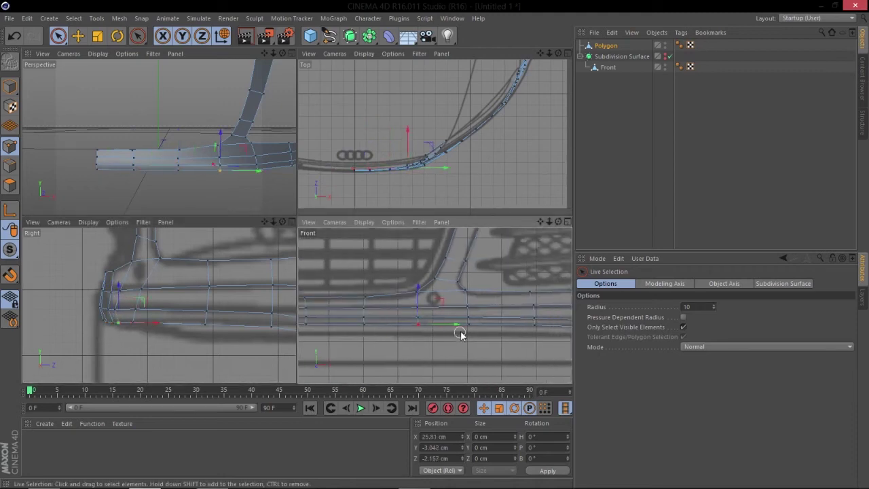
right_click_drag(459, 333, 488, 331, "alt")
left_click(468, 322)
left_click_drag(145, 327, 210, 326)
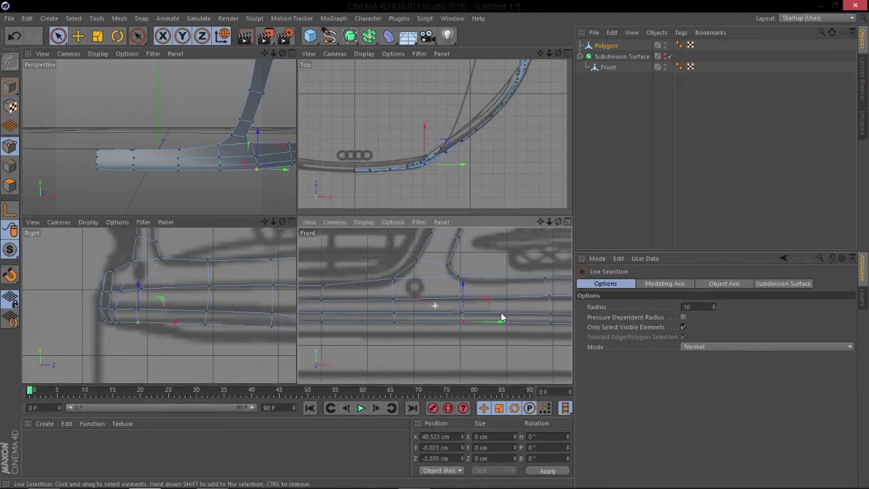
middle_click_drag(517, 314, 407, 322, "alt")
left_click(445, 331)
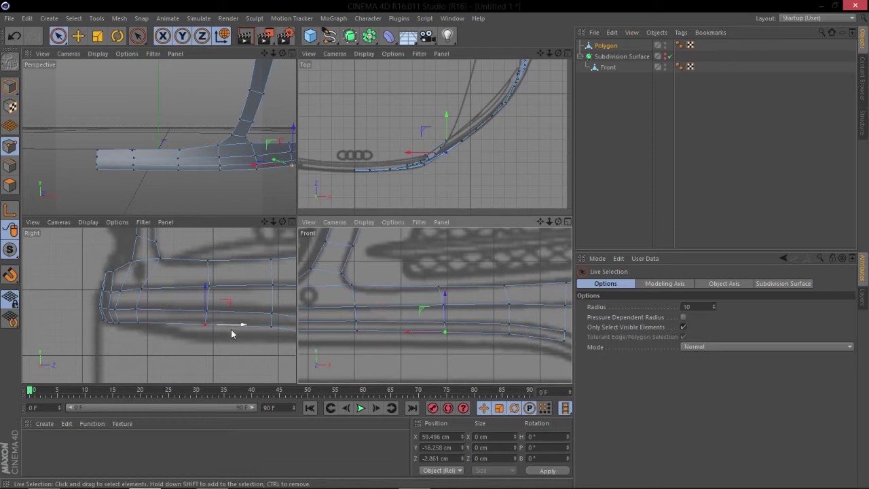
left_click_drag(231, 331, 237, 329)
Adjust the height of the last two extruded bottom points to the front blueprint's curve, to about Z -3.8 and -6 cm.
middle_click_drag(434, 305, 340, 278, "alt")
left_click(429, 308)
left_click_drag(433, 293, 433, 293)
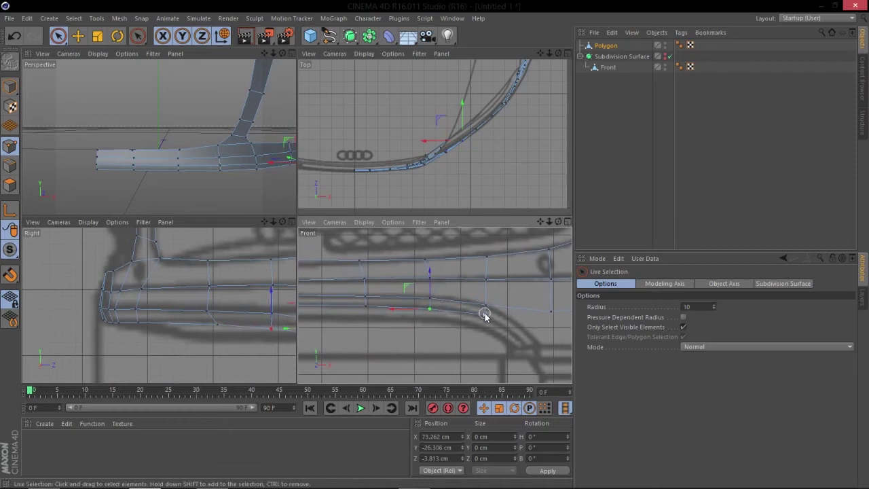
left_click_drag(486, 300, 486, 298)
Examine the extended lower strip in perspective and against the front blueprint.
scroll(395, 330, "down", 5)
scroll(386, 331, "up", 5)
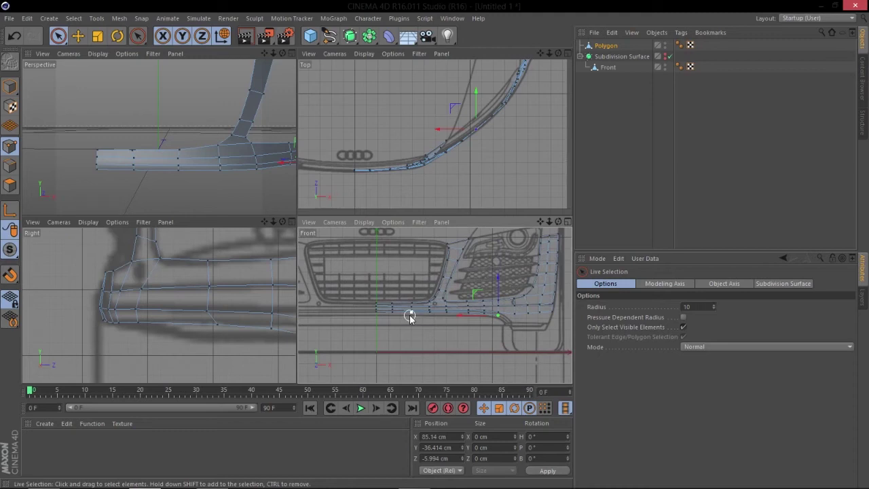
left_click_drag(247, 179, 277, 155, "alt")
right_click_drag(277, 154, 206, 149, "alt")
left_click_drag(207, 149, 109, 100, "alt")
right_click_drag(210, 188, 231, 183, "alt")
left_click_drag(231, 182, 203, 202, "alt")
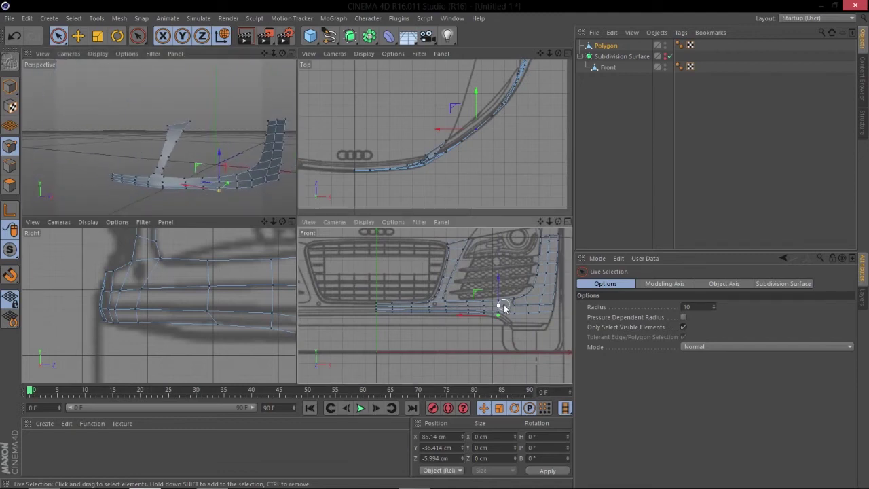
scroll(500, 305, "up", 5)
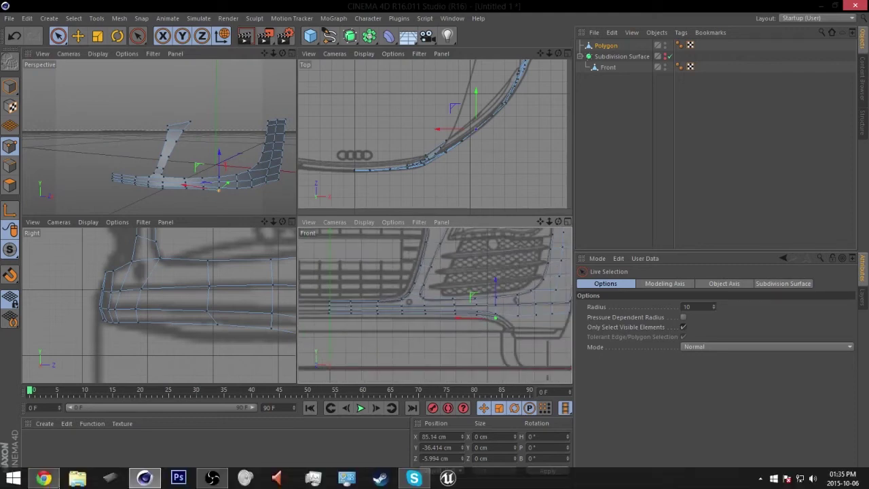
Switch to Chrome, study the lower bumper in the 2012 Audi R8 reference photo, and return to Cinema 4D.
left_click(43, 474)
left_click(252, 7)
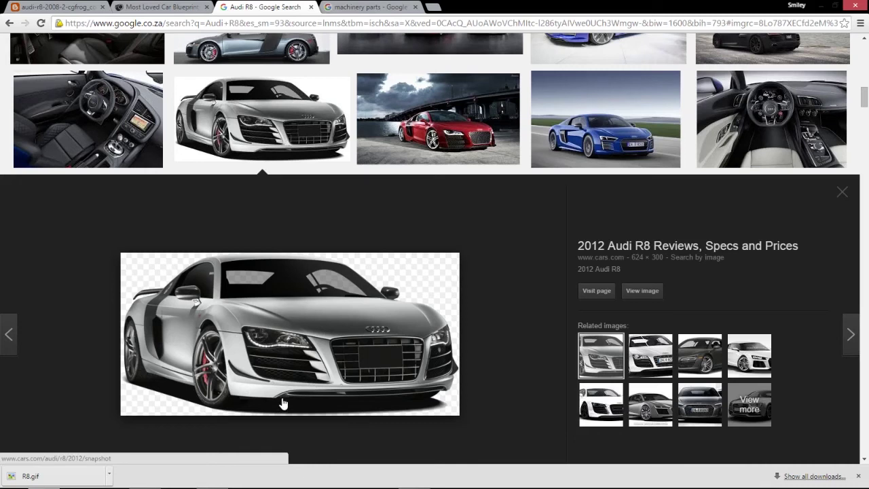
mouse_move(414, 479)
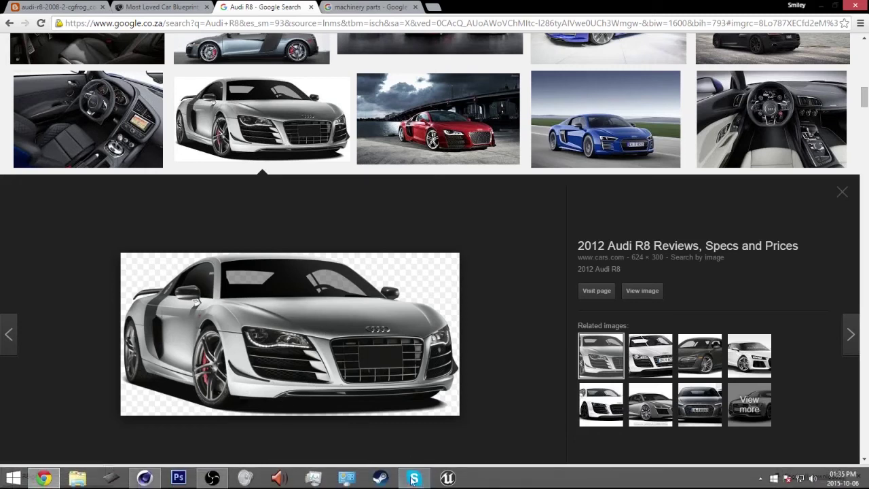
left_click(154, 480)
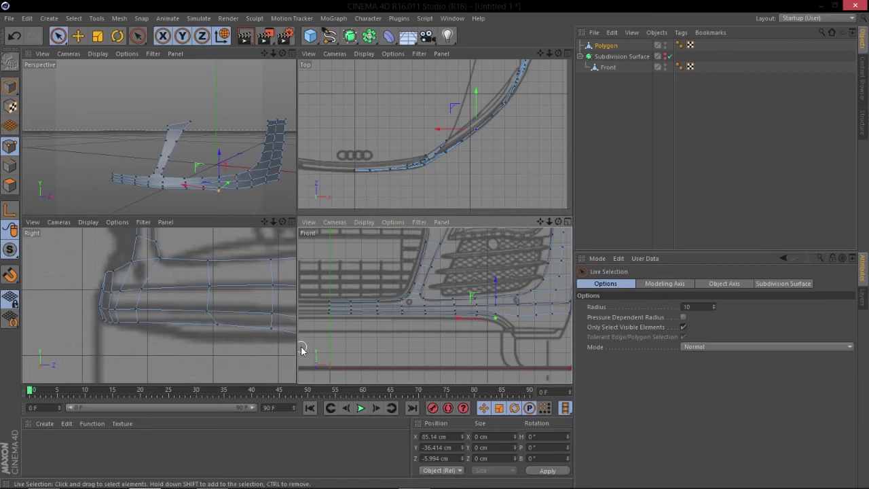
left_click(44, 482)
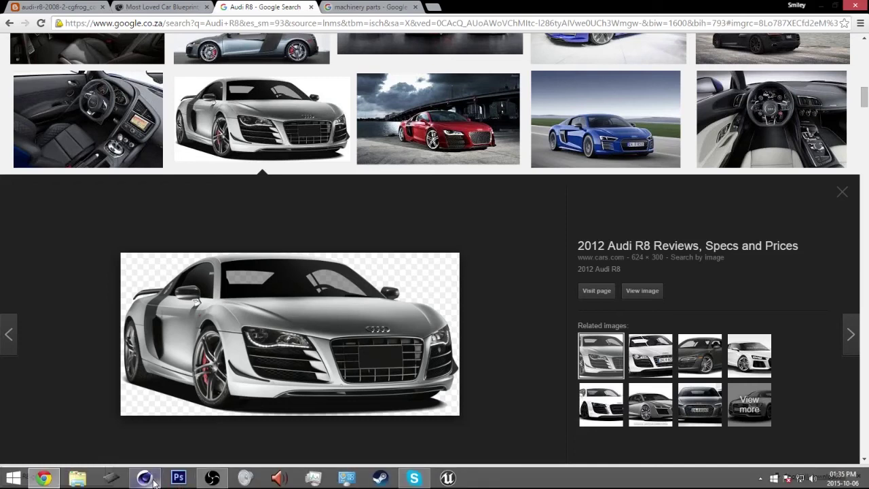
mouse_move(143, 479)
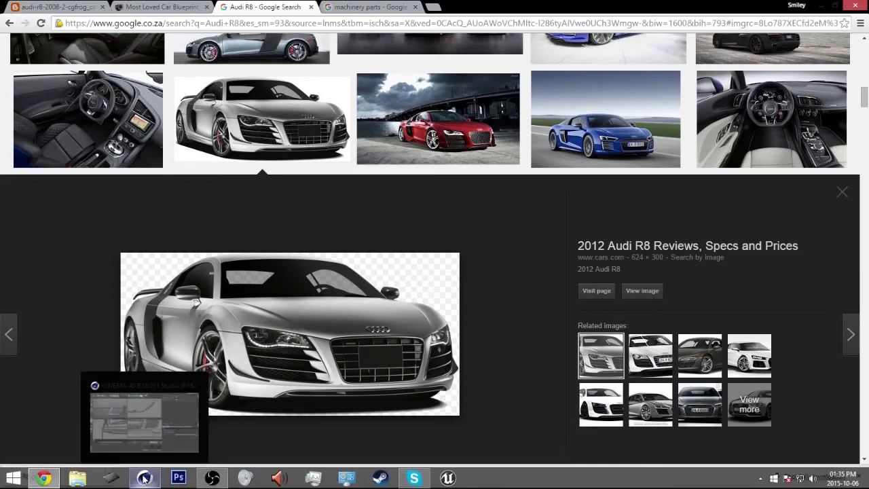
left_click(144, 478)
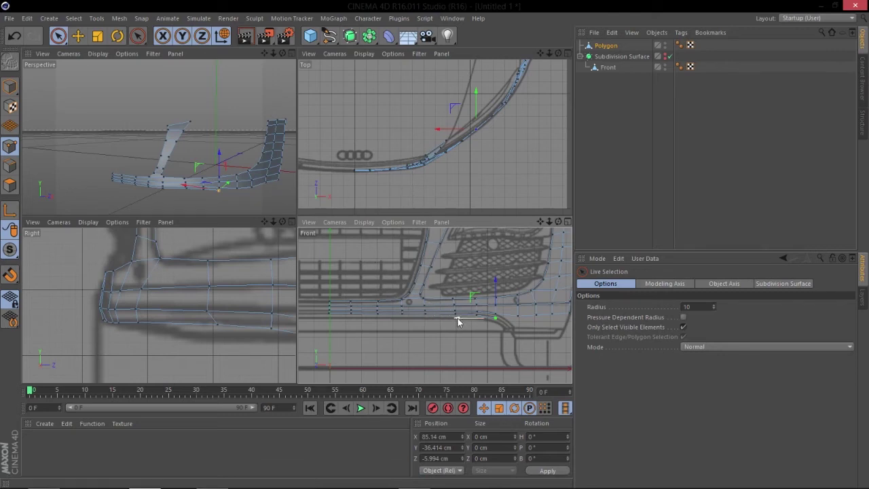
Examine the strip's outer corner against the front blueprint where the lower bumper line curves downward.
scroll(503, 315, "up", 2)
middle_click_drag(503, 314, 461, 321, "alt")
right_click_drag(461, 321, 493, 322, "alt")
middle_click_drag(493, 322, 465, 319, "alt")
right_click_drag(466, 319, 493, 321, "alt")
middle_click_drag(493, 322, 431, 321, "alt")
right_click_drag(430, 321, 403, 334, "alt")
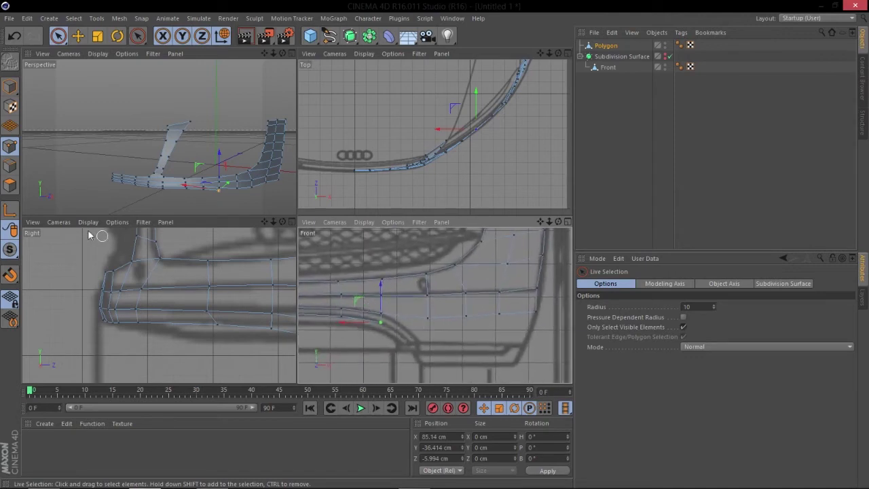
Extrude the bottom edges of the strip's outer corner downward by 7.2 cm in the front view.
left_click(9, 165)
left_click_drag(393, 322, 512, 316)
right_click(513, 349)
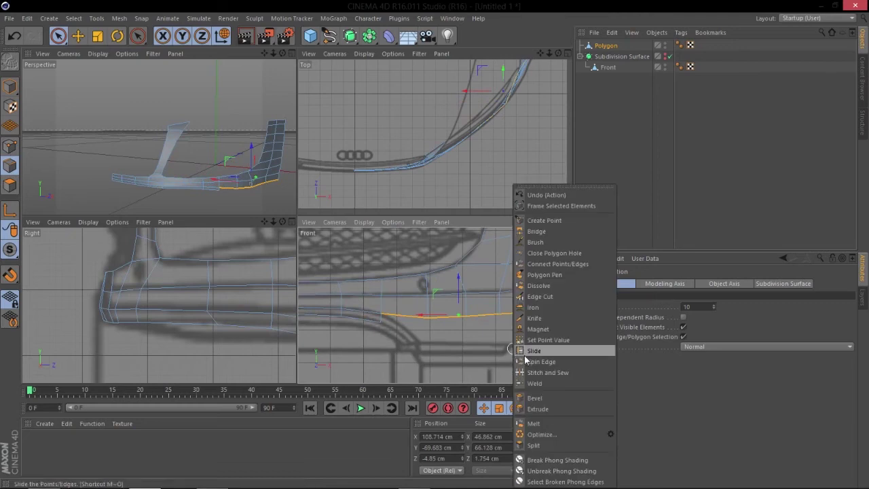
left_click(537, 408)
left_click_drag(484, 372, 476, 372)
left_click(9, 146)
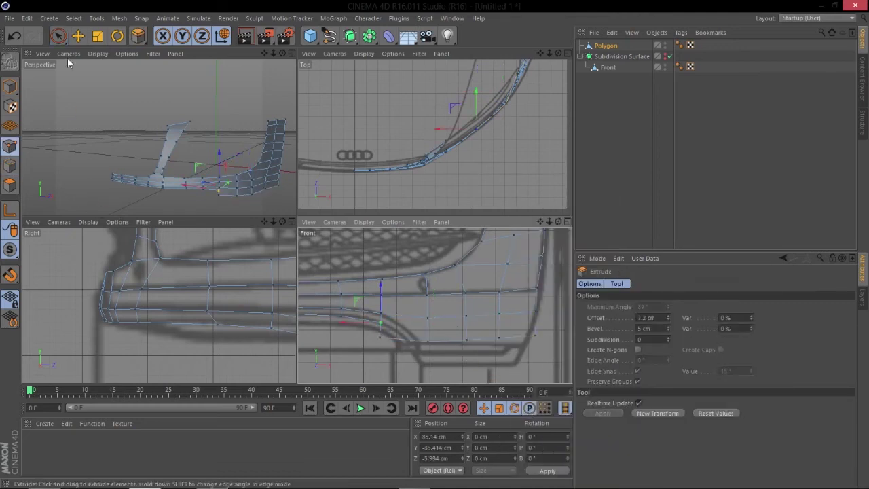
Fit the outer corner's new bottom points to the front blueprint's lower bumper line, at about Z -13 cm.
key("space")
left_click(535, 343)
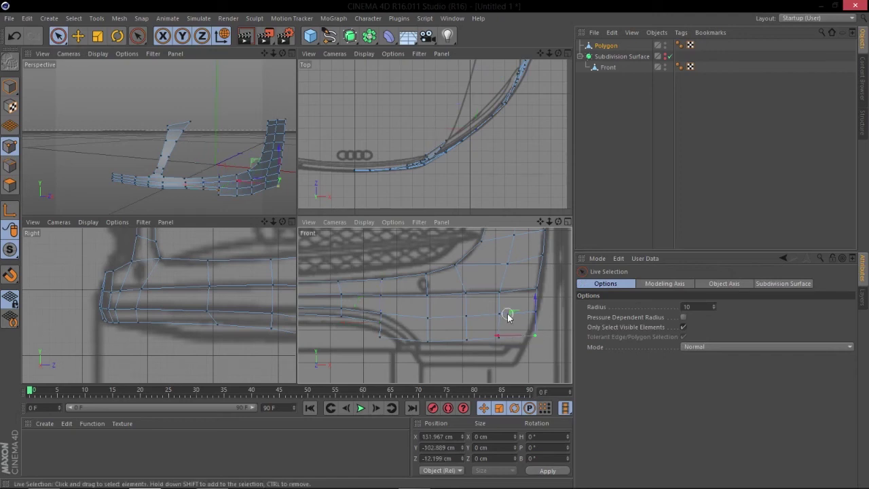
left_click(498, 344)
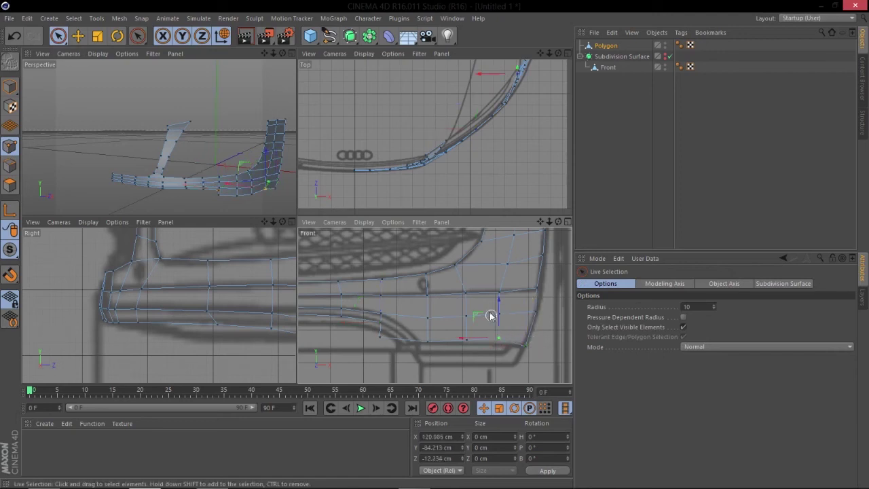
left_click(442, 325)
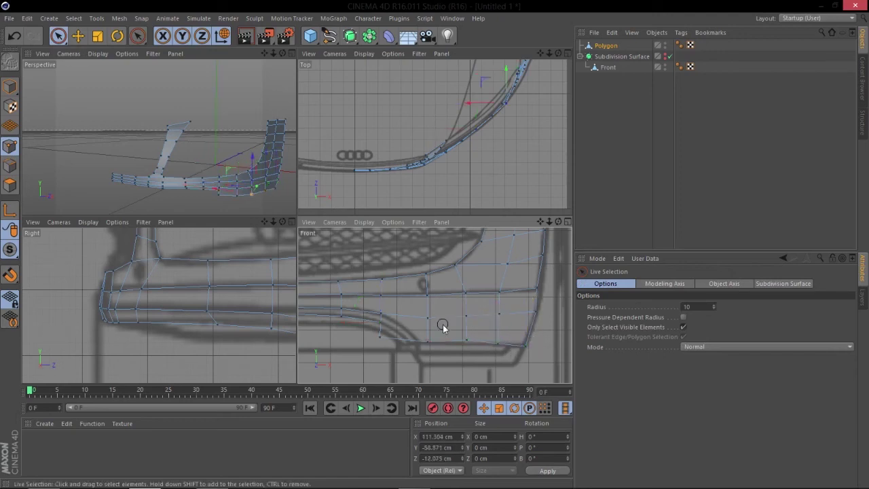
left_click(471, 343)
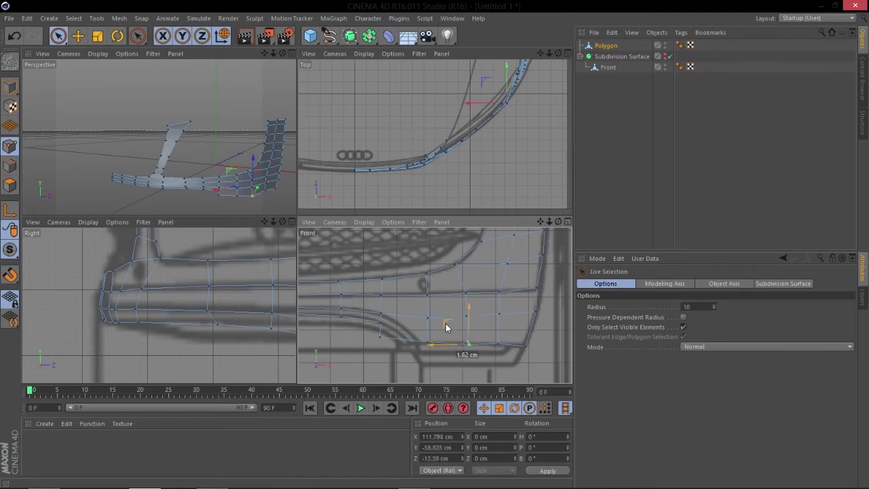
left_click(429, 345)
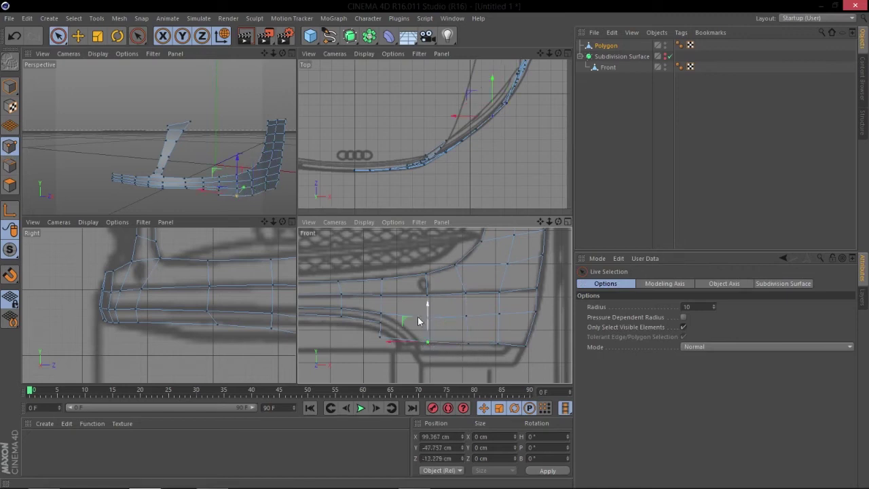
left_click(428, 343)
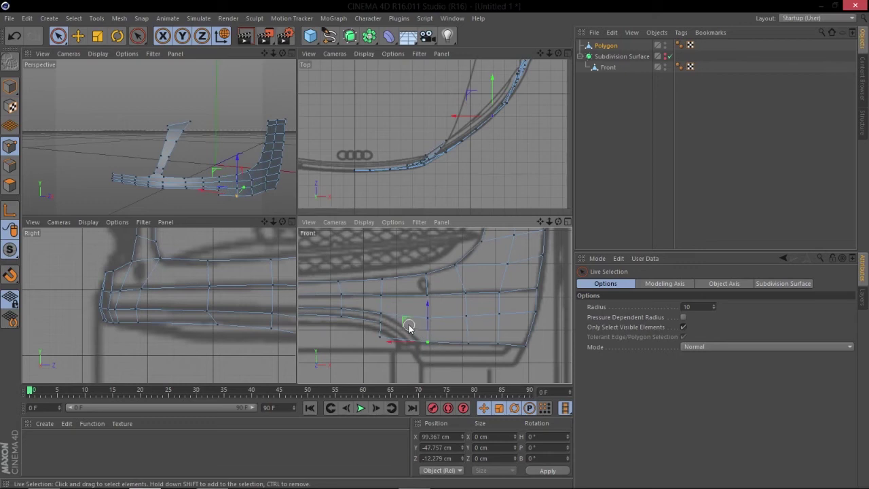
mouse_move(405, 320)
left_mouse_down()
mouse_move(417, 320)
mouse_move(410, 326)
left_mouse_up()
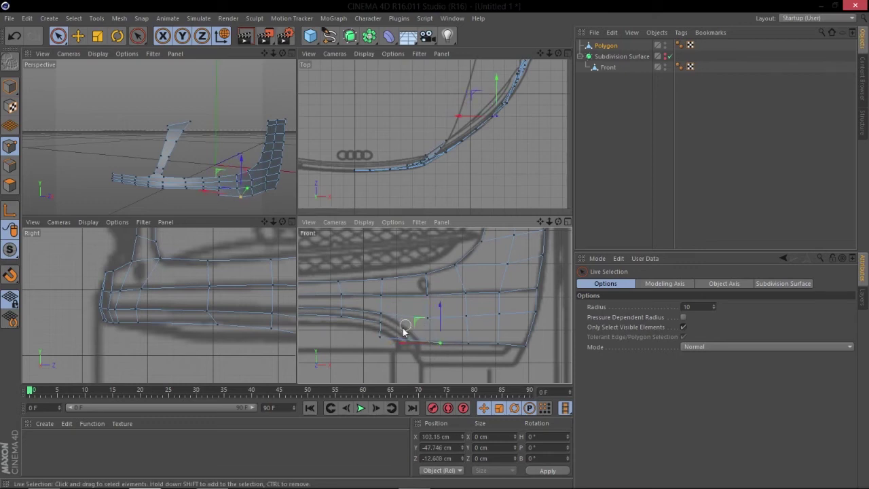
Move the innermost new point to about X 97.6, Z -12.3 cm and align the outer side points with the front blueprint's outline.
left_click(378, 338)
left_click_drag(361, 312, 397, 325)
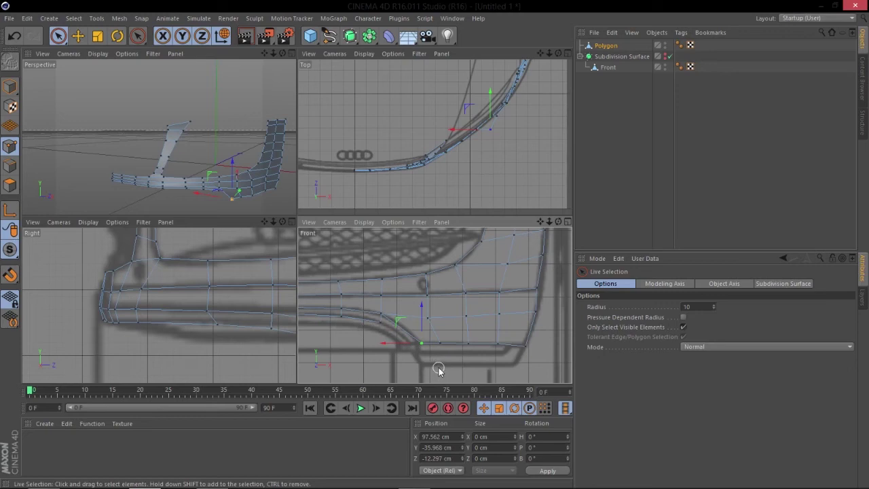
left_click_drag(526, 348, 503, 348)
left_click(534, 311)
left_click(541, 289)
left_click_drag(537, 291, 509, 296)
left_click(523, 348)
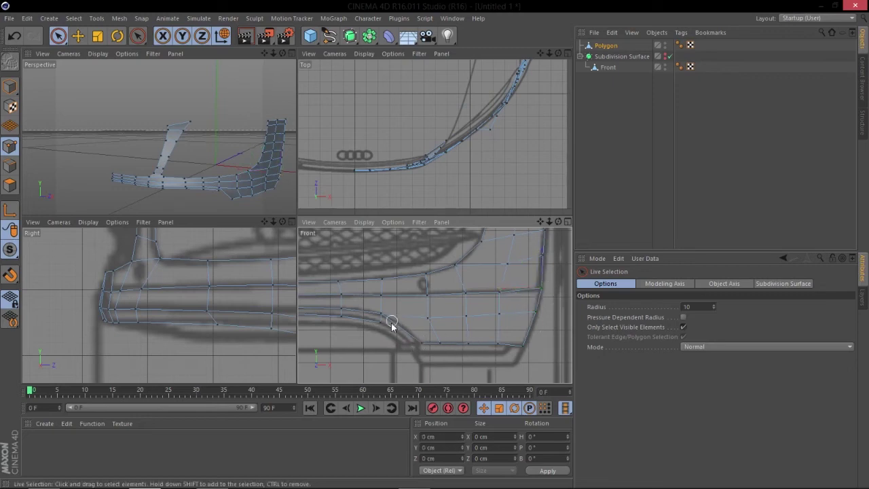
Add a polygon along the downward curve with the Polygon Pen and fit its points to the front blueprint's curved line.
right_click(374, 364)
left_click(398, 265)
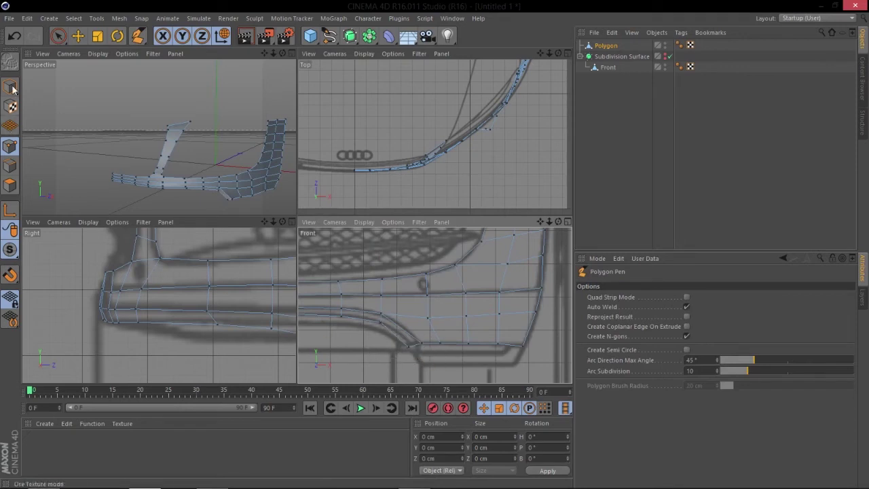
left_click(59, 37)
left_click(413, 346)
scroll(413, 347, "up", 3)
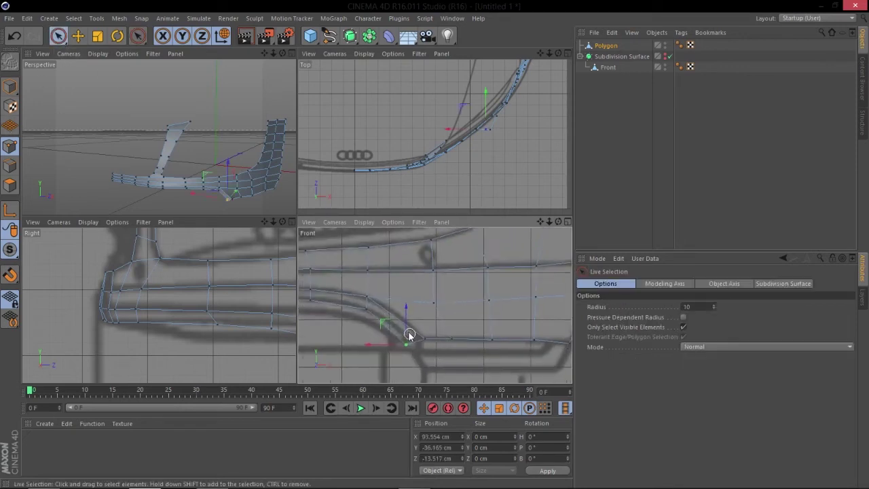
left_click(367, 309)
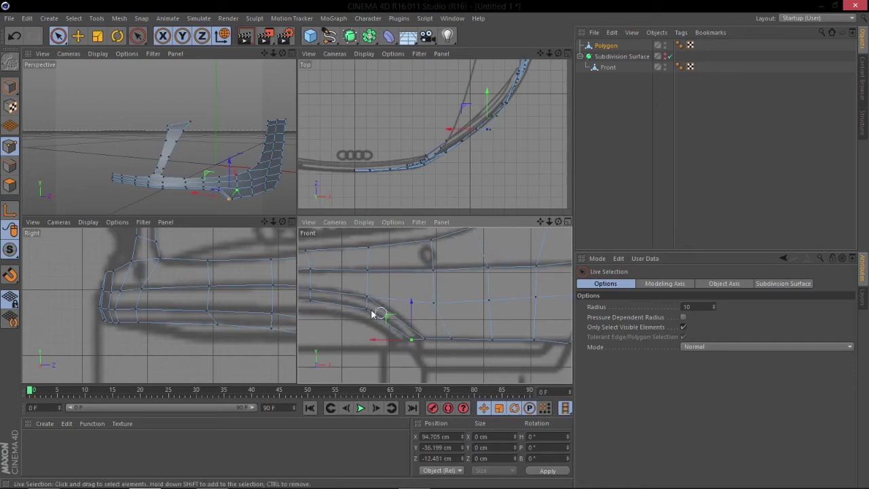
left_click(346, 288)
scroll(417, 333, "down", 5)
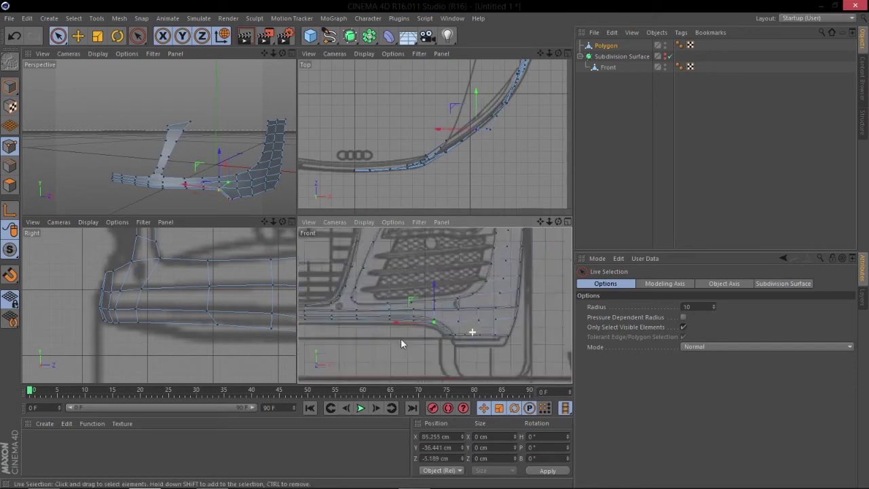
Shift the bottom points at the end of the downward curve in depth to match the side blueprint, the first two to about Y -49 cm.
left_click_drag(272, 167, 163, 154, "alt")
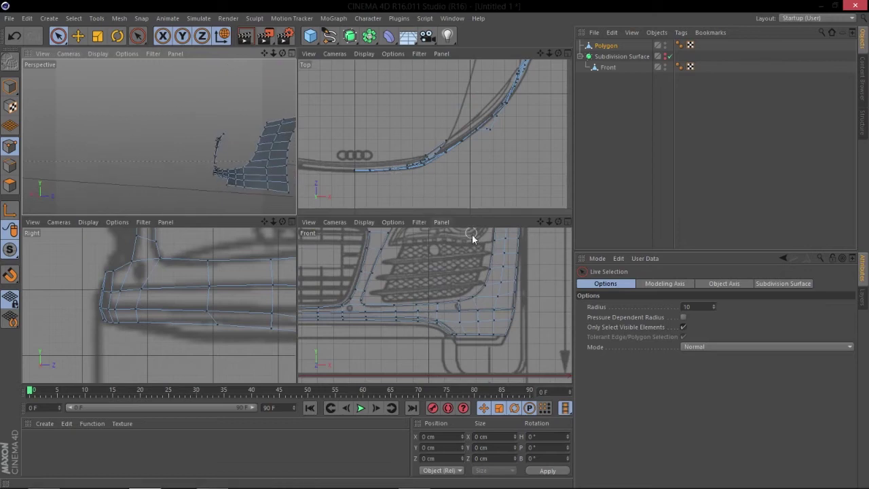
left_click_drag(239, 320, 138, 351, "alt")
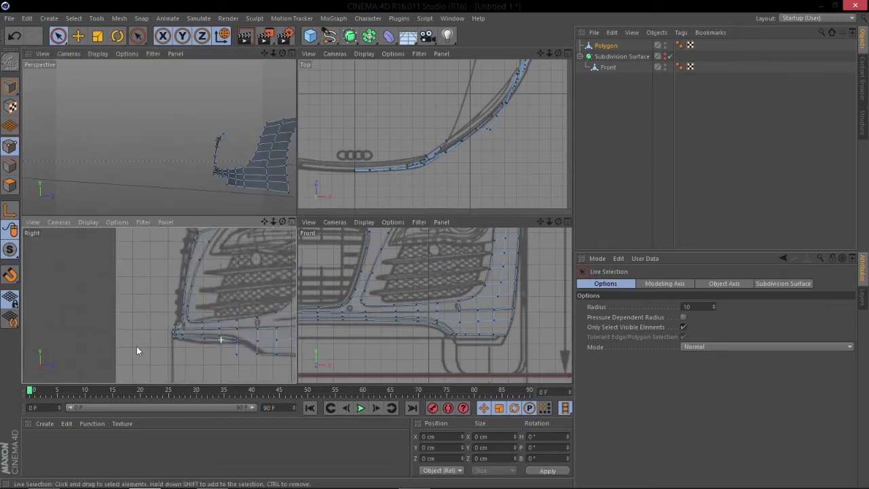
scroll(460, 346, "up", 3)
left_click(449, 330)
scroll(275, 349, "up", 4)
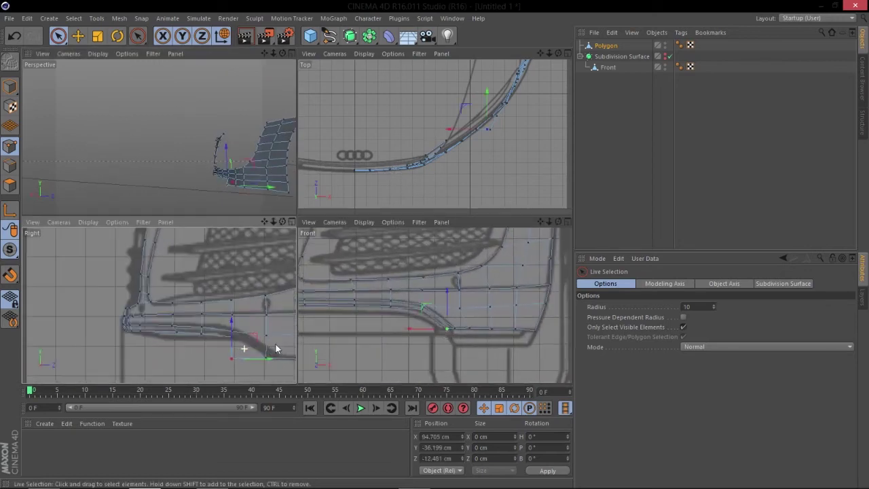
mouse_move(268, 361)
left_mouse_down()
mouse_move(296, 360)
mouse_move(266, 358)
left_mouse_up()
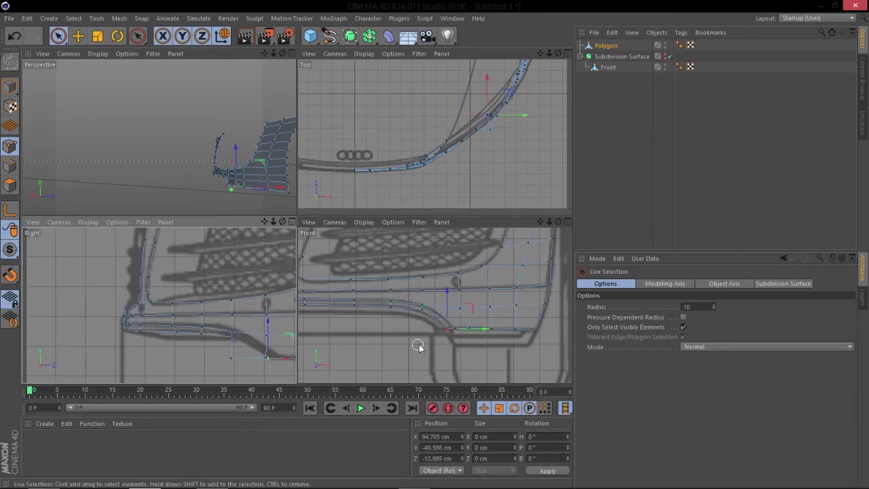
scroll(444, 338, "up", 4)
left_click(454, 315)
left_click_drag(274, 358, 311, 358)
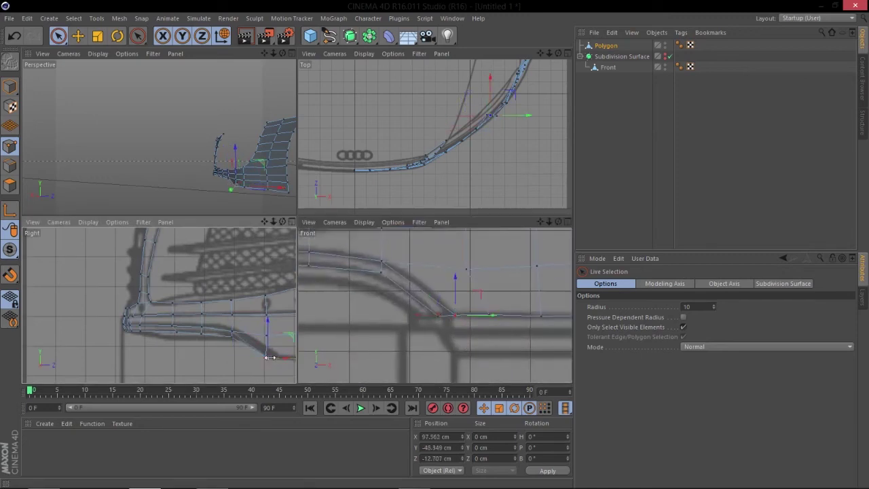
left_click(491, 325)
scroll(213, 330, "up", 2)
left_click_drag(242, 349, 255, 349)
Adjust the depth of the next points along the corner's lower edge and the row above to the side blueprint.
middle_click_drag(497, 301, 434, 305, "alt")
right_click_drag(213, 313, 185, 317, "alt")
scroll(188, 324, "down", 2)
left_click(475, 321)
left_click_drag(227, 338, 242, 338)
left_click(198, 324)
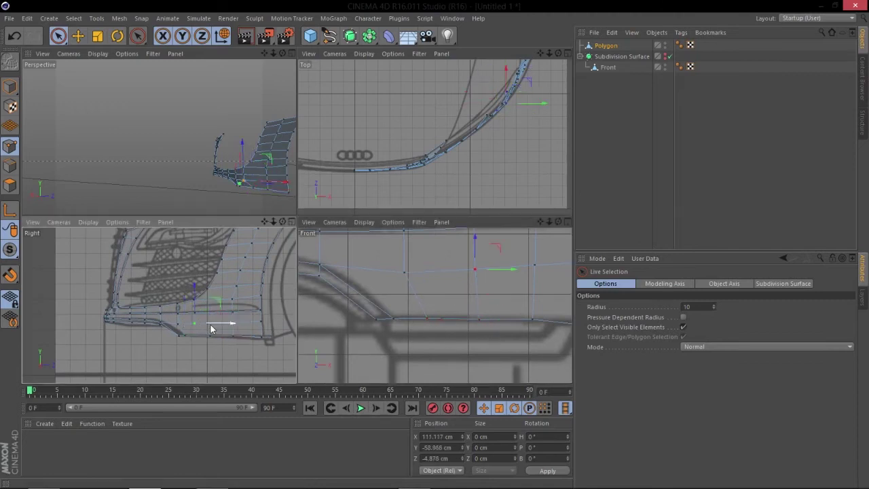
left_click(480, 320)
left_click(528, 322)
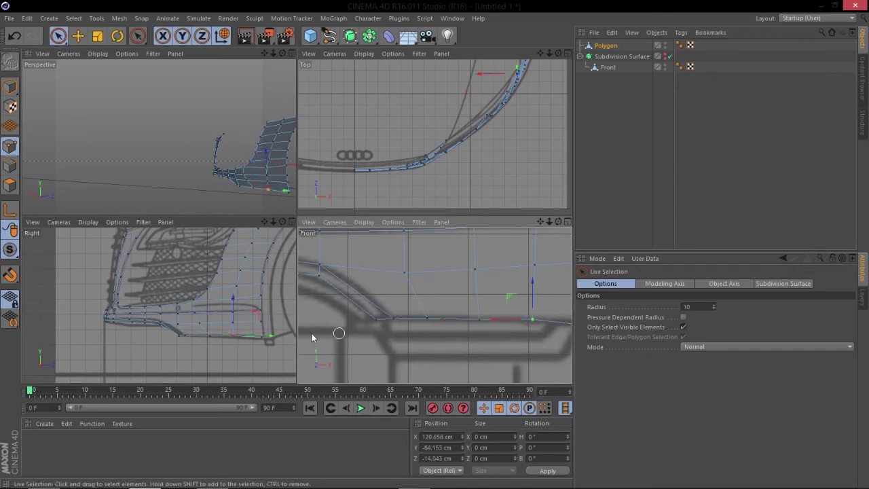
Examine the extended outer corner against the side and front blueprints and in an enlarged perspective view.
middle_click_drag(283, 340, 206, 335, "alt")
middle_click_drag(526, 318, 383, 318, "alt")
right_click_drag(425, 323, 374, 332, "alt")
middle_click_drag(377, 329, 462, 343, "alt")
mouse_move(253, 168)
left_mouse_down("alt")
mouse_move(387, 171)
mouse_move(252, 167)
mouse_move(239, 196)
mouse_move(159, 149)
mouse_move(267, 171)
left_mouse_up("alt")
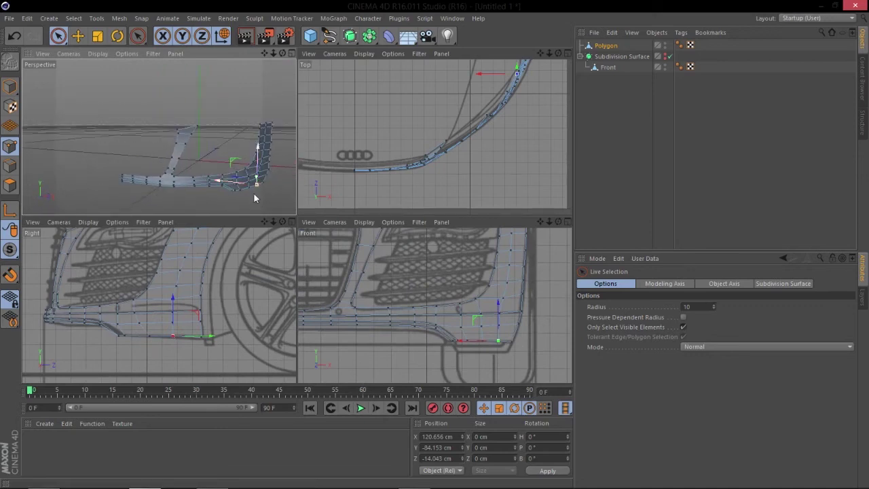
scroll(225, 288, "down", 5)
right_click_drag(246, 279, 295, 277, "alt")
middle_click(246, 183)
left_click_drag(296, 221, 248, 230, "alt")
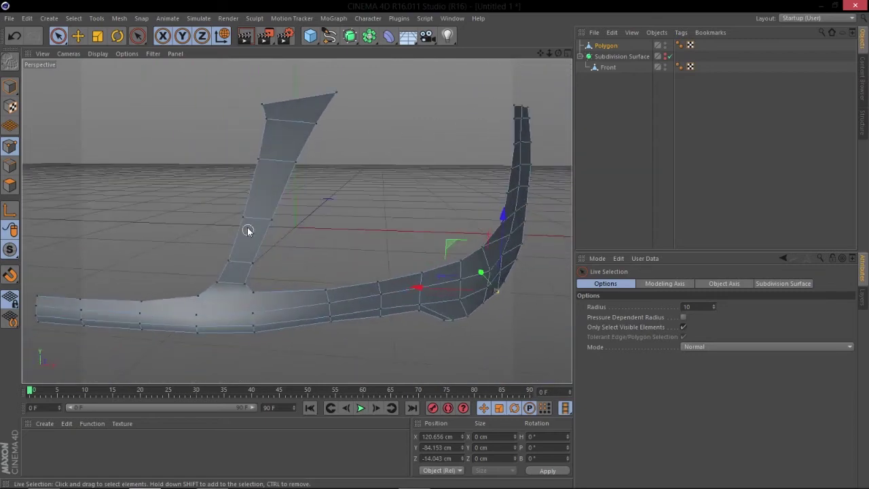
Set up the Brush tool in Smooth mode with a 2 cm radius for the bumper mesh.
left_click(116, 19)
mouse_move(129, 61)
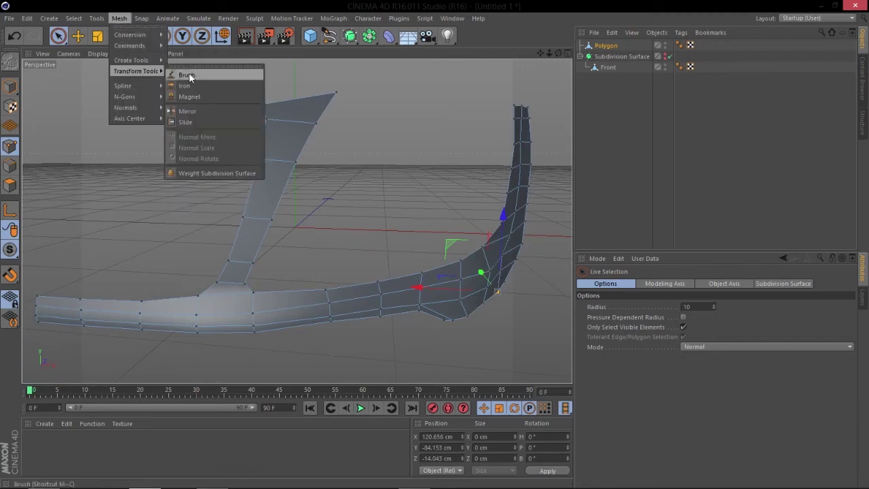
left_click(187, 76)
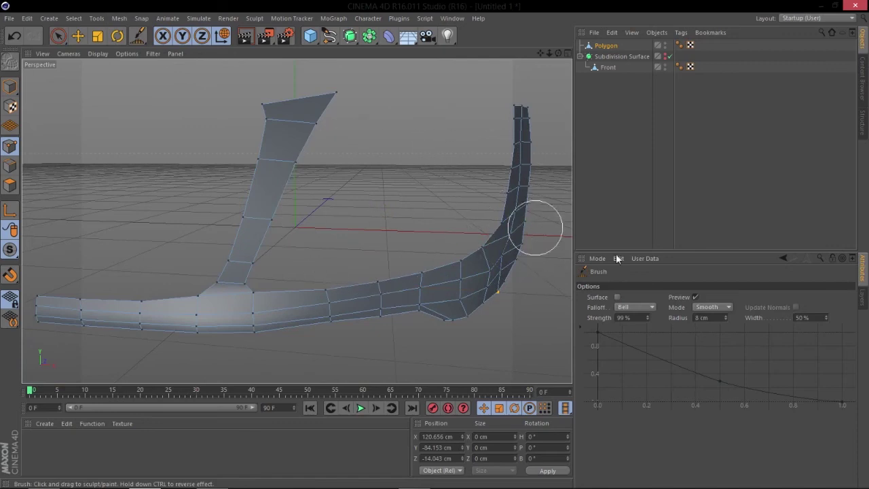
left_click(717, 307)
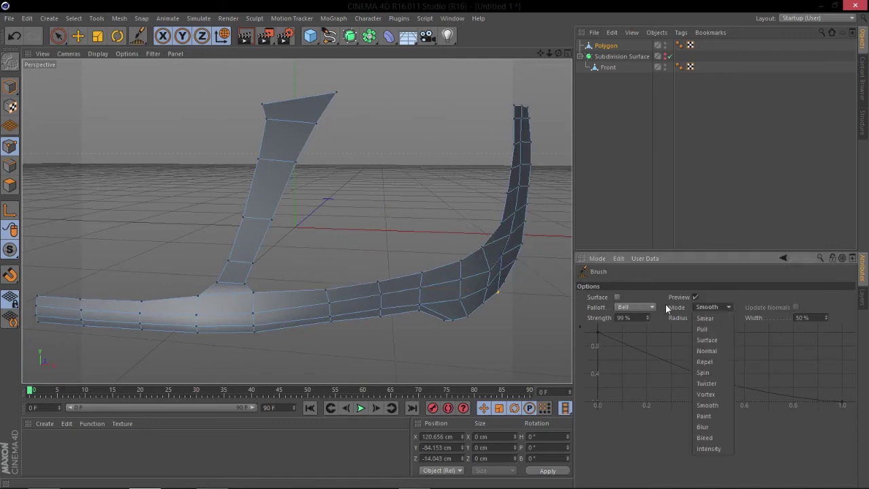
left_click(713, 404)
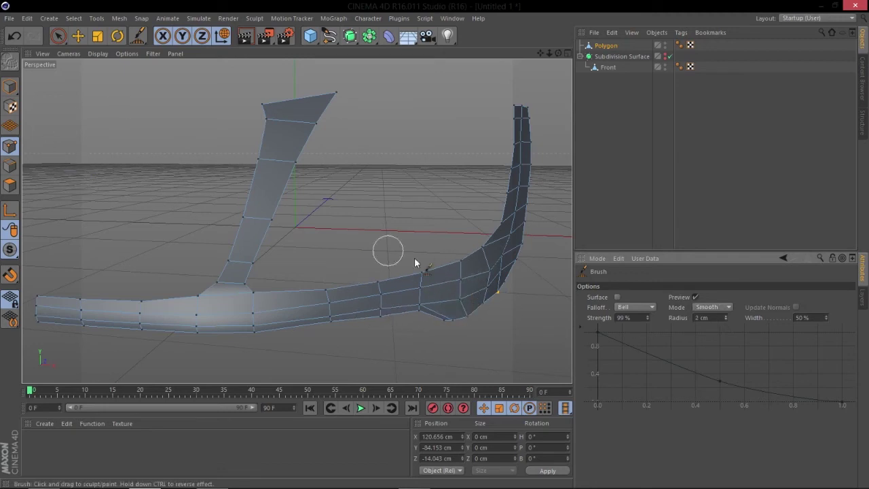
left_click_drag(416, 263, 351, 284, "alt")
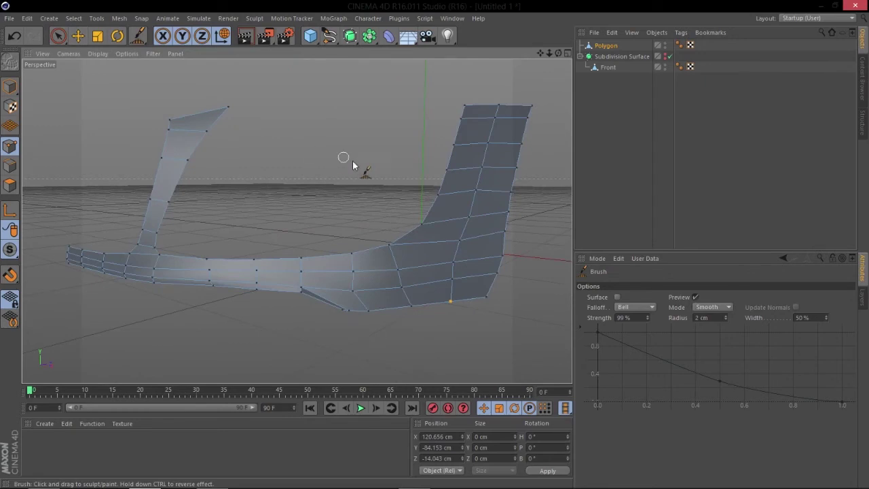
Clear the point selection and select the mesh's outer border points using Loop Selection with Select Boundary Loop enabled.
left_click(58, 37)
left_click(227, 92)
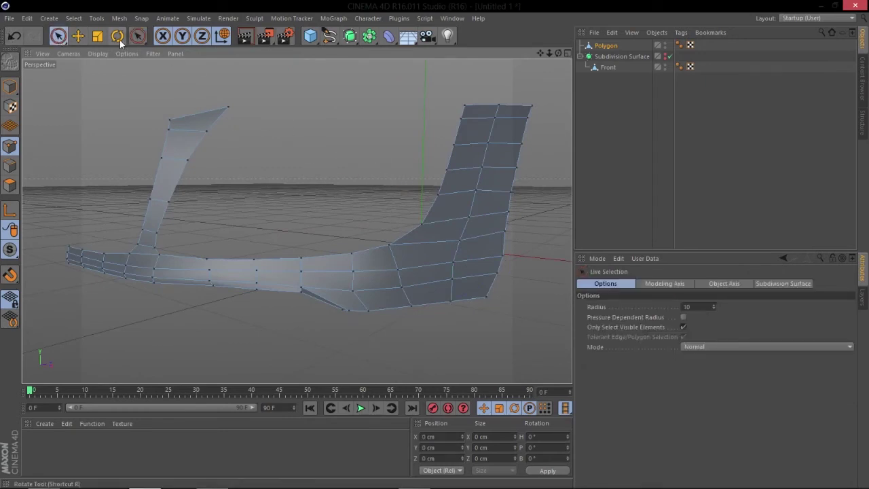
left_click(138, 39)
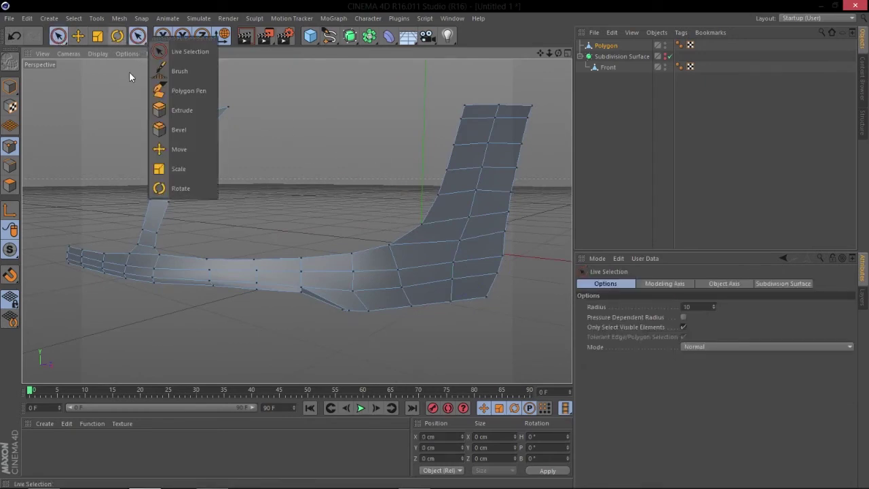
left_click(129, 72)
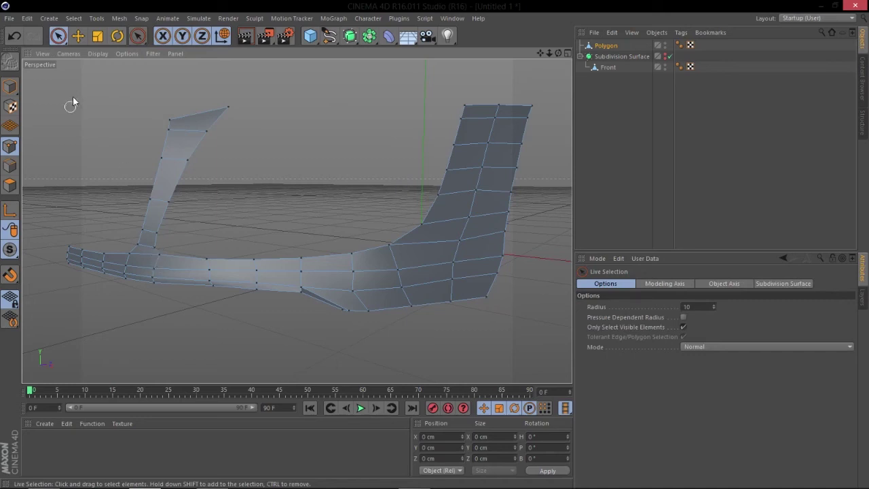
left_click(137, 37)
right_click(91, 256)
left_click(108, 237)
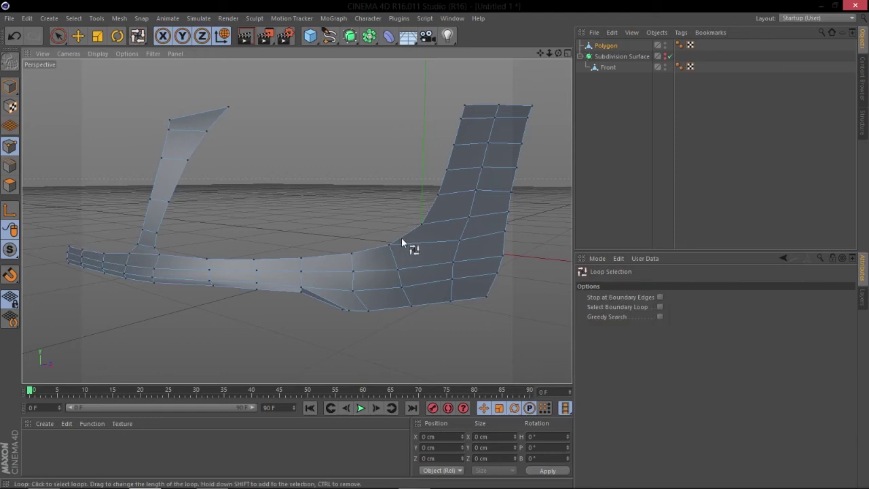
left_click(659, 307)
left_click(414, 230)
left_click(418, 228)
left_click_drag(415, 229, 345, 282, "alt")
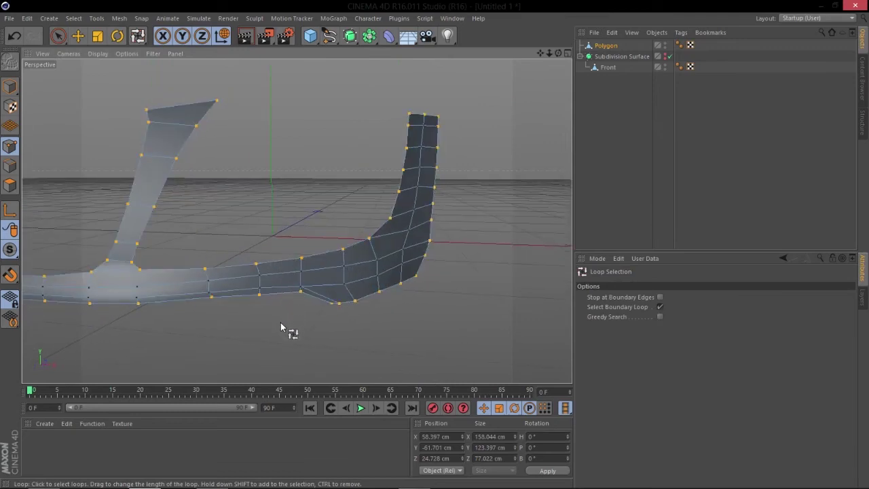
Invert the border selection so that only the interior points of the bumper frame mesh are selected.
key("u")
key("f")
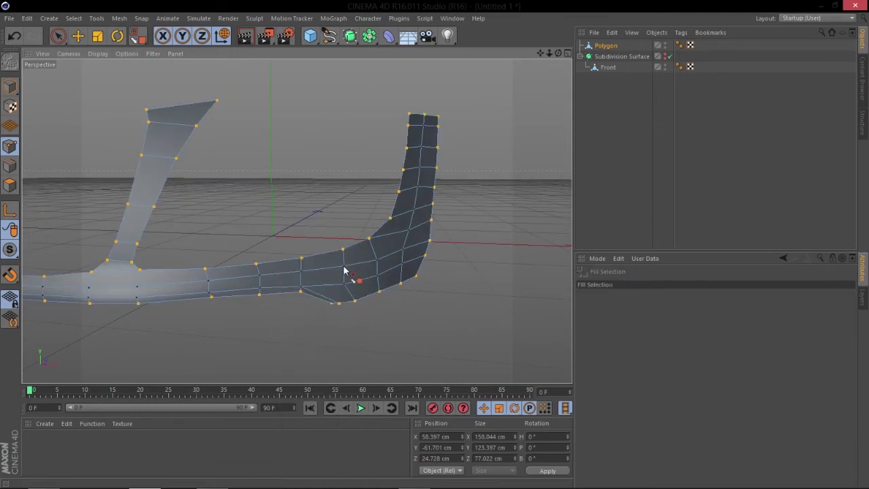
left_click_drag(345, 270, 306, 207, "alt")
right_click(306, 207)
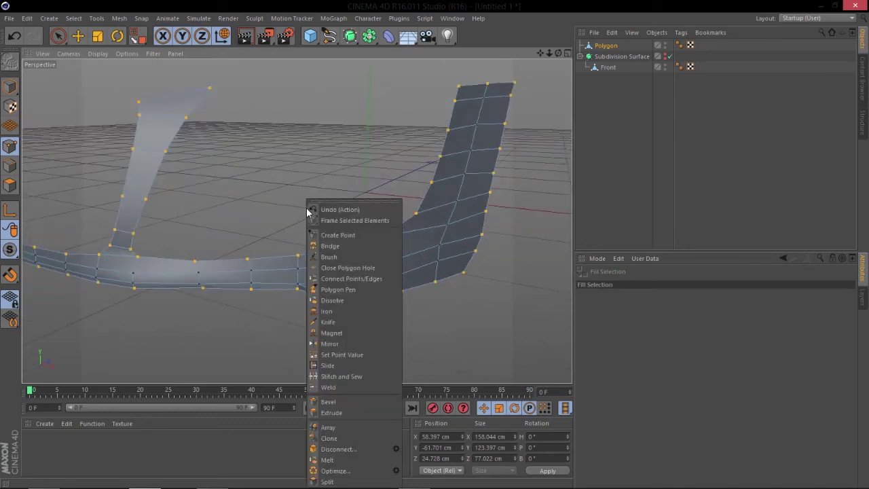
left_click(285, 227)
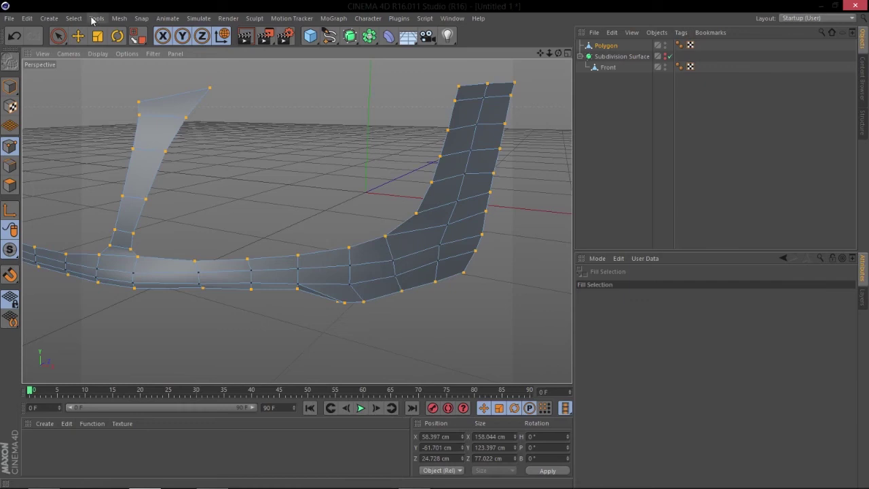
left_click(74, 19)
mouse_move(100, 36)
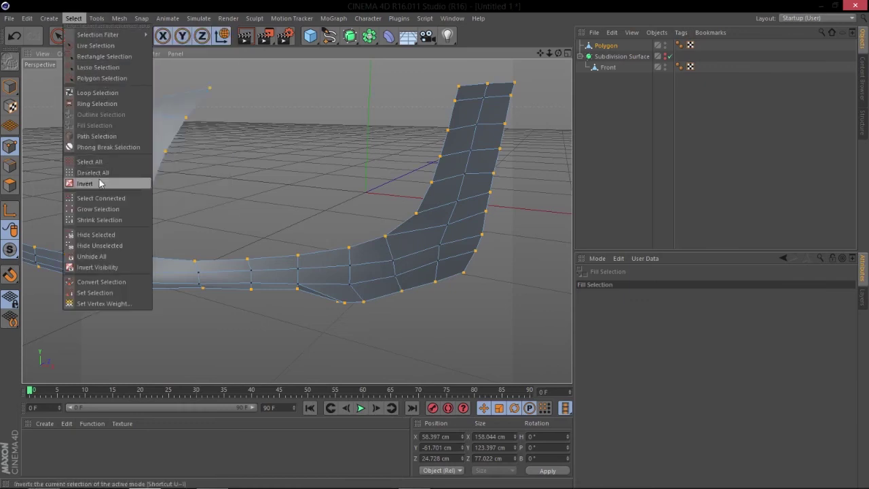
left_click(100, 184)
left_click_drag(350, 261, 126, 175, "alt")
Smooth the selected interior points along the lower bar and outer corner using the Brush in Smooth mode with a 7 cm radius.
left_click(119, 18)
mouse_move(132, 70)
left_click(184, 76)
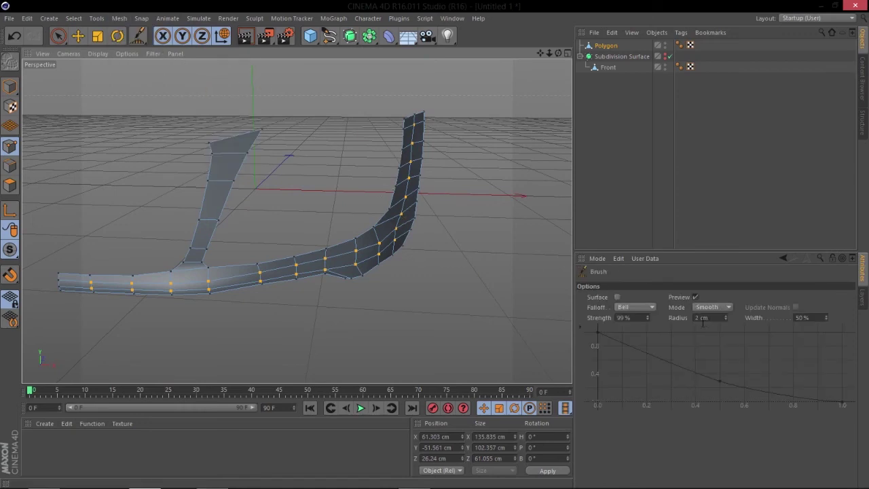
left_click_drag(726, 317, 726, 298)
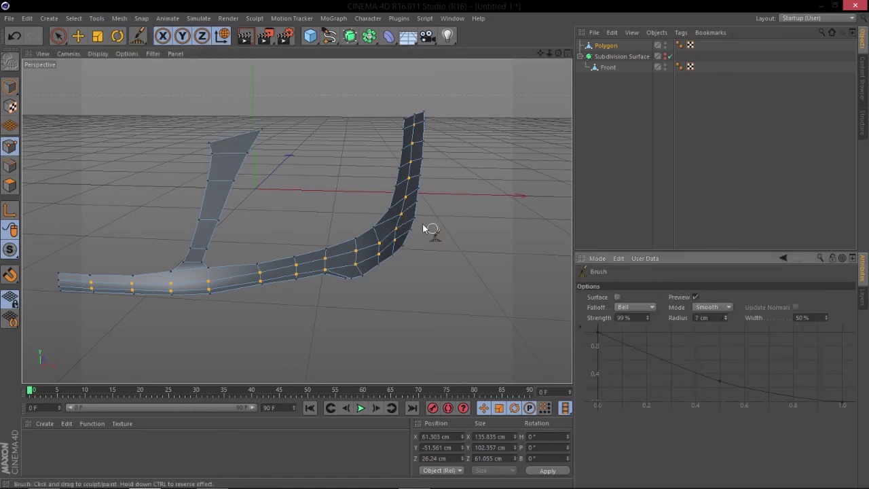
mouse_move(366, 256)
left_mouse_down()
mouse_move(349, 264)
mouse_move(403, 201)
mouse_move(237, 288)
mouse_move(244, 292)
mouse_move(19, 285)
left_mouse_up()
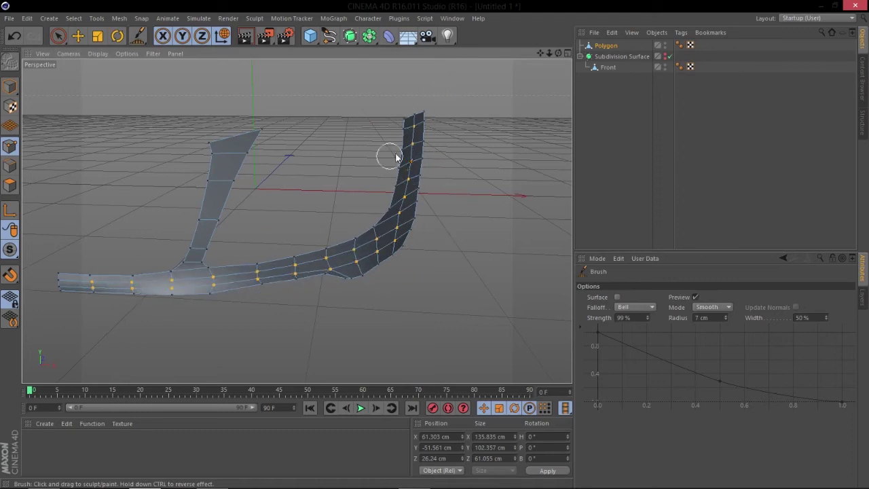
left_click_drag(360, 268, 319, 272, "alt")
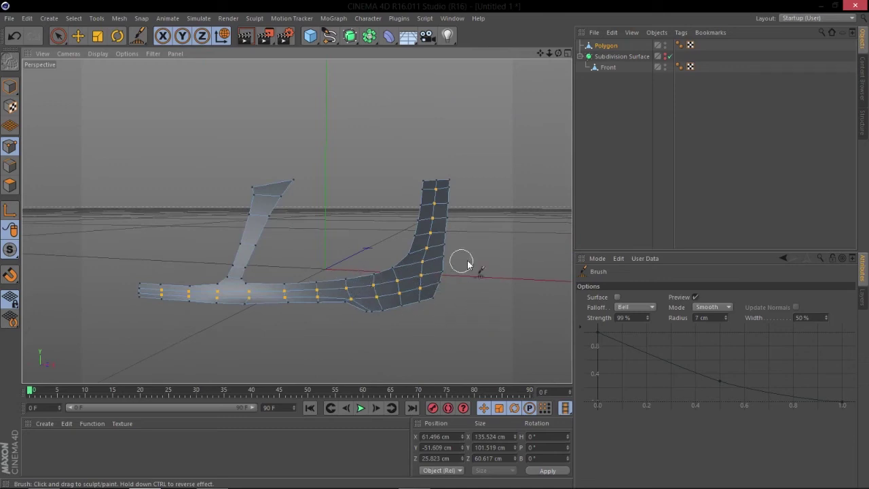
Clear the point selection with Live Selection and show the hood's Subdivision Surface in the viewports.
left_click(58, 36)
mouse_move(397, 194)
left_mouse_down("alt")
mouse_move(216, 184)
mouse_move(326, 193)
mouse_move(471, 166)
mouse_move(563, 179)
mouse_move(404, 212)
left_mouse_up("alt")
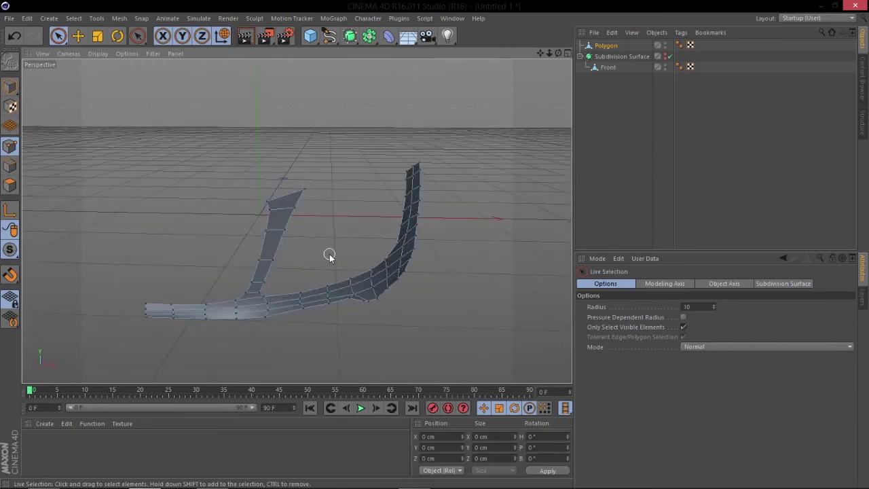
middle_click(397, 210)
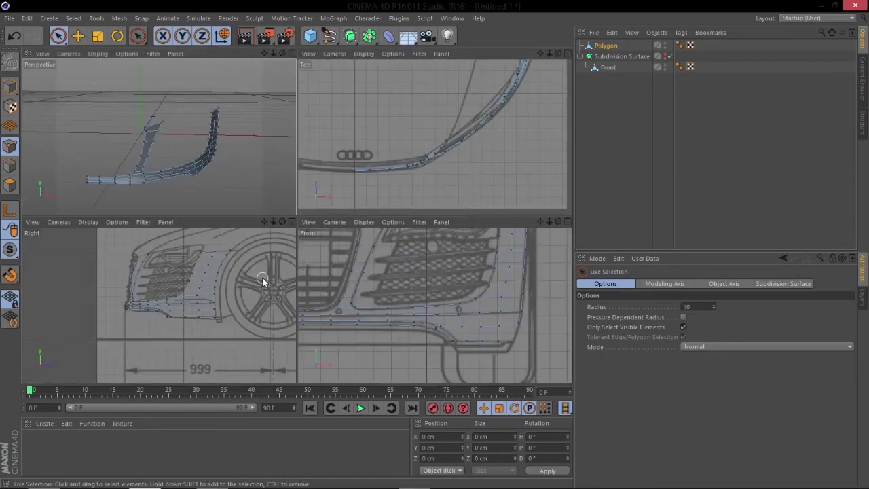
left_click(664, 55)
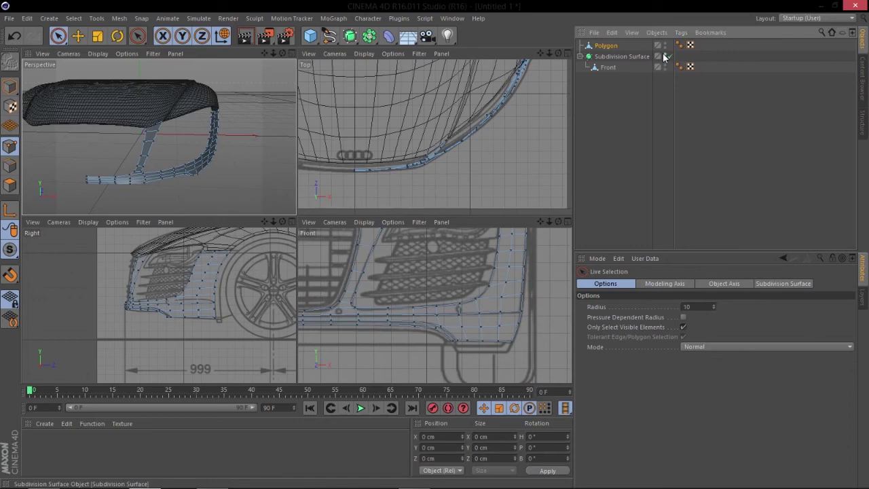
left_click(664, 57)
left_click(664, 57)
Compare how the bumper frame fits under the hood in the perspective view and against the front blueprint.
left_click_drag(214, 133, 175, 123, "alt")
scroll(428, 272, "down", 2)
middle_click_drag(441, 277, 455, 322, "alt")
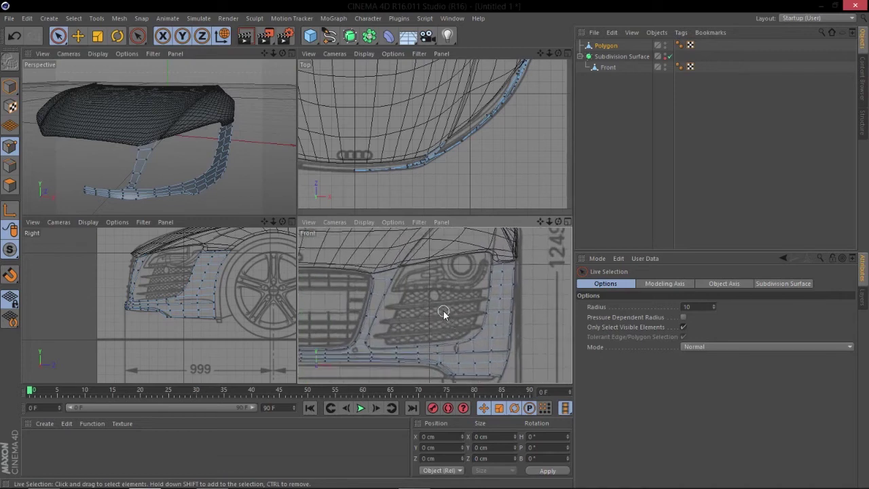
left_click_drag(285, 88, 164, 112, "alt")
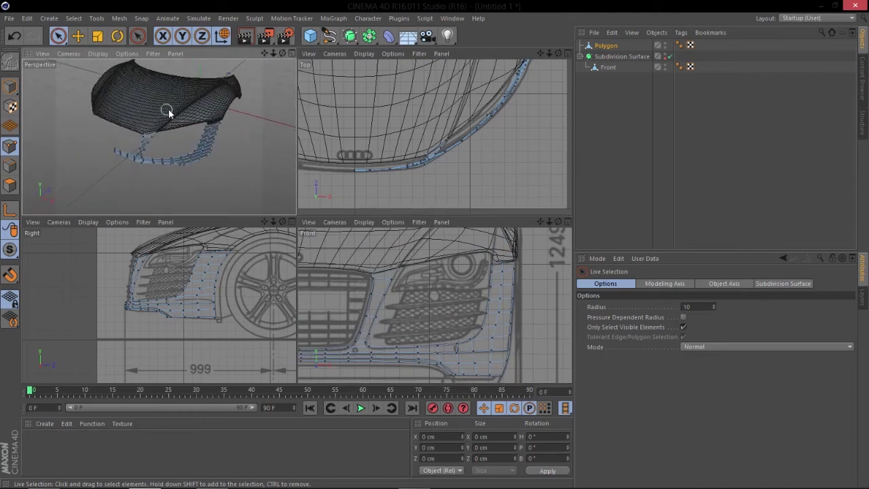
middle_click(227, 132)
left_click_drag(227, 131, 199, 239, "alt")
Select all polygons of the bumper frame in polygon mode to check the direction of their normals.
left_click(10, 185)
left_click_drag(338, 268, 265, 321, "alt")
left_click(329, 282)
key("ctrl+a")
left_click_drag(328, 289, 253, 304, "alt")
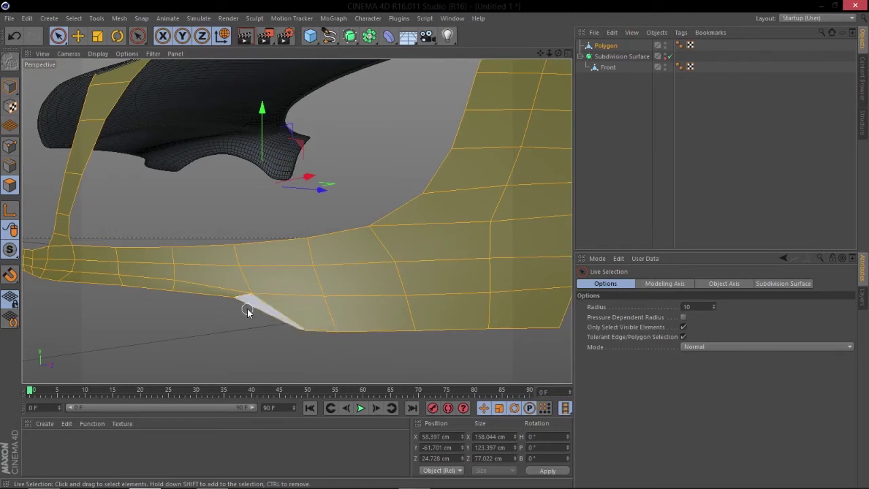
Try reversing the normals of the small polygon at the notch in the frame's lower edge.
left_click(248, 308)
right_click(249, 310)
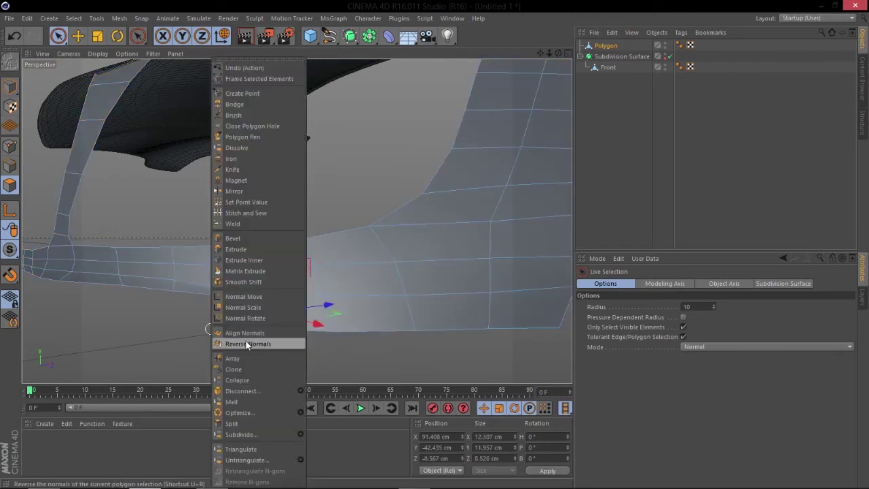
left_click(247, 344)
Select all polygons of the bumper frame again and align their normals.
left_click_drag(271, 248, 227, 321, "alt")
left_click(227, 321)
left_click_drag(265, 270, 269, 254, "alt")
left_click(270, 259)
key("ctrl+a")
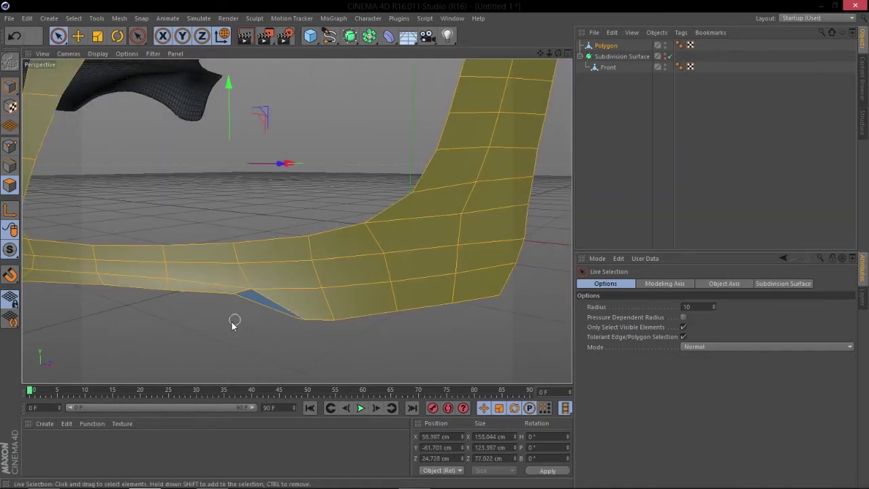
right_click(231, 322)
left_click(277, 341)
left_click_drag(276, 341, 349, 295, "alt")
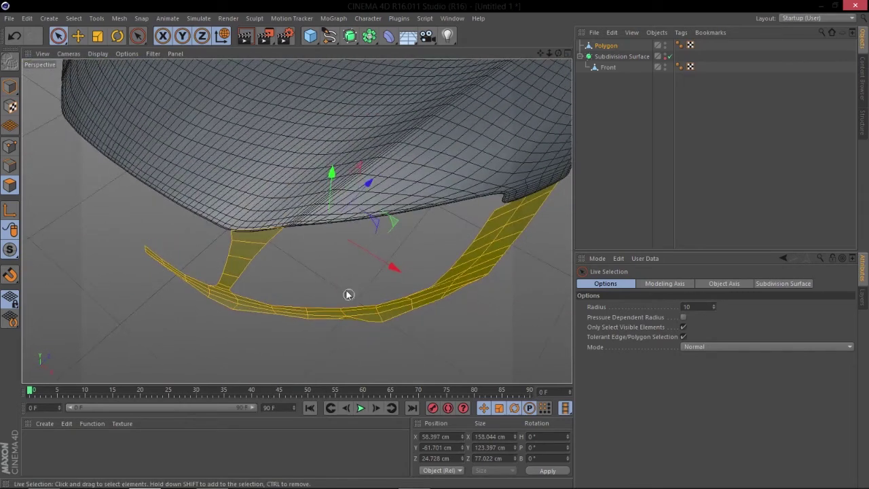
Try extruding all bumper frame polygons with an offset of 0.24 cm.
right_click(319, 269)
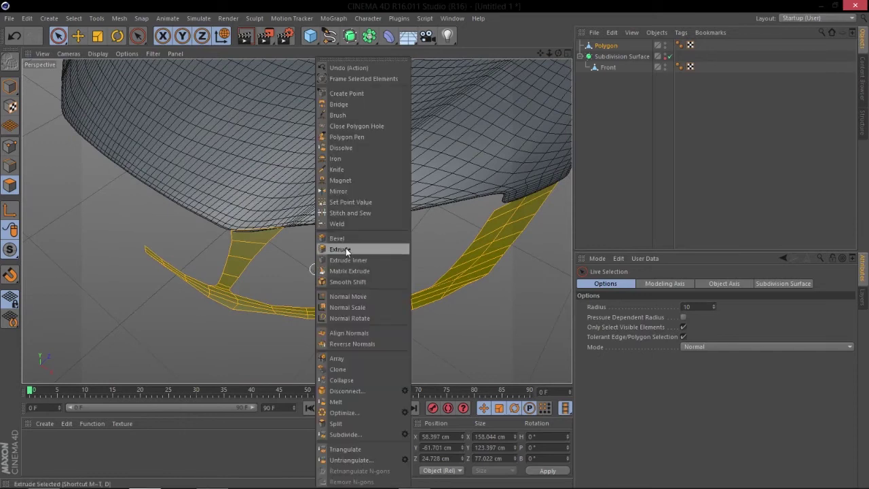
left_click(346, 249)
left_click_drag(387, 262, 461, 201, "alt")
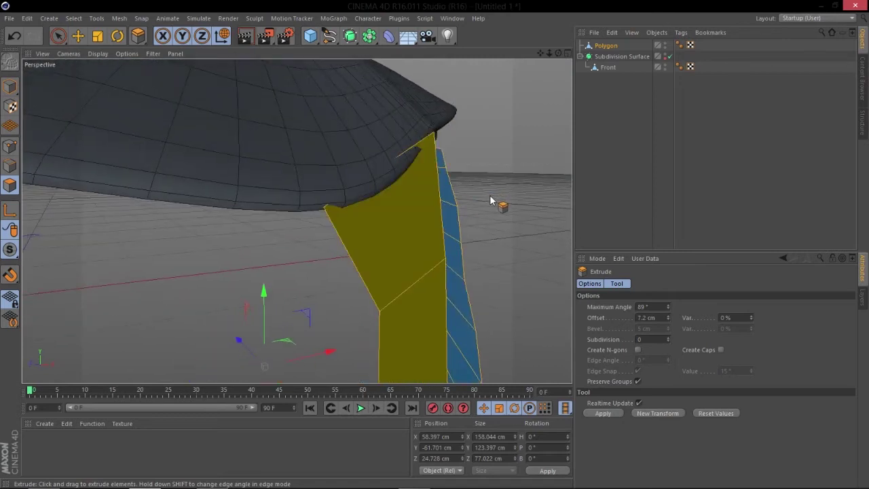
left_click_drag(489, 200, 506, 200)
mouse_move(409, 223)
left_mouse_down("alt")
mouse_move(434, 210)
mouse_move(319, 270)
mouse_move(377, 281)
mouse_move(371, 314)
mouse_move(300, 305)
mouse_move(260, 260)
mouse_move(346, 241)
left_mouse_up("alt")
Render the perspective view to check the extruded bumper frame together with the hood.
key("ctrl+r")
left_click(664, 59)
key("ctrl+r")
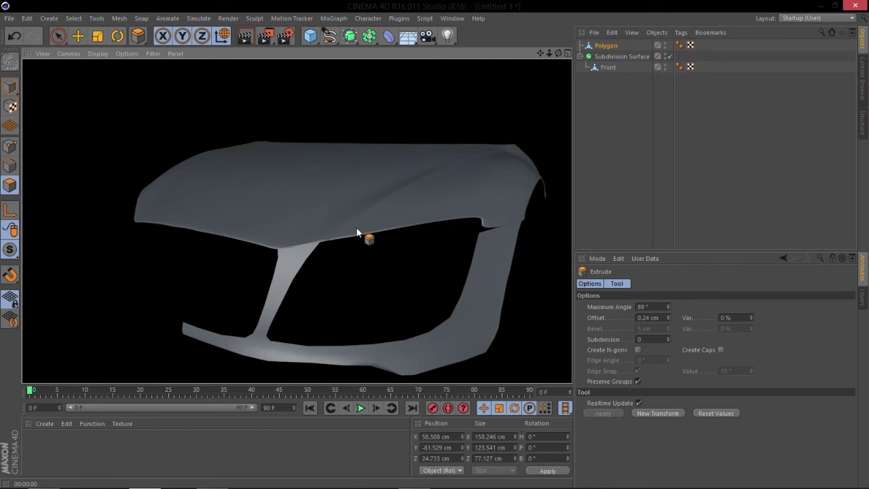
mouse_move(357, 232)
left_mouse_down("alt")
mouse_move(325, 194)
mouse_move(360, 249)
mouse_move(434, 249)
mouse_move(298, 284)
mouse_move(324, 249)
mouse_move(312, 231)
mouse_move(363, 105)
left_mouse_up("alt")
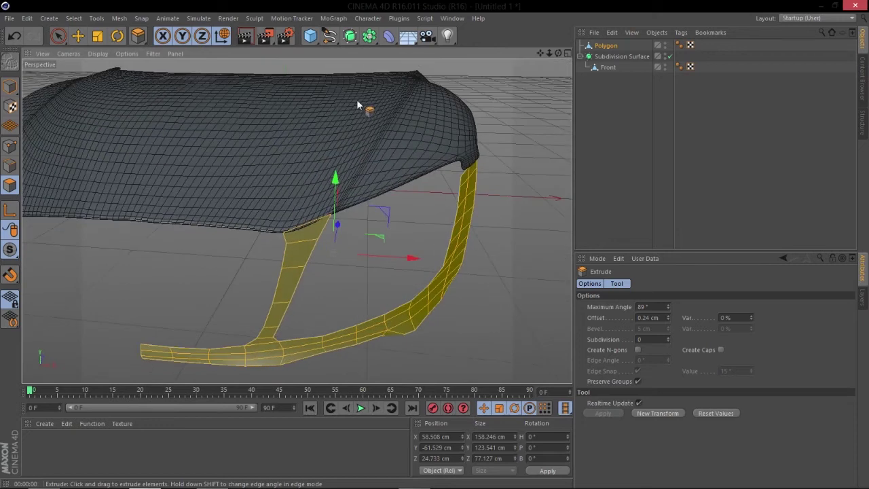
Try smoothing the bumper frame by adding a Subdivision Surface and placing the Polygon object inside it.
left_click(11, 86)
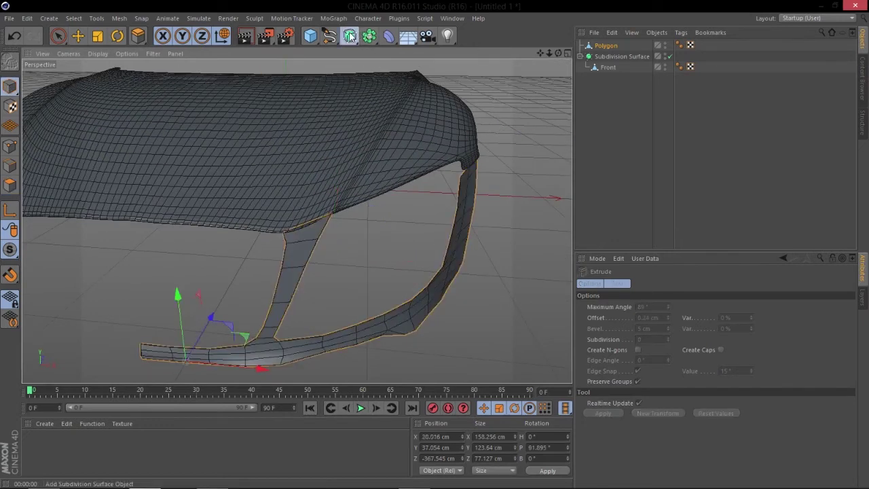
left_click(350, 36)
left_click_drag(609, 56, 619, 45)
left_click_drag(366, 217, 401, 156, "alt")
Undo the bumper frame's Subdivision Surface and its extrusion.
key("ctrl+z")
key("ctrl+z")
key("ctrl+z")
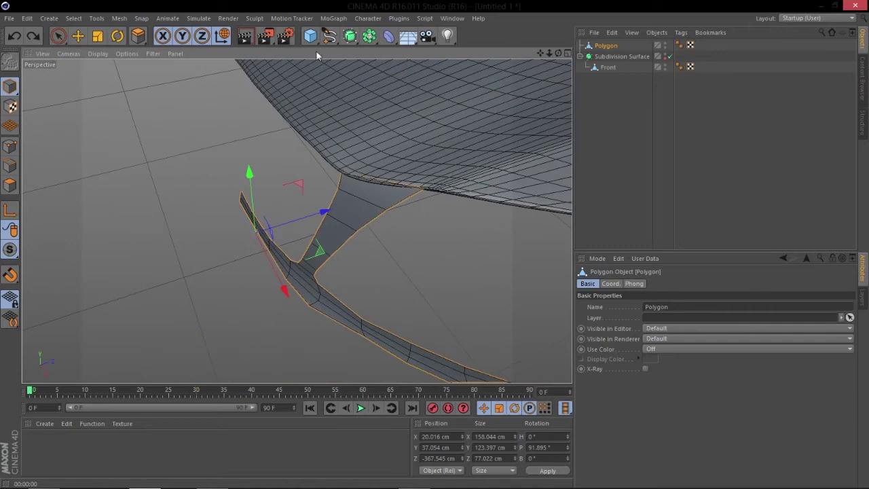
Mirror the bumper frame to the other side by placing the Polygon object under a Symmetry object.
left_click(368, 36)
left_click(480, 89, "alt")
left_click(604, 56)
left_click_drag(340, 204, 356, 217, "alt")
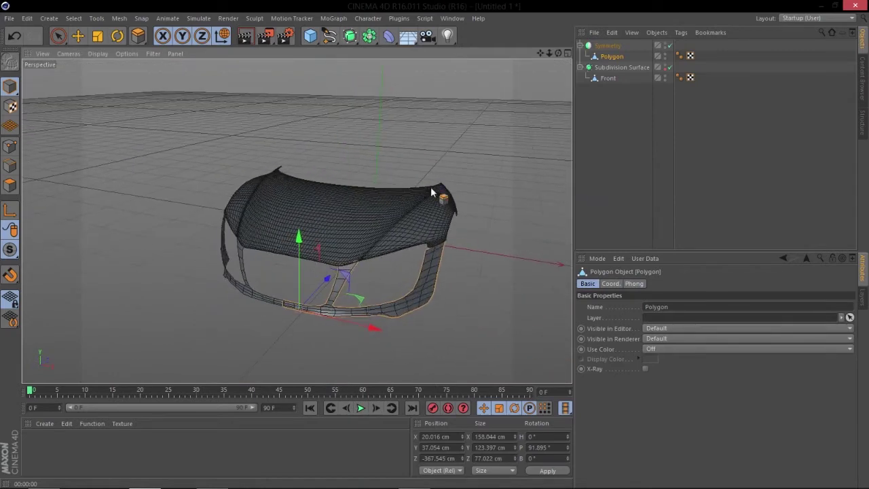
Make the Symmetry object editable, take the Polygon mesh out of the resulting null and delete the null.
left_click(610, 45)
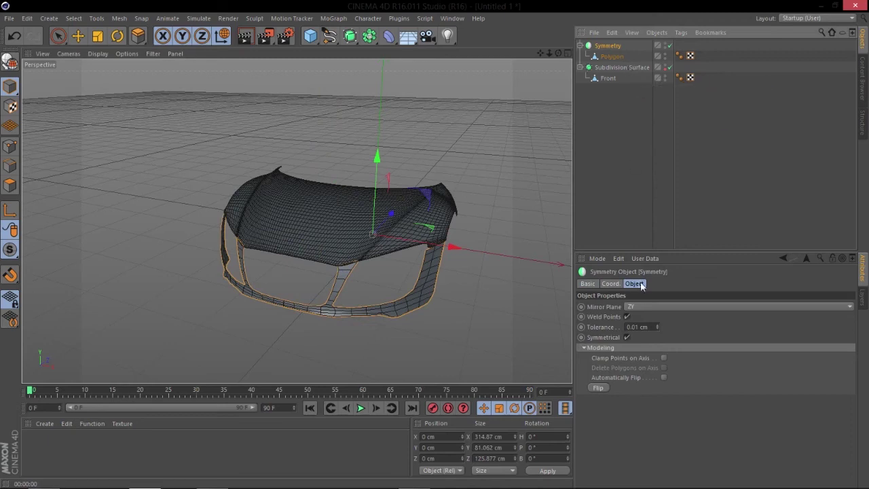
key("c")
left_click(581, 46)
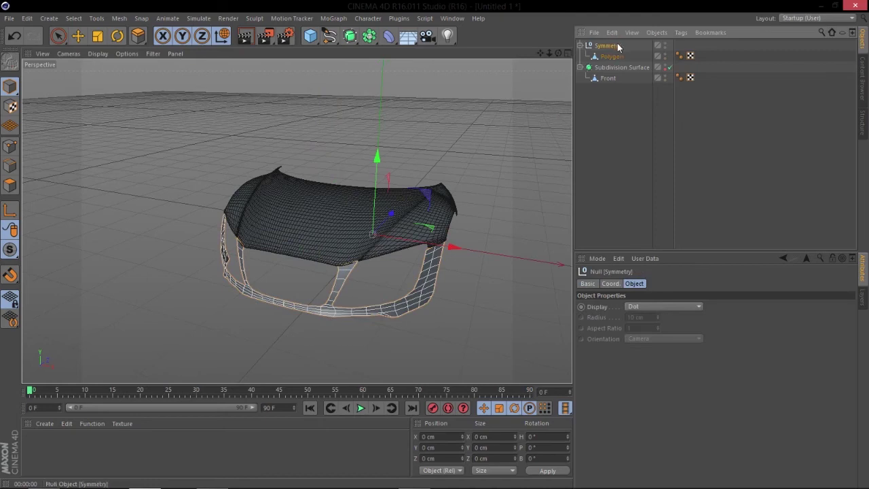
left_click_drag(614, 43, 614, 45)
left_click(614, 56)
key("Delete")
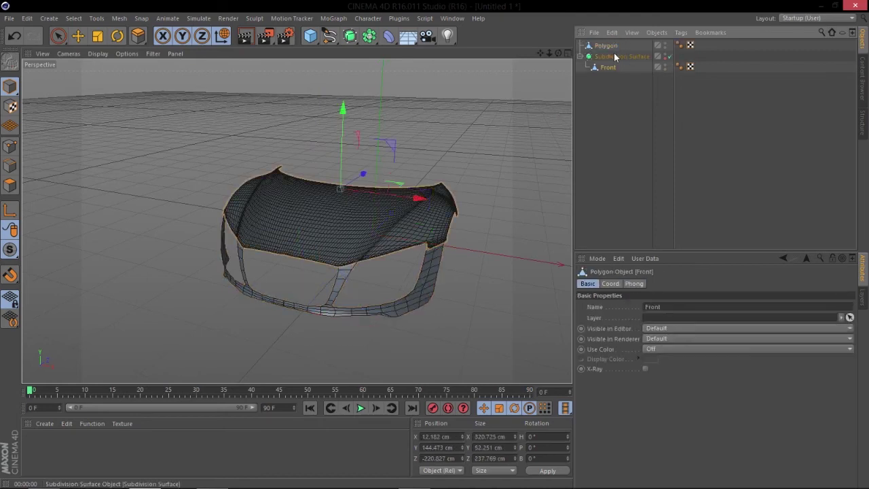
Select both columns of points at the lower bar's centre seam using Live Selection with Only Select Visible Elements disabled.
left_click_drag(324, 203, 323, 233, "alt")
right_click_drag(324, 233, 398, 287, "alt")
left_click_drag(398, 287, 350, 281, "alt")
right_click_drag(350, 281, 378, 273, "alt")
left_click_drag(377, 275, 260, 308, "alt")
left_click(612, 46)
right_click_drag(260, 308, 278, 303, "alt")
mouse_move(277, 304)
left_mouse_down("alt")
mouse_move(224, 305)
mouse_move(268, 302)
left_mouse_up("alt")
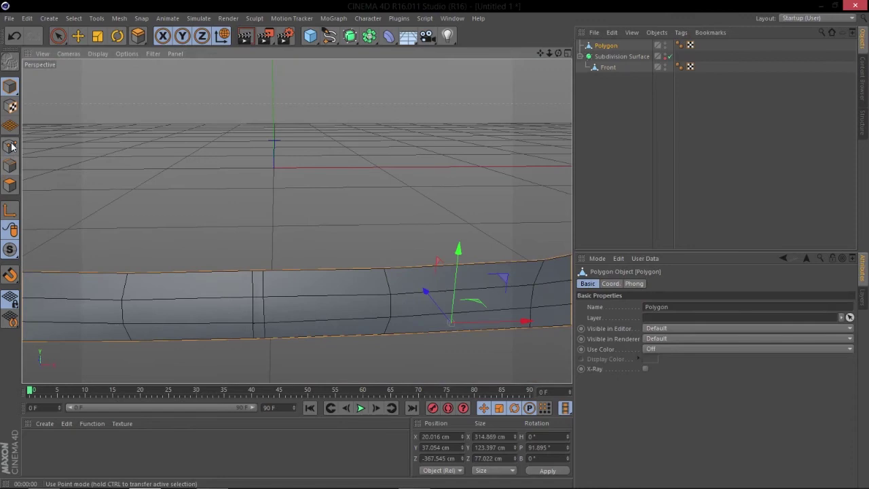
left_click(11, 147)
left_click(58, 36)
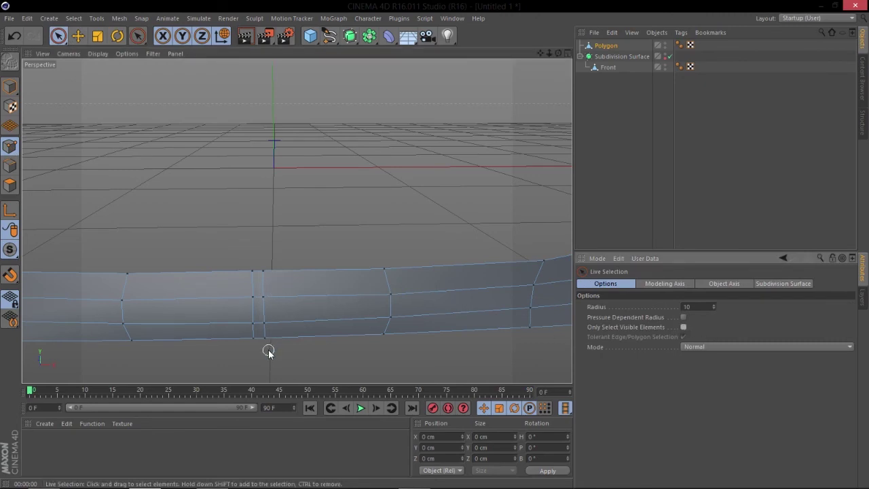
left_click_drag(266, 343, 267, 311)
left_click_drag(256, 261, 253, 331)
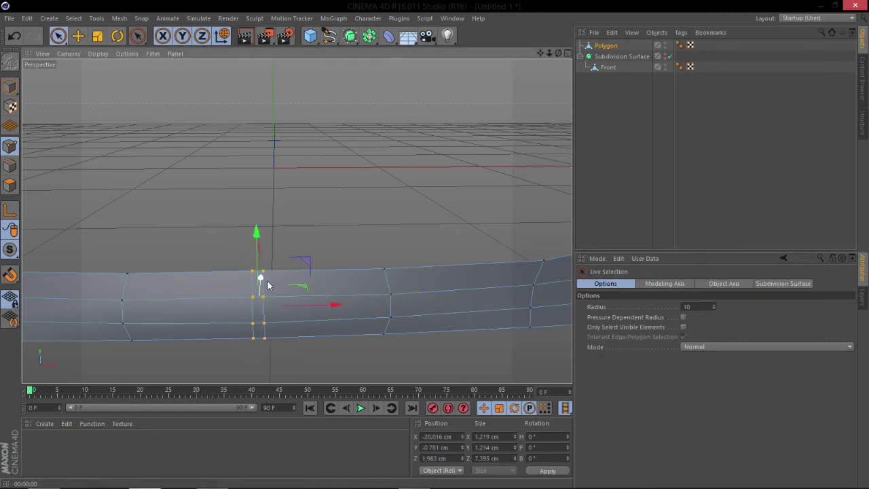
Scale the selected centre seam points to 0 cm along X so both columns meet in one line.
key("t")
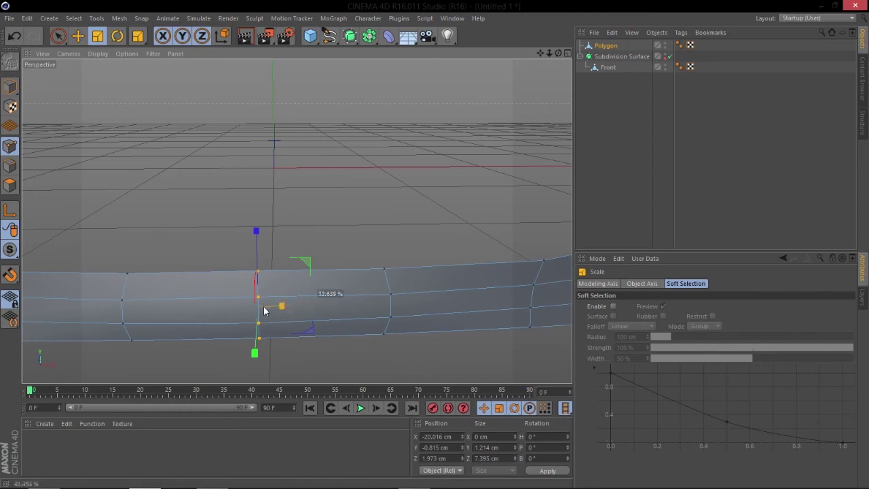
left_click_drag(283, 298, 311, 300, "alt")
left_click_drag(203, 300, 200, 301)
left_click_drag(302, 311, 211, 298)
left_click_drag(352, 270, 231, 285)
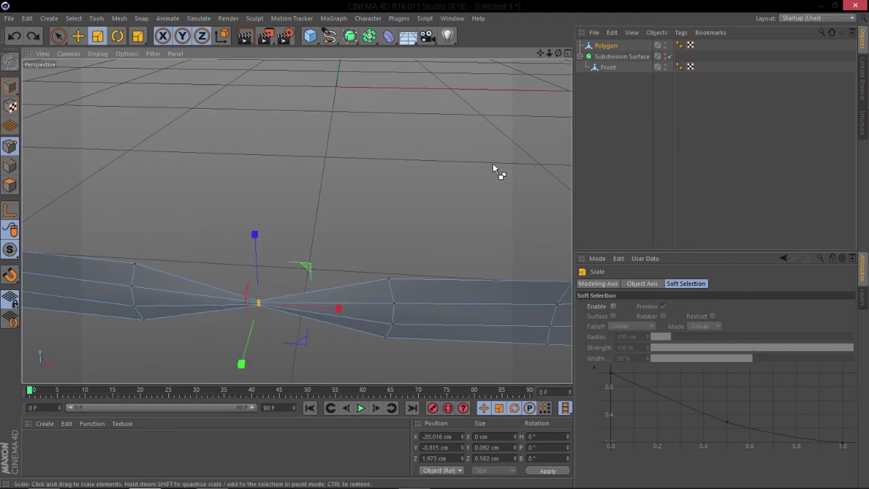
left_click_drag(451, 170, 444, 170)
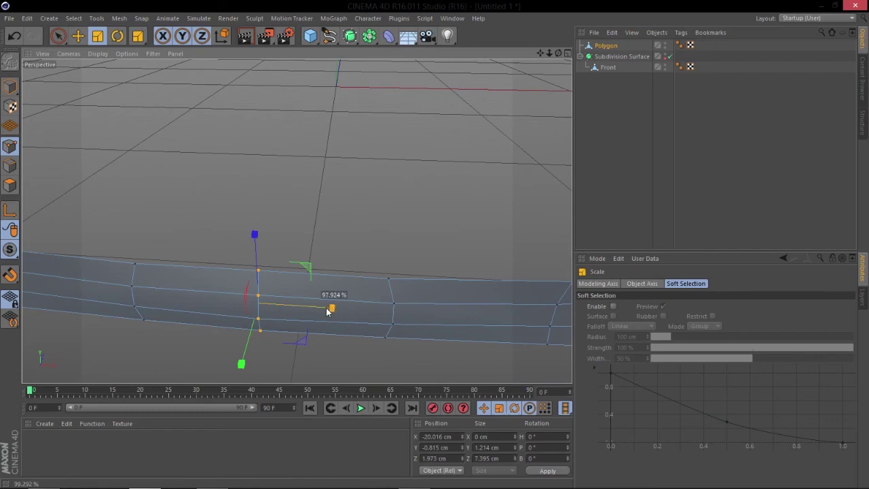
Merge the overlapping points along the lower bar's centre seam with Optimize.
left_click_drag(250, 316, 311, 296, "alt")
right_click_drag(311, 297, 380, 278, "alt")
left_click_drag(380, 277, 332, 281, "alt")
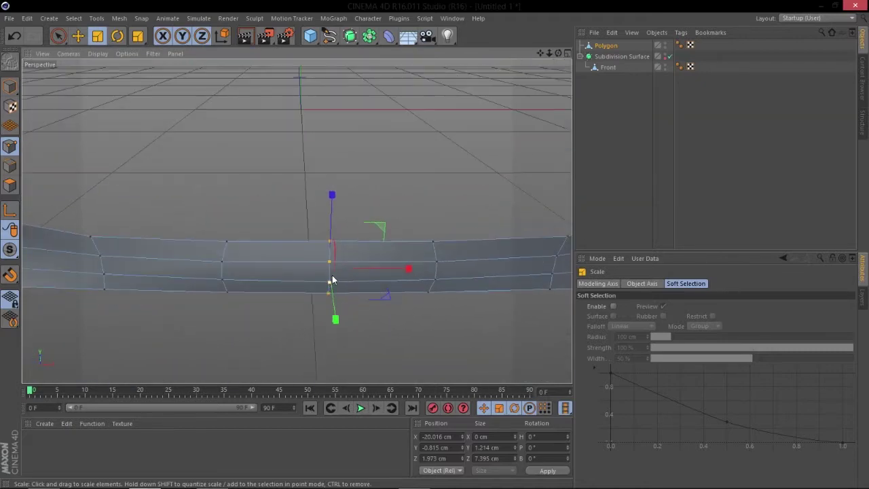
right_click_drag(332, 281, 354, 268, "alt")
key("ctrl+z")
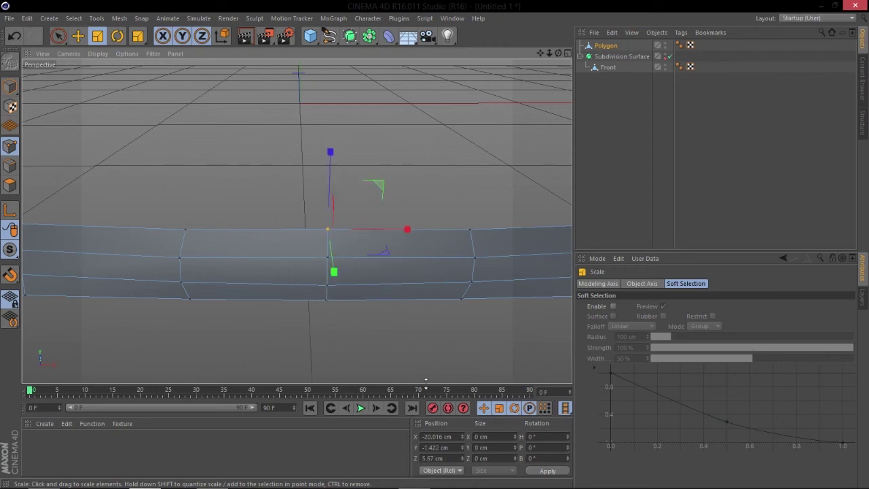
right_click(376, 177)
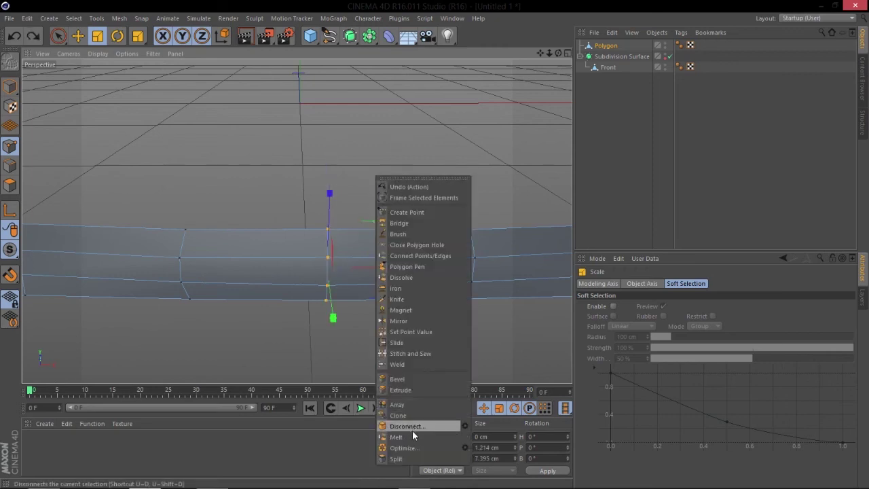
left_click(402, 448)
Activate Live Selection with Only Select Visible Elements enabled.
left_click_drag(373, 270, 358, 268, "alt")
left_click(58, 37)
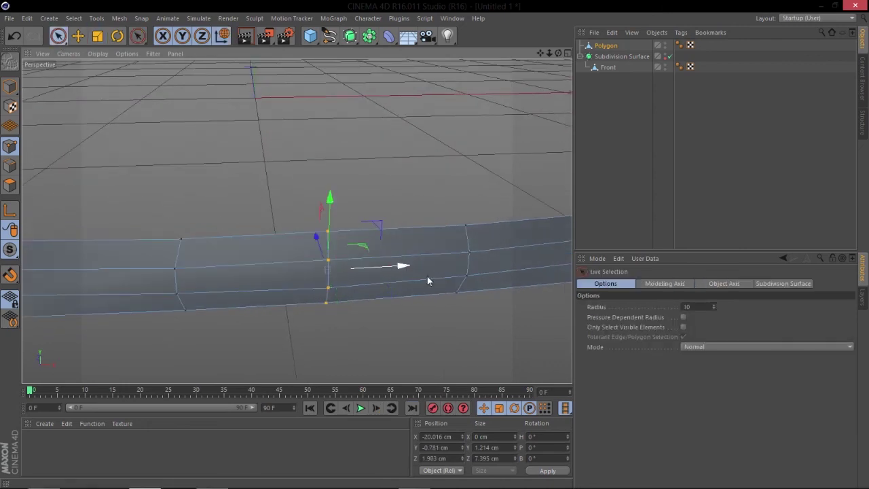
left_click(683, 328)
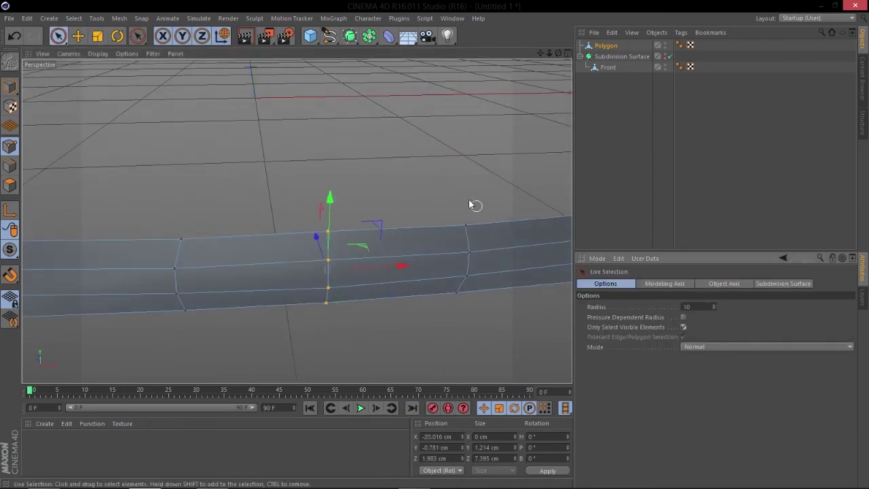
Pull the topmost centre seam point upward to test whether the halves are joined, and undo the move.
left_click(363, 217)
mouse_move(368, 262)
left_mouse_down("alt")
mouse_move(415, 260)
mouse_move(361, 259)
left_mouse_up("alt")
left_click_drag(328, 188, 333, 77)
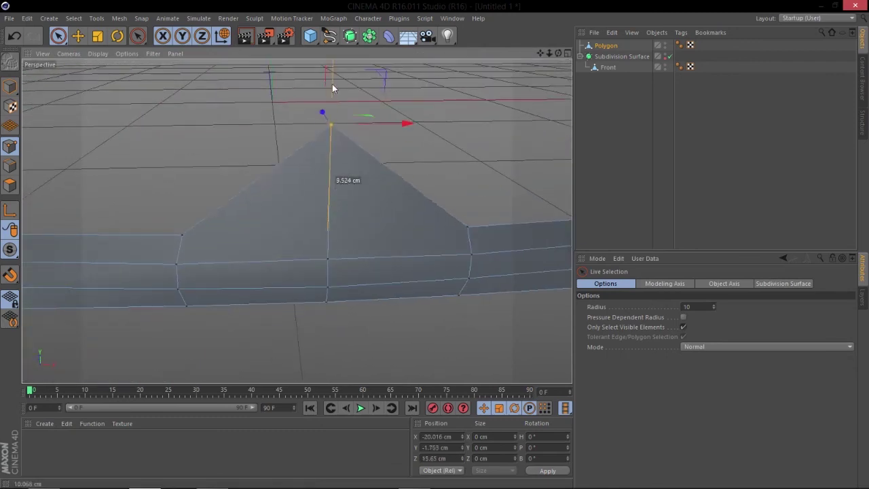
key("ctrl+z")
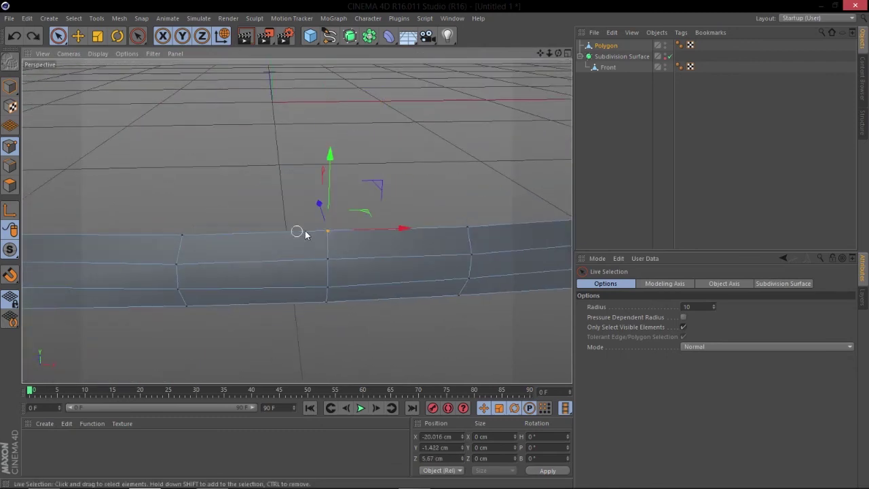
Select all polygons of the bumper frame and extrude them by about 0.69 cm to give it thickness.
left_click_drag(291, 235, 332, 254, "alt")
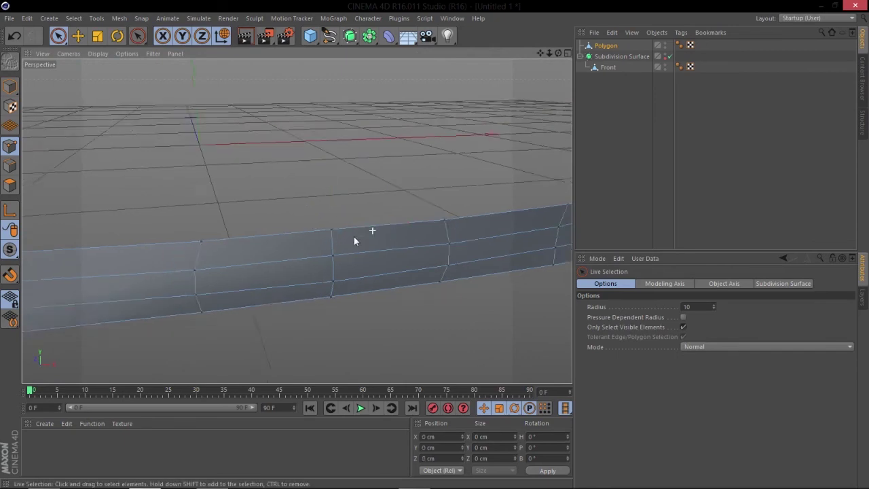
right_click_drag(378, 230, 272, 232, "alt")
left_click_drag(423, 217, 305, 285, "alt")
right_click_drag(362, 249, 416, 252, "alt")
left_click_drag(366, 297, 355, 249, "alt")
right_click_drag(351, 284, 381, 283, "alt")
left_click_drag(374, 284, 299, 272, "alt")
left_click(10, 185)
left_click_drag(261, 220, 307, 232, "alt")
scroll(324, 238, "up", 5)
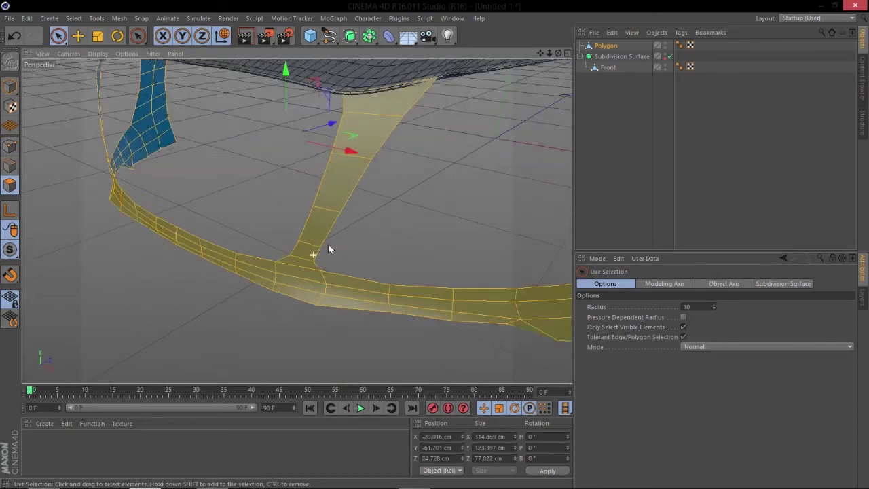
right_click(362, 251)
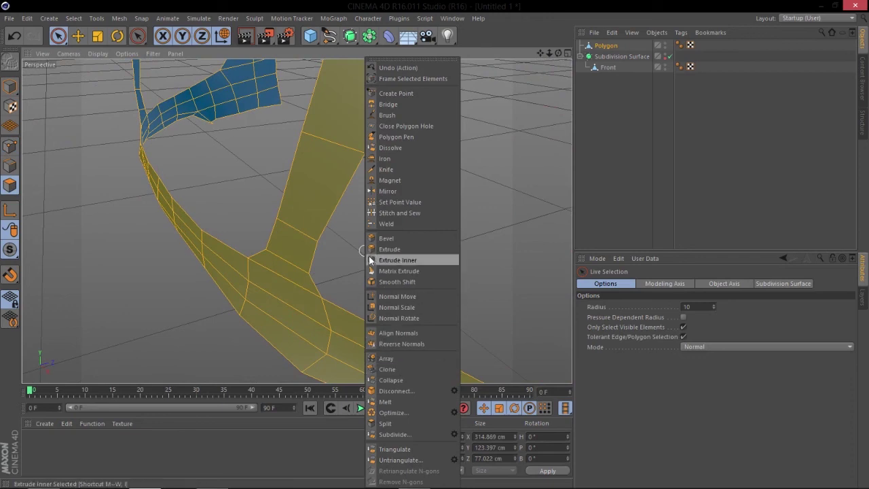
left_click(389, 249)
scroll(338, 273, "up", 2)
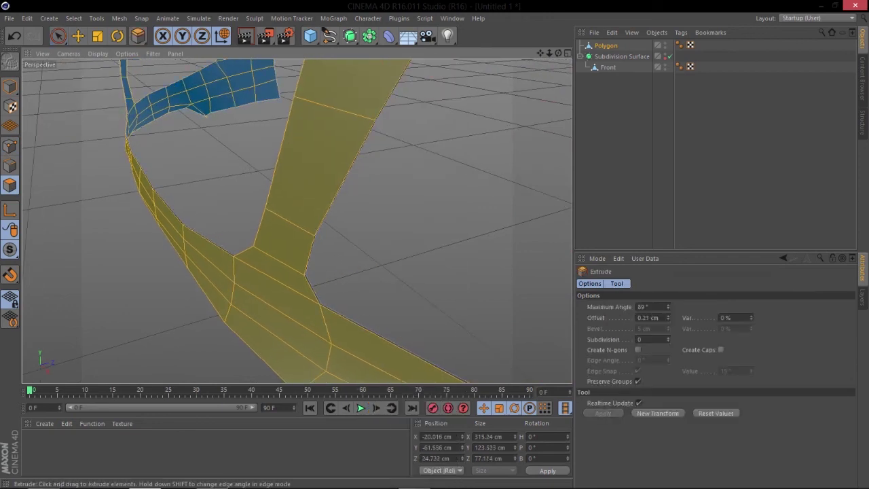
In edge mode, select the short thickness edges at the upper corner of one front strut with Live Selection.
right_click_drag(372, 278, 339, 250, "alt")
left_click_drag(339, 251, 399, 297, "alt")
right_click_drag(380, 199, 414, 140, "alt")
left_click_drag(414, 140, 359, 136, "alt")
left_click_drag(296, 221, 335, 204, "alt")
right_click_drag(378, 207, 383, 237, "alt")
left_click_drag(383, 241, 389, 247, "alt")
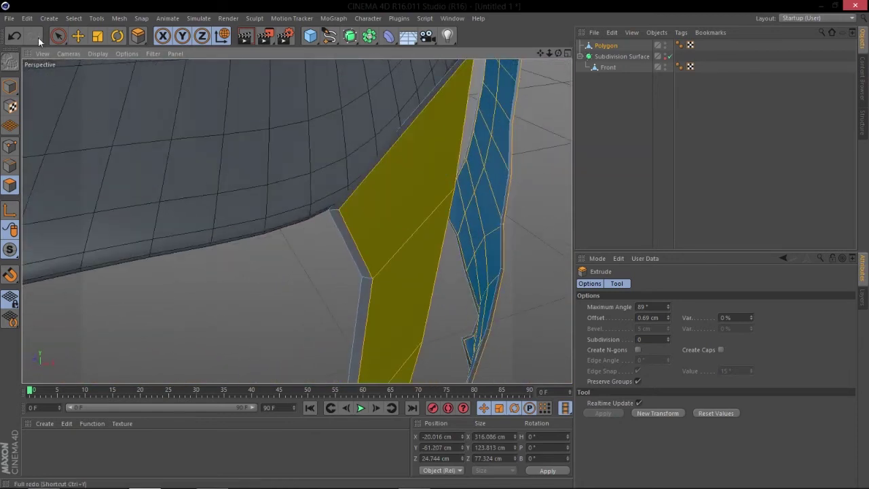
left_click(11, 169)
left_click(57, 36)
left_click(188, 293)
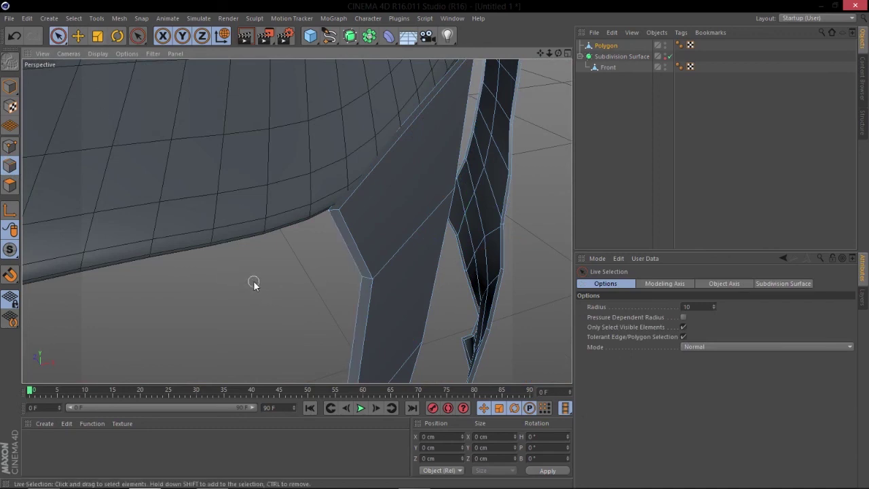
left_click_drag(352, 245, 348, 210, "alt")
right_click_drag(349, 209, 390, 211, "alt")
left_click(321, 207)
Add the short thickness edges at the upper corners of the other front strut to the edge selection.
right_click_drag(347, 182, 306, 214, "alt")
left_click_drag(386, 223, 220, 280, "alt")
middle_click_drag(220, 280, 216, 277, "alt")
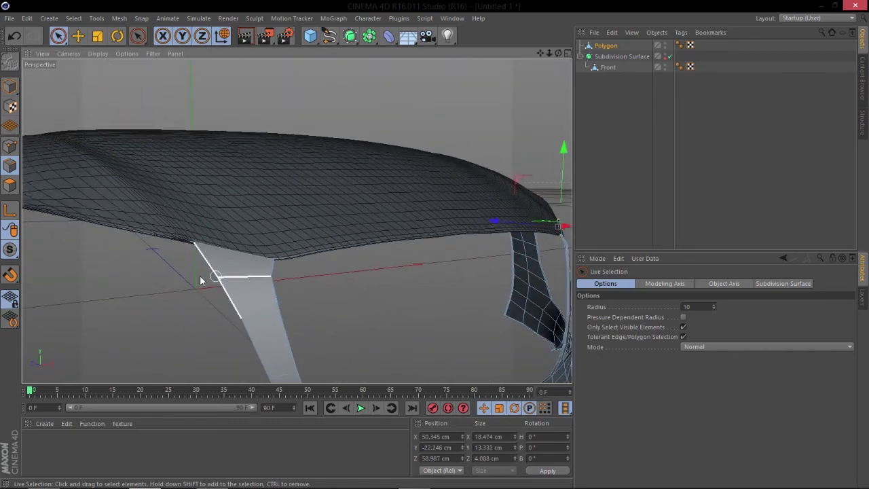
left_click_drag(235, 250, 297, 299, "alt")
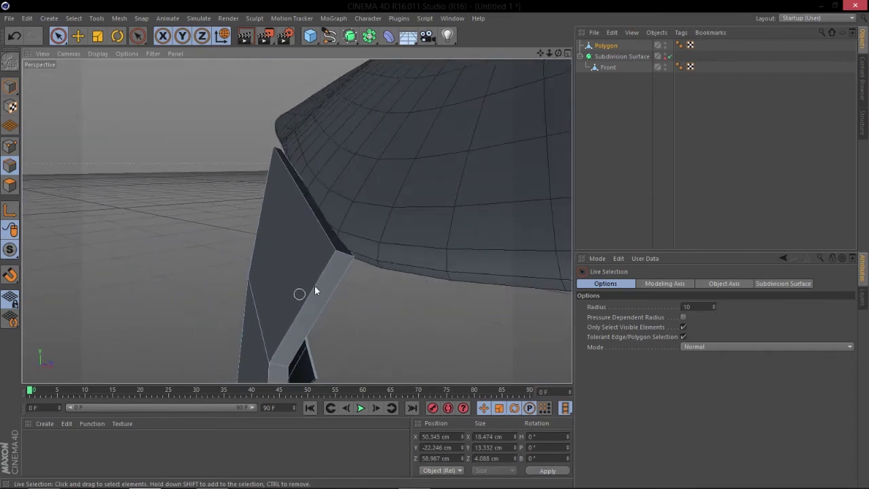
left_click_drag(360, 258, 215, 229, "alt")
right_click_drag(216, 228, 237, 222, "alt")
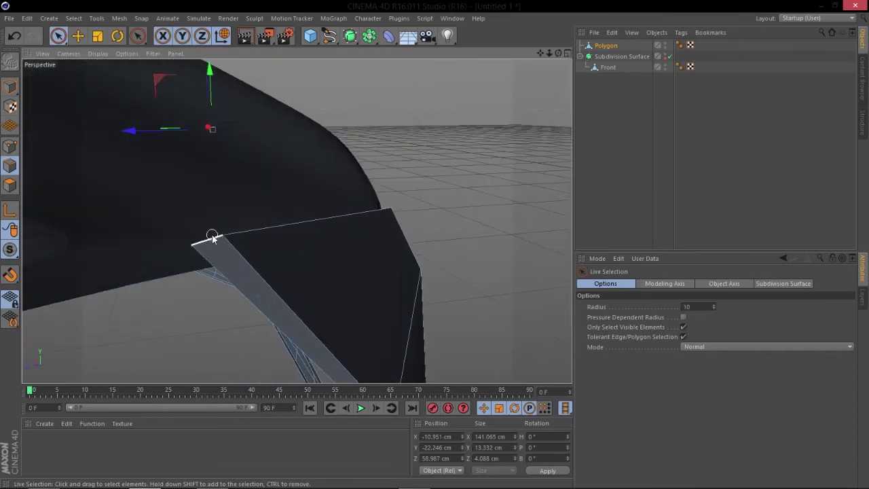
left_click_drag(214, 242, 319, 267, "alt")
right_click_drag(319, 266, 430, 209, "alt")
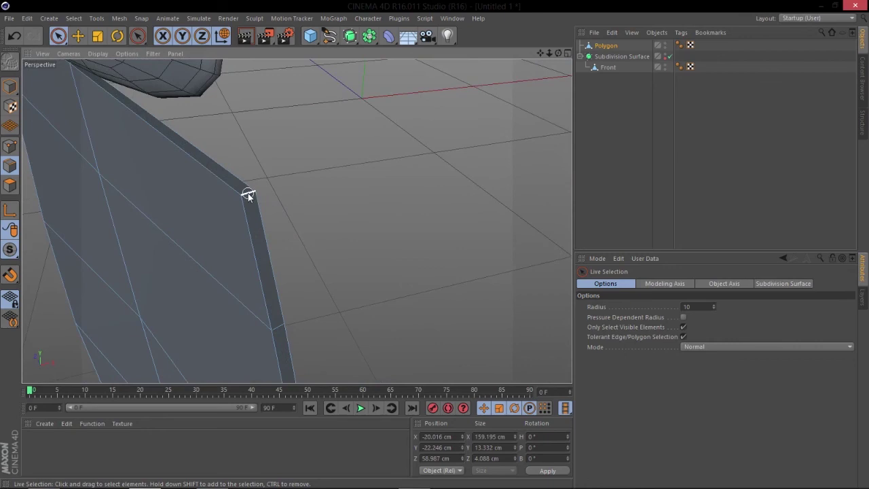
Add the short thickness edges at the corners of one outer side panel to the edge selection.
left_click_drag(248, 195, 237, 141, "alt")
left_click_drag(229, 172, 241, 270, "alt")
right_click_drag(241, 287, 350, 191, "alt")
left_click_drag(328, 185, 361, 138, "alt")
scroll(361, 141, "up", 3)
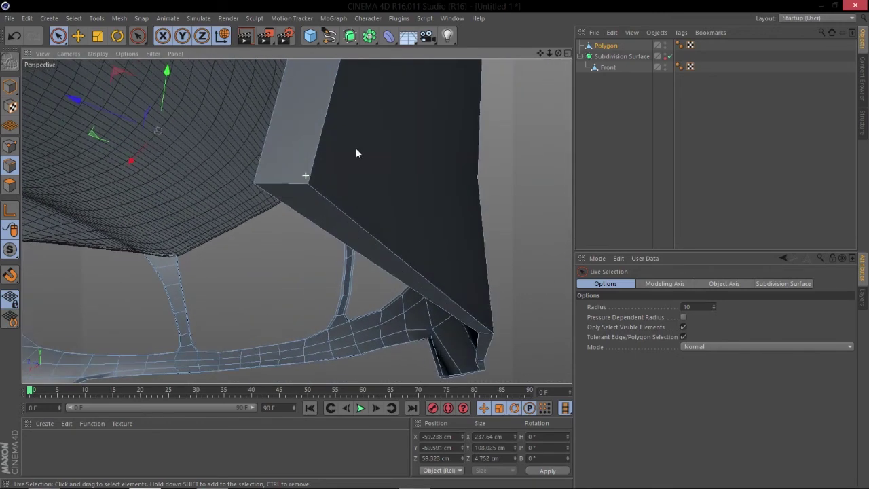
left_click(283, 183, "shift")
right_click_drag(284, 182, 199, 232, "alt")
left_click_drag(199, 232, 336, 202, "alt")
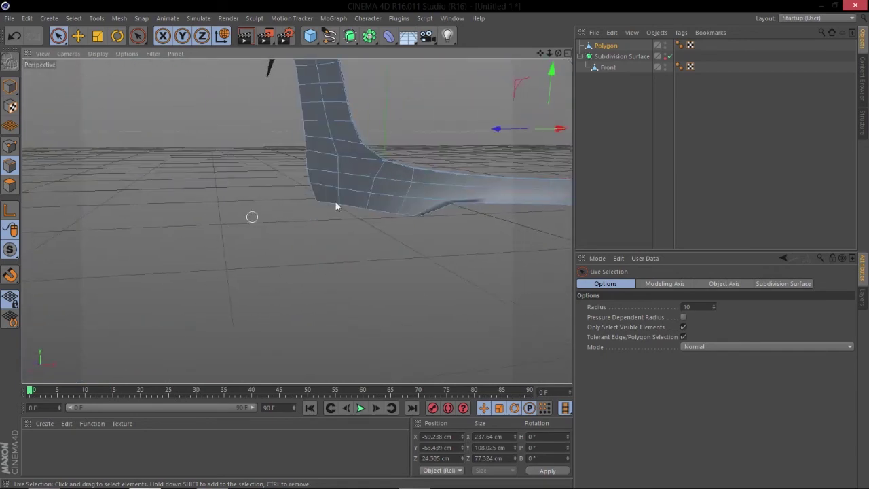
Add the short thickness edges at the lower corners of the opposite side panel to the edge selection.
middle_click_drag(336, 202, 344, 240, "alt")
right_click_drag(343, 239, 307, 251, "alt")
left_click_drag(371, 249, 362, 221, "alt")
right_click_drag(330, 268, 373, 238, "alt")
left_click_drag(283, 209, 331, 279, "alt")
left_click(319, 292, "shift")
left_click_drag(279, 303, 285, 306, "alt")
left_click_drag(297, 221, 163, 285, "alt")
left_click_drag(277, 241, 340, 276, "alt")
middle_click_drag(340, 277, 219, 305, "alt")
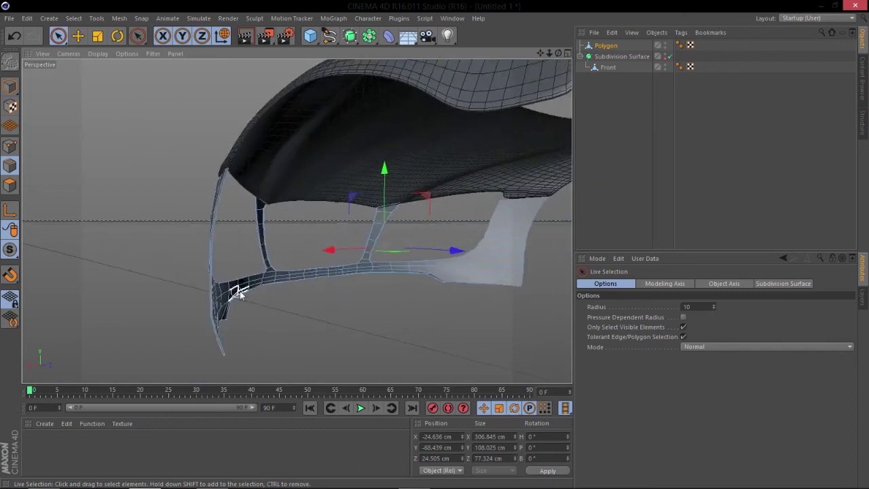
Add the remaining short corner edges of the opposite side panel near the hood to the edge selection.
left_click_drag(219, 305, 258, 295, "alt")
right_click_drag(285, 249, 333, 229, "alt")
left_click_drag(303, 201, 297, 219, "alt")
right_click_drag(296, 219, 372, 219, "alt")
left_click_drag(381, 216, 529, 257, "alt")
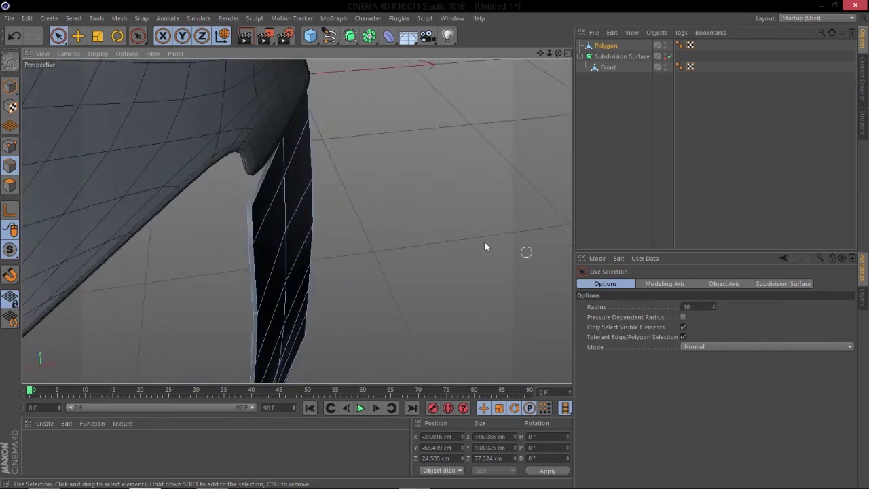
left_click_drag(256, 208, 313, 191, "alt")
right_click_drag(273, 208, 121, 252, "alt")
left_click_drag(242, 246, 342, 233, "alt")
right_click_drag(205, 245, 251, 238, "alt")
left_click_drag(251, 242, 217, 212, "alt")
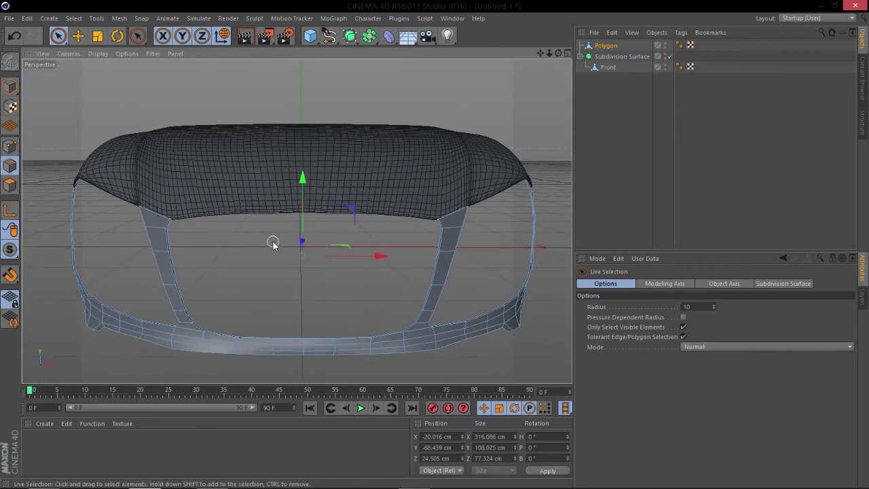
Bevel the selected corner edges of the bumper frame with an offset of about 0.41 cm in Chamfer mode.
right_click_drag(145, 232, 289, 188, "alt")
left_click_drag(289, 188, 294, 230, "alt")
left_click_drag(208, 274, 310, 267, "alt")
right_click(311, 269)
left_click(349, 399)
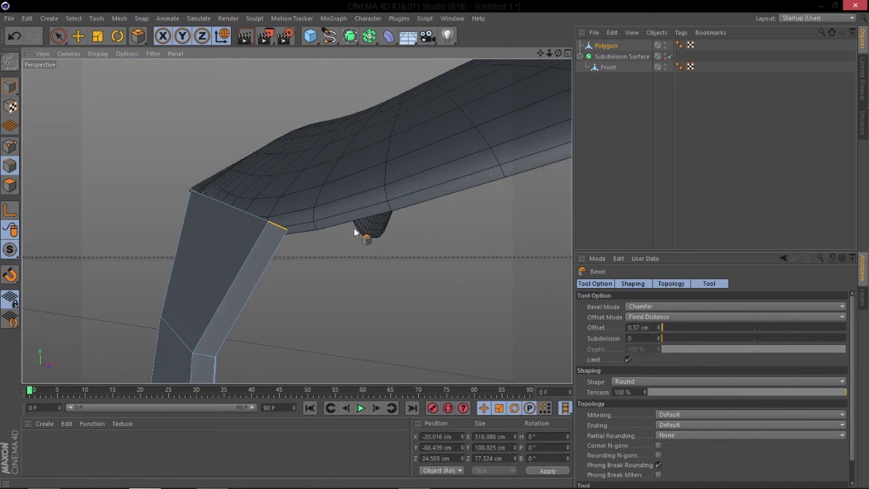
left_click_drag(274, 268, 334, 284, "alt")
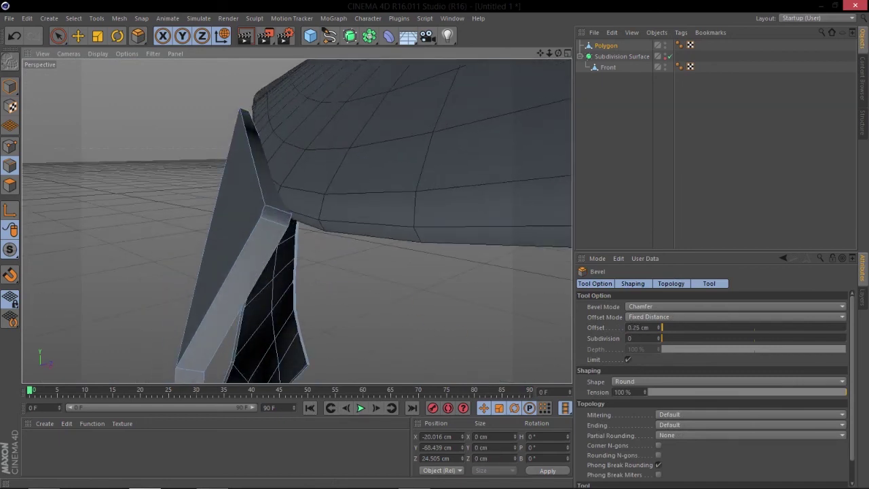
left_click_drag(335, 284, 313, 285, "alt")
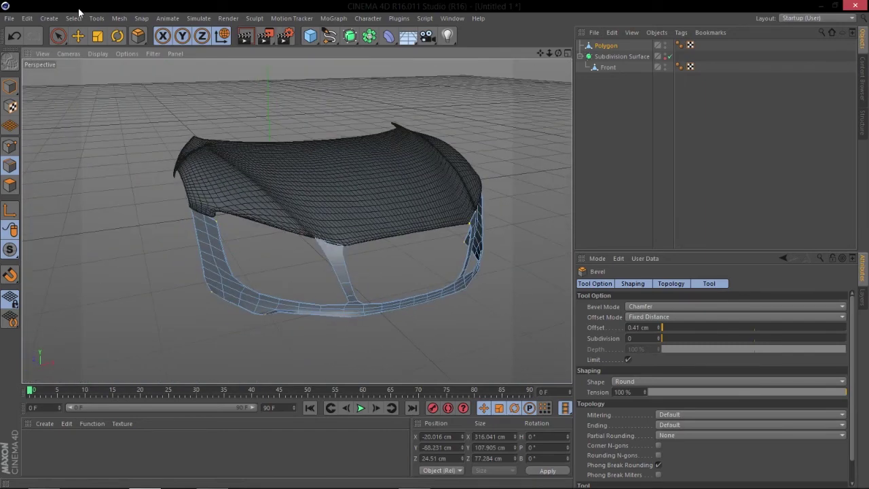
Create a new Subdivision Surface in model mode and place the Polygon bumper frame under it.
left_click(11, 87)
left_click(57, 36)
left_click_drag(175, 100, 355, 134, "alt")
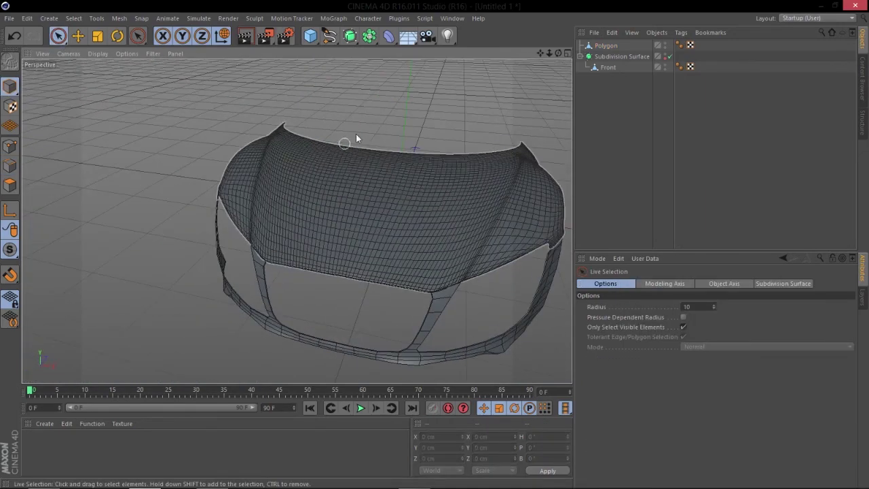
left_click(352, 36, "alt")
left_click(611, 56)
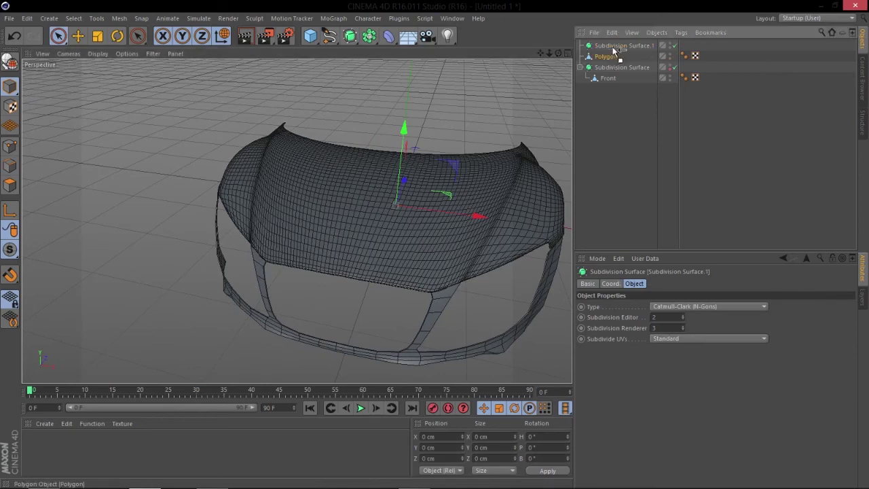
left_click(635, 153)
Render the viewport to preview the smoothed bumper frame from the front side.
left_click_drag(470, 260, 387, 280, "alt")
right_click_drag(379, 255, 434, 214, "alt")
left_click_drag(396, 171, 333, 197, "alt")
scroll(334, 170, "down", 5)
key("ctrl+r")
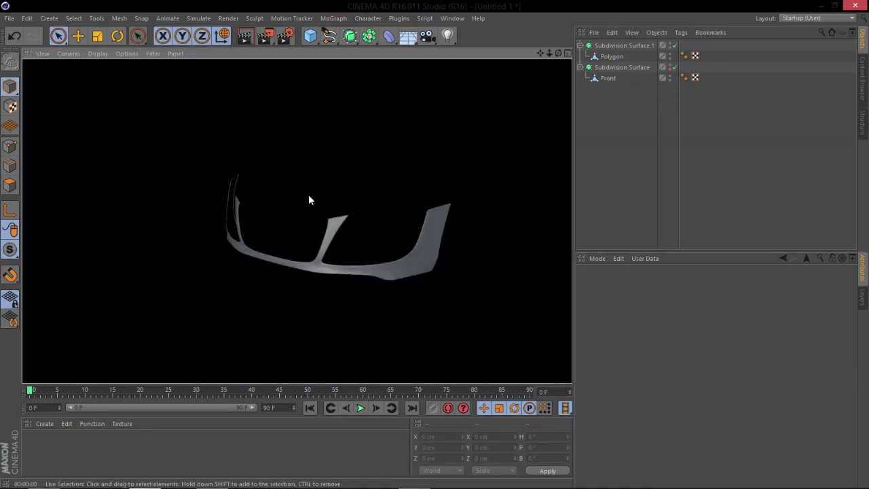
Make the hood's Subdivision Surface visible in the renderer and render the viewport again.
left_click(671, 70)
key("ctrl+r")
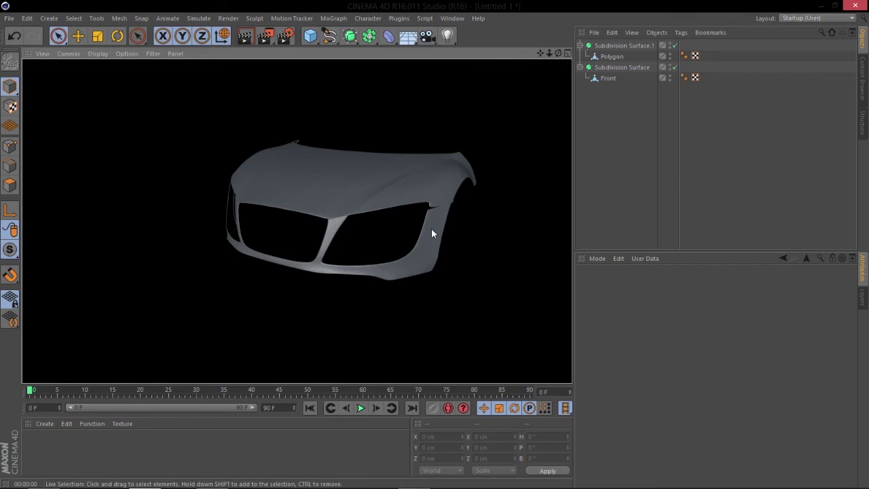
left_click_drag(465, 168, 433, 203, "alt")
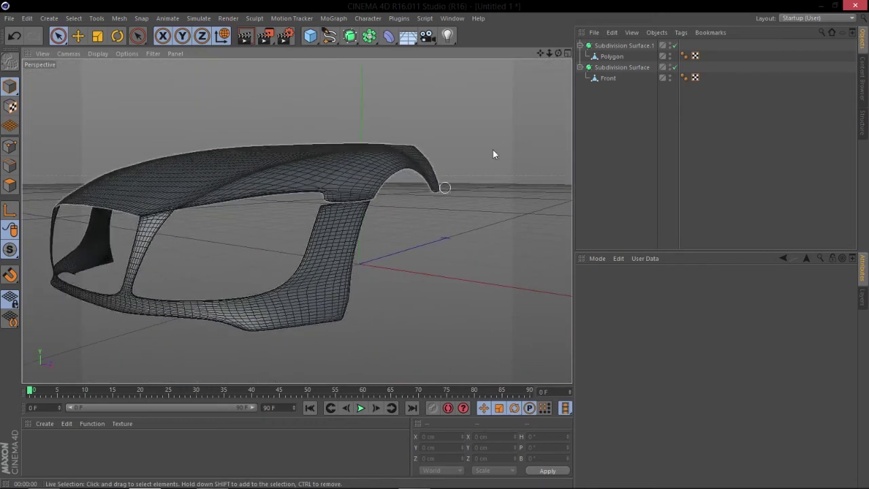
Raise the Subdivision Editor level of the bumper frame's Subdivision Surface.
left_click(618, 46)
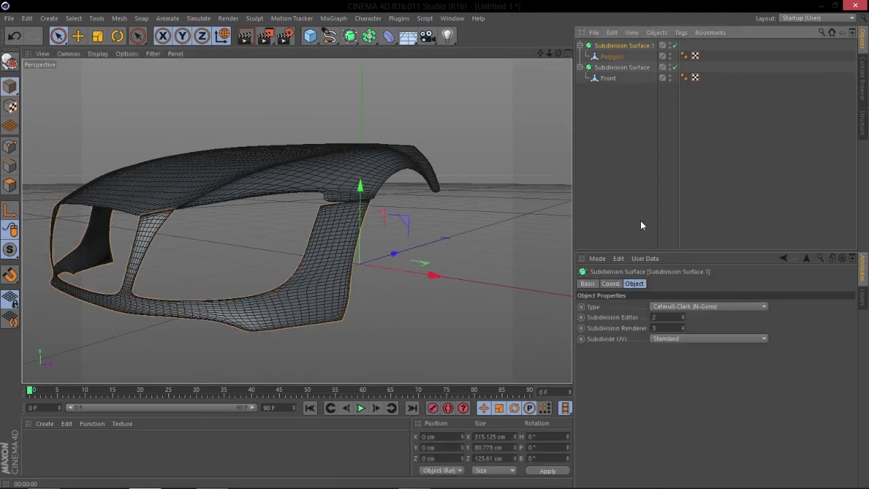
left_click(683, 315)
left_click_drag(405, 221, 533, 168, "alt")
left_click(614, 150)
Examine the hood and bumper frame from several angles and render a preview from the upper front.
left_click_drag(317, 326, 331, 296, "alt")
left_click_drag(408, 154, 420, 222, "alt")
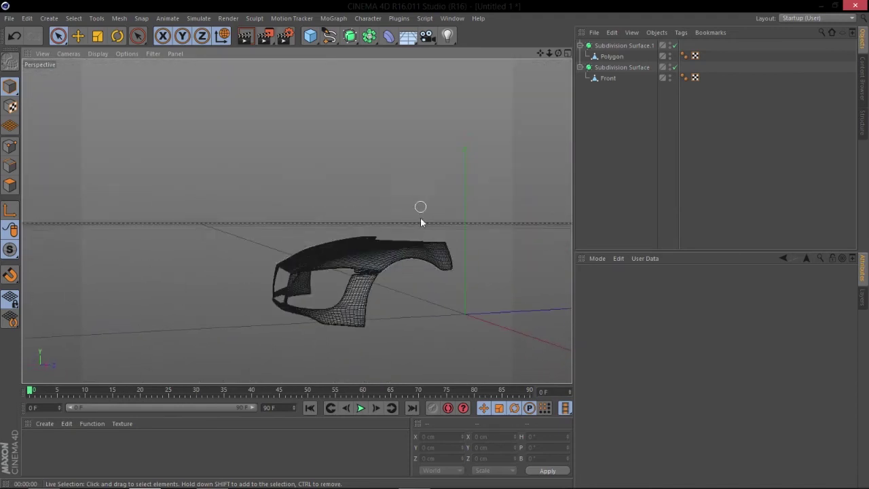
left_click_drag(446, 293, 207, 310, "alt")
scroll(255, 292, "up", 5)
mouse_move(329, 232)
left_mouse_down("alt")
mouse_move(312, 264)
mouse_move(353, 233)
mouse_move(312, 260)
mouse_move(367, 255)
mouse_move(321, 262)
mouse_move(335, 234)
left_mouse_up("alt")
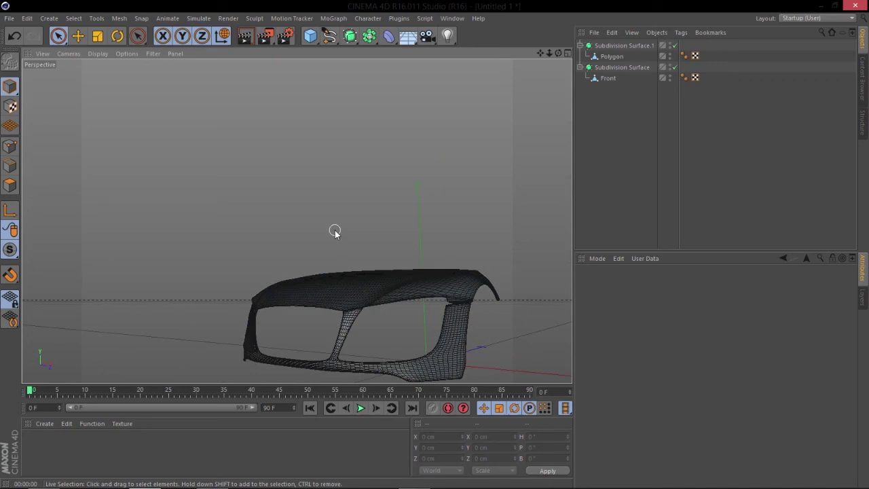
left_click_drag(411, 206, 387, 248, "alt")
scroll(349, 221, "up", 4)
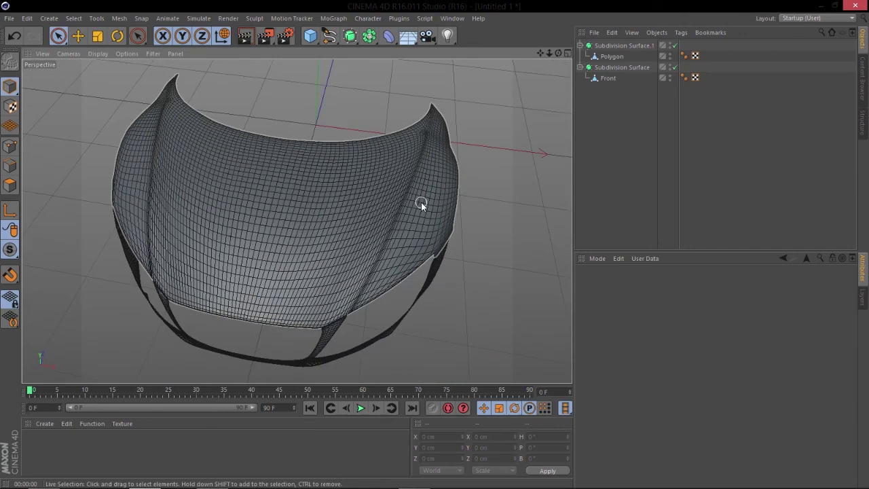
left_click(275, 162)
left_click_drag(397, 214, 380, 199, "alt")
key("ctrl+r")
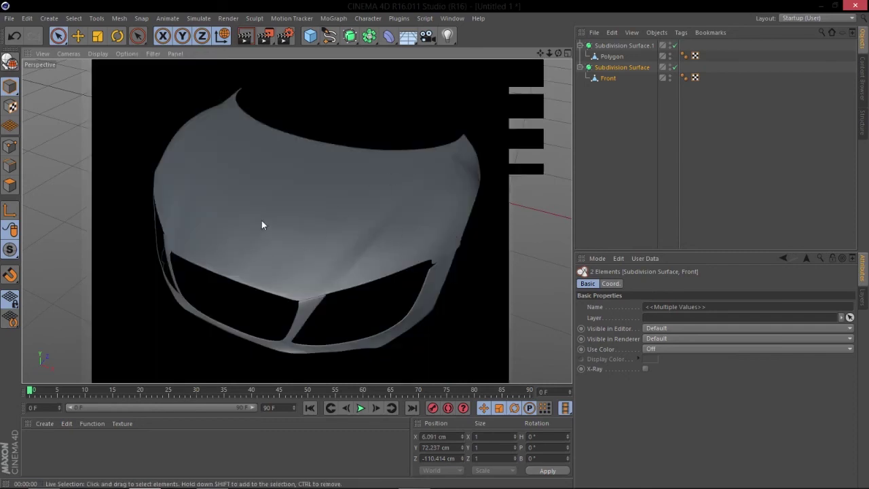
Examine the hood and bumper frame against the blueprints in the right, top and front views and from around in perspective.
left_click_drag(261, 224, 343, 219, "alt")
middle_click(342, 219)
right_click_drag(488, 293, 441, 295, "alt")
middle_click_drag(440, 294, 449, 322, "alt")
right_click_drag(449, 314, 516, 310, "alt")
middle_click_drag(437, 272, 601, 314, "alt")
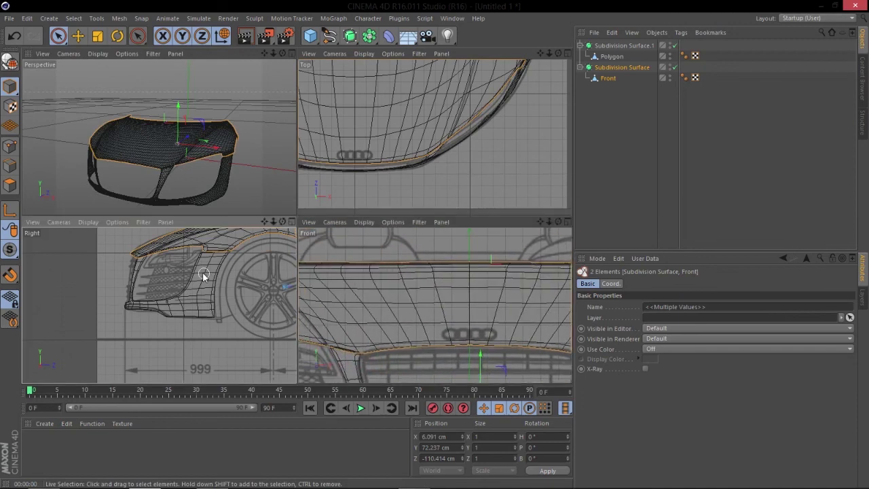
scroll(202, 272, "up", 6)
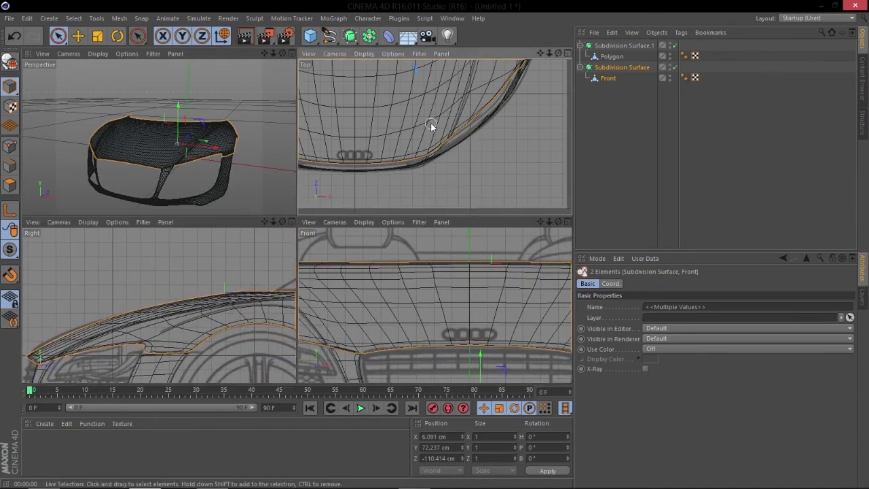
scroll(421, 183, "down", 6)
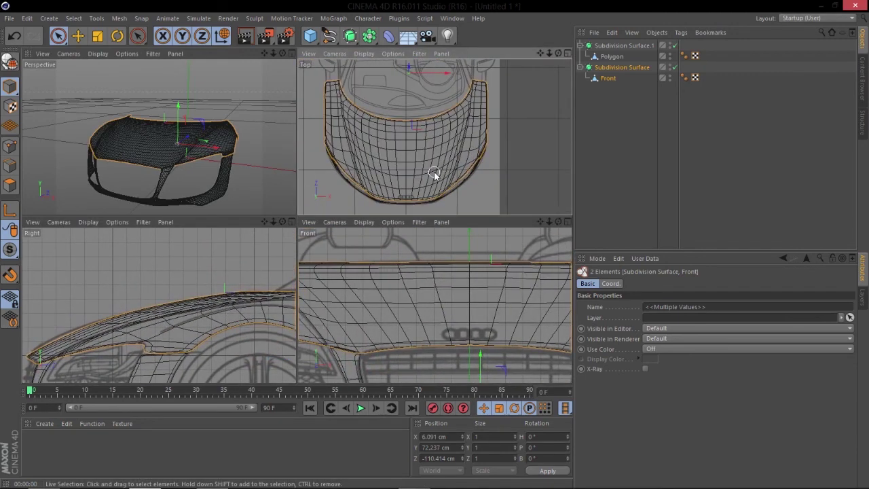
scroll(237, 161, "up", 4)
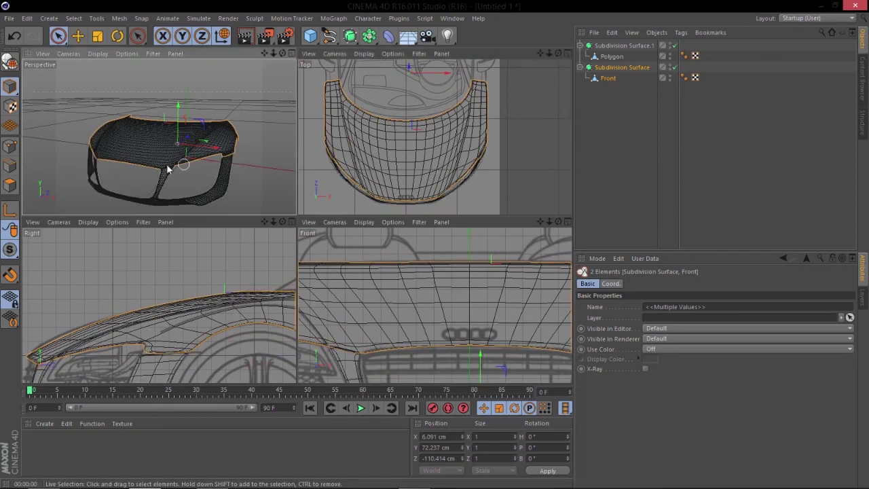
mouse_move(237, 160)
left_mouse_down("alt")
mouse_move(190, 163)
mouse_move(214, 150)
mouse_move(224, 167)
left_mouse_up("alt")
scroll(215, 151, "down", 5)
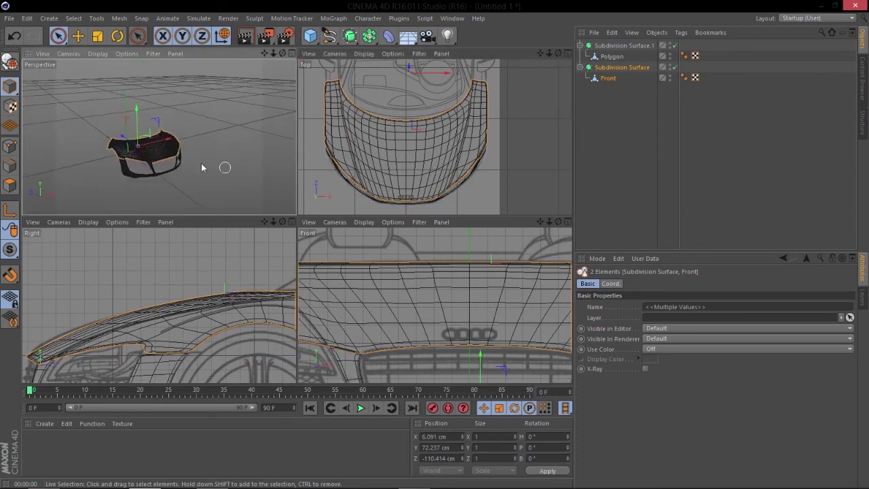
scroll(174, 151, "up", 3)
left_click_drag(173, 152, 178, 137, "alt")
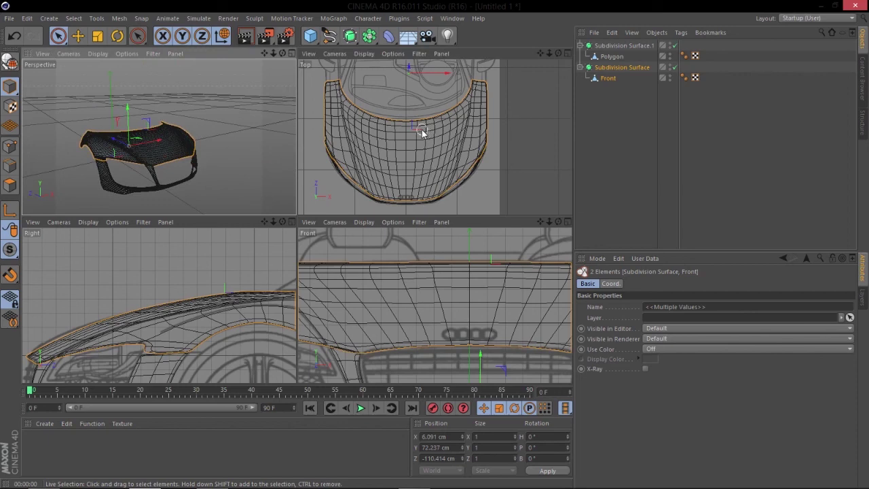